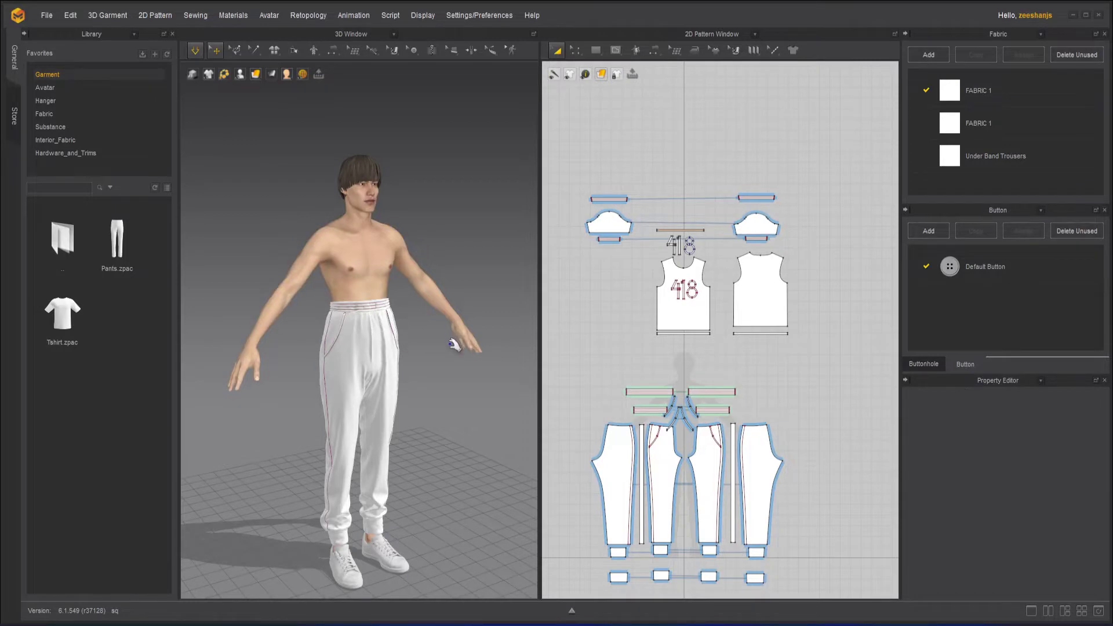
{"action": "left_click", "coordinate": [422, 418]}
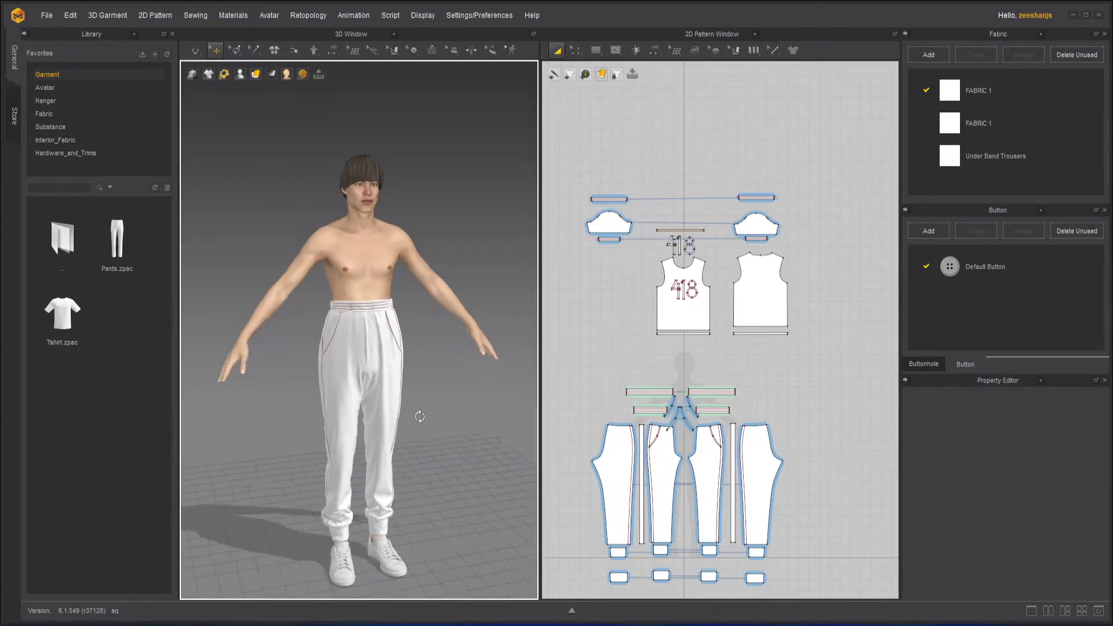
{"action": "scroll", "coordinate": [659, 257], "scroll_direction": "up", "scroll_amount": 2}
{"action": "scroll", "coordinate": [659, 257], "scroll_direction": "down", "scroll_amount": 1}
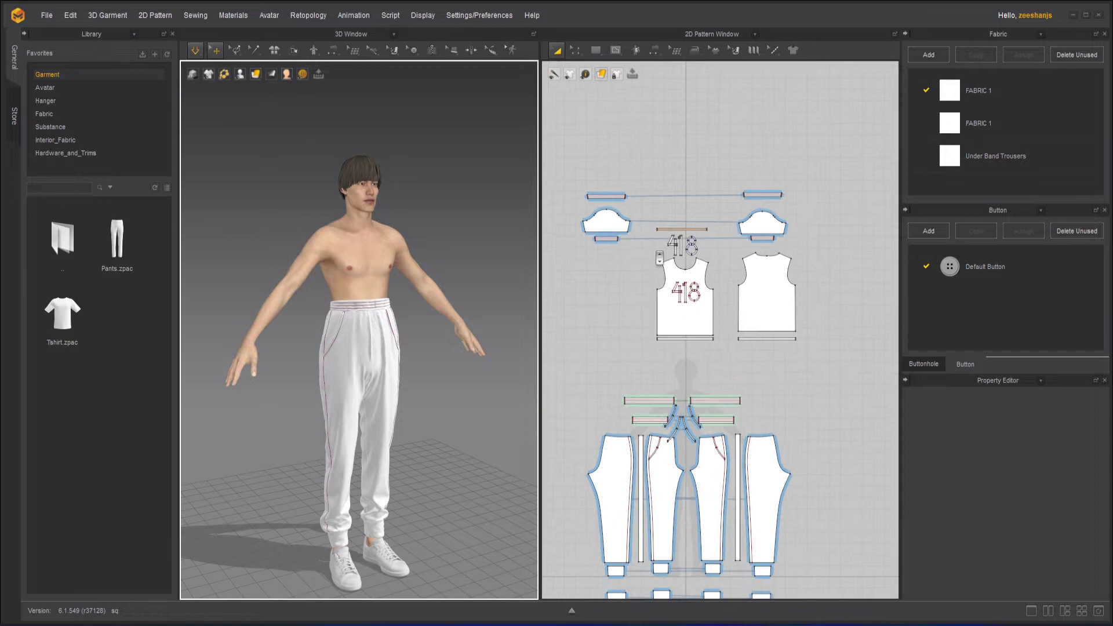
{"action": "left_click_drag", "start_coordinate": [579, 176], "coordinate": [835, 358]}
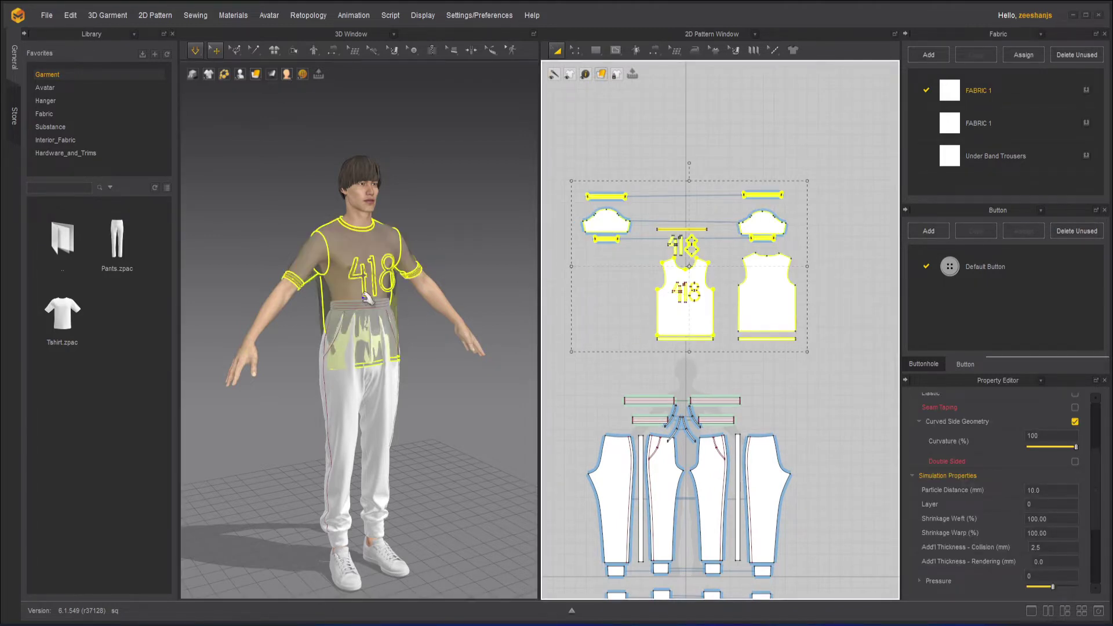
{"action": "scroll", "coordinate": [343, 292], "scroll_direction": "up", "scroll_amount": 3}
{"action": "right_click_drag", "start_coordinate": [387, 353], "coordinate": [335, 351]}
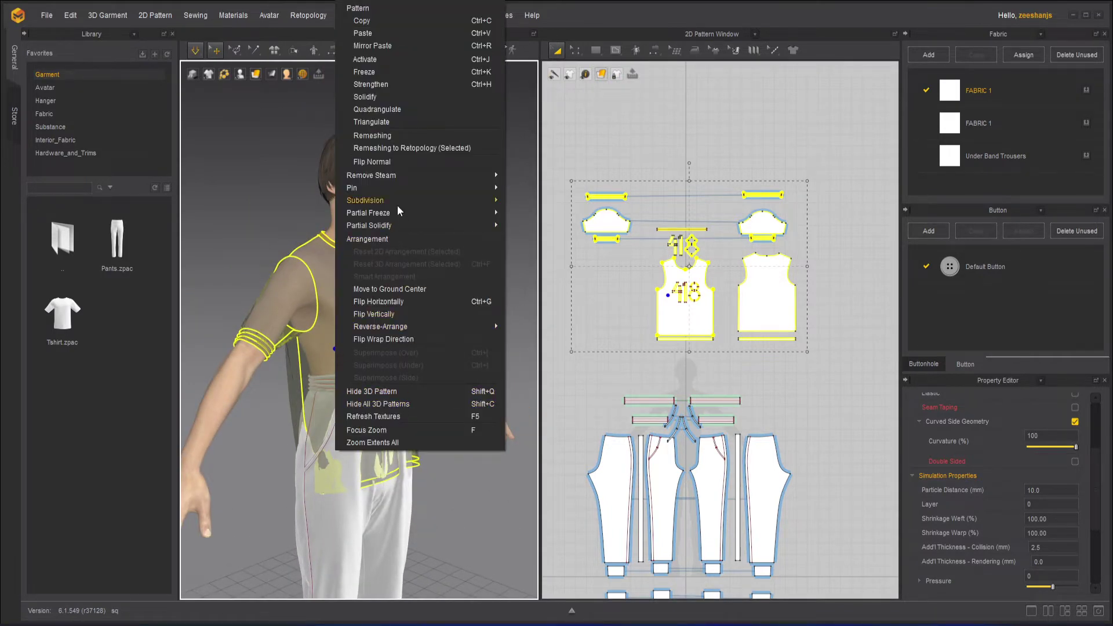
{"action": "left_click", "coordinate": [670, 324]}
{"action": "left_click", "coordinate": [668, 320]}
{"action": "right_click", "coordinate": [667, 318]}
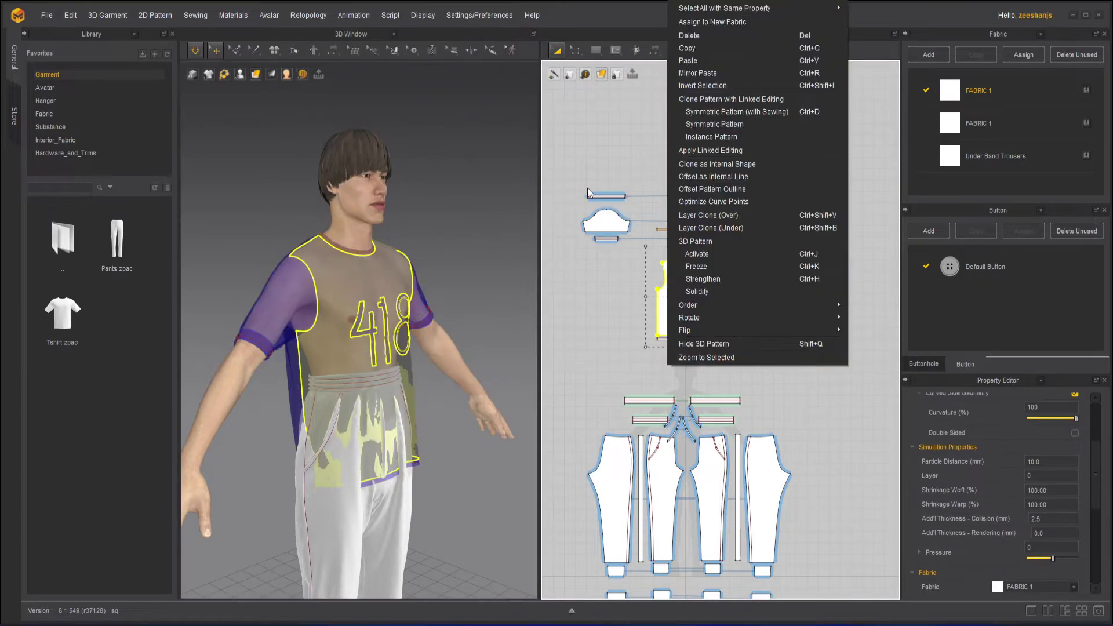
{"action": "left_click", "coordinate": [587, 172]}
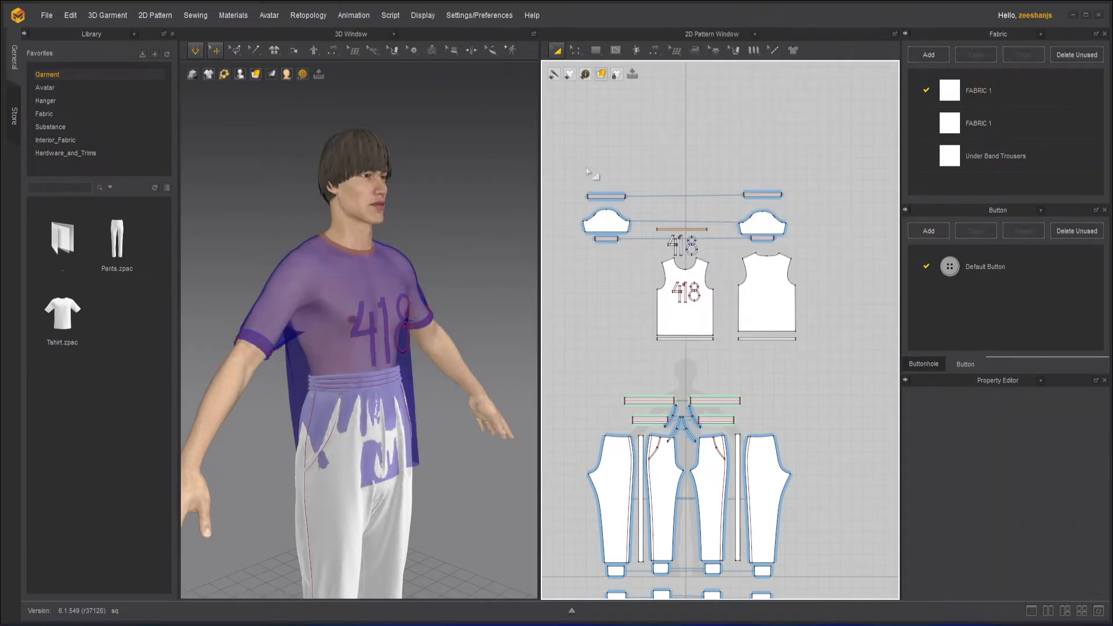
Select all the T-shirt pattern pieces and activate them in 3D.
{"action": "key", "text": "ctrl+a"}
{"action": "right_click", "coordinate": [760, 302]}
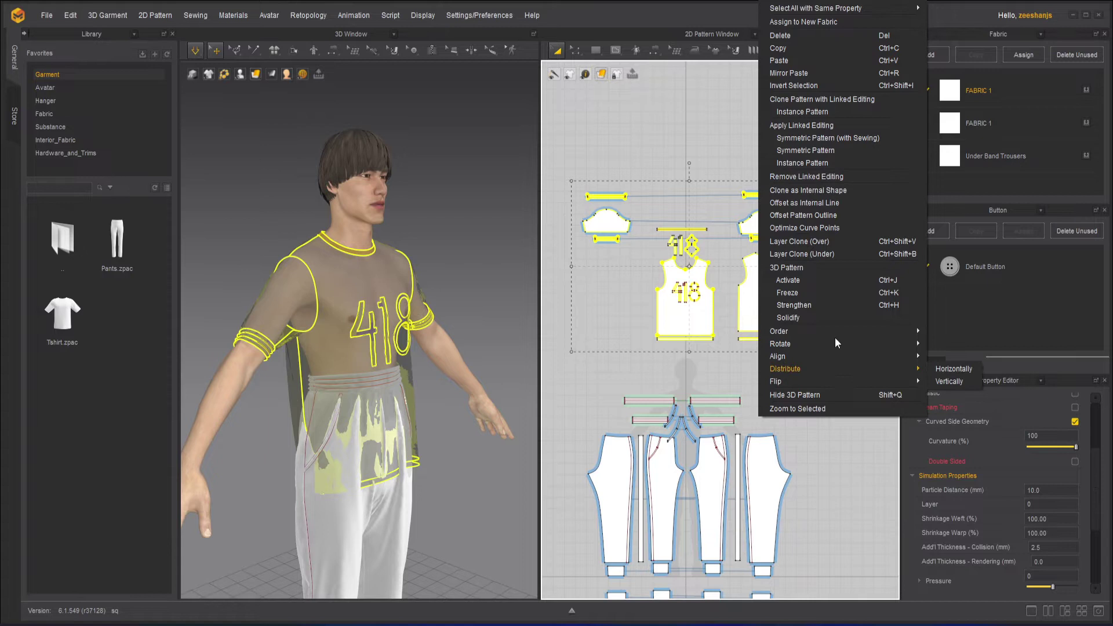
{"action": "left_click", "coordinate": [803, 280]}
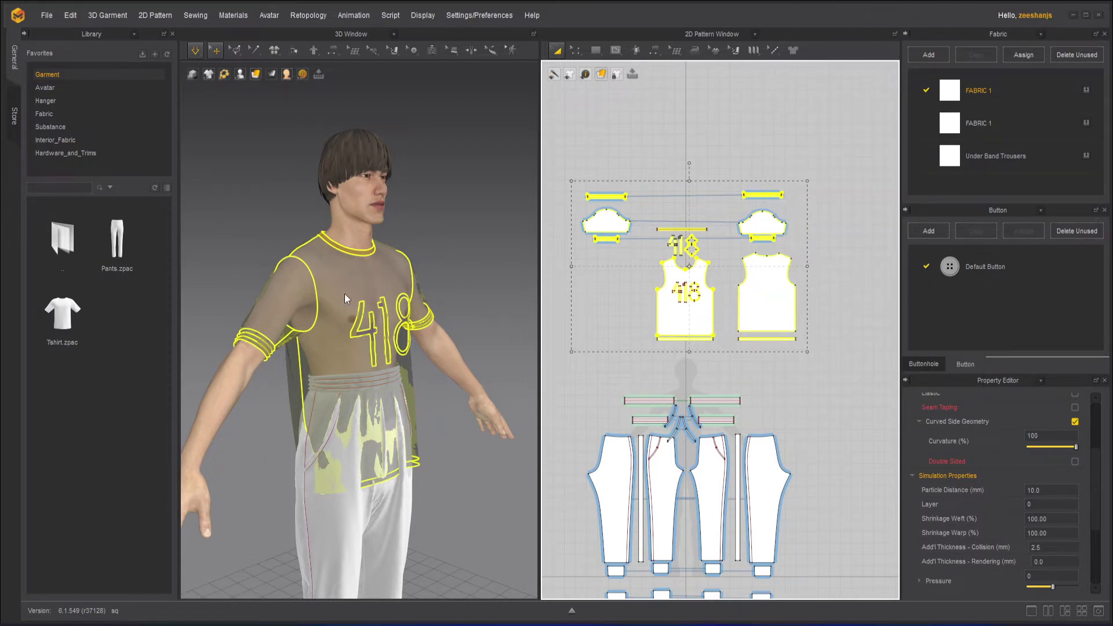
{"action": "left_click", "coordinate": [450, 443]}
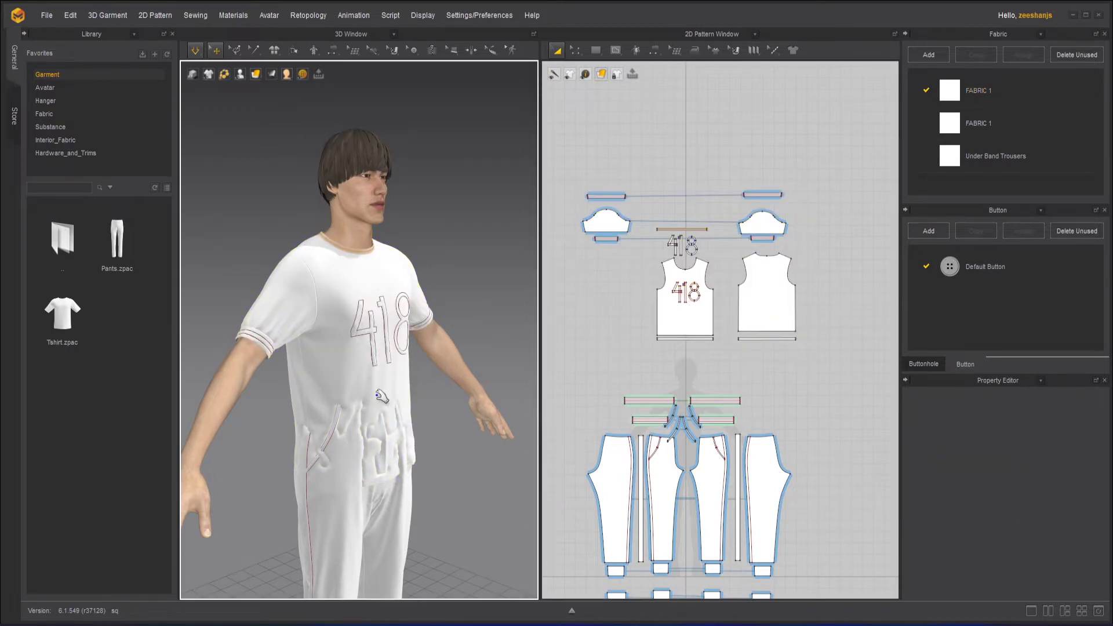
Stop the simulation and move the T-shirt's front piece forward, away from the avatar's body.
{"action": "left_click_drag", "start_coordinate": [384, 399], "coordinate": [499, 401]}
{"action": "left_click", "coordinate": [198, 53]}
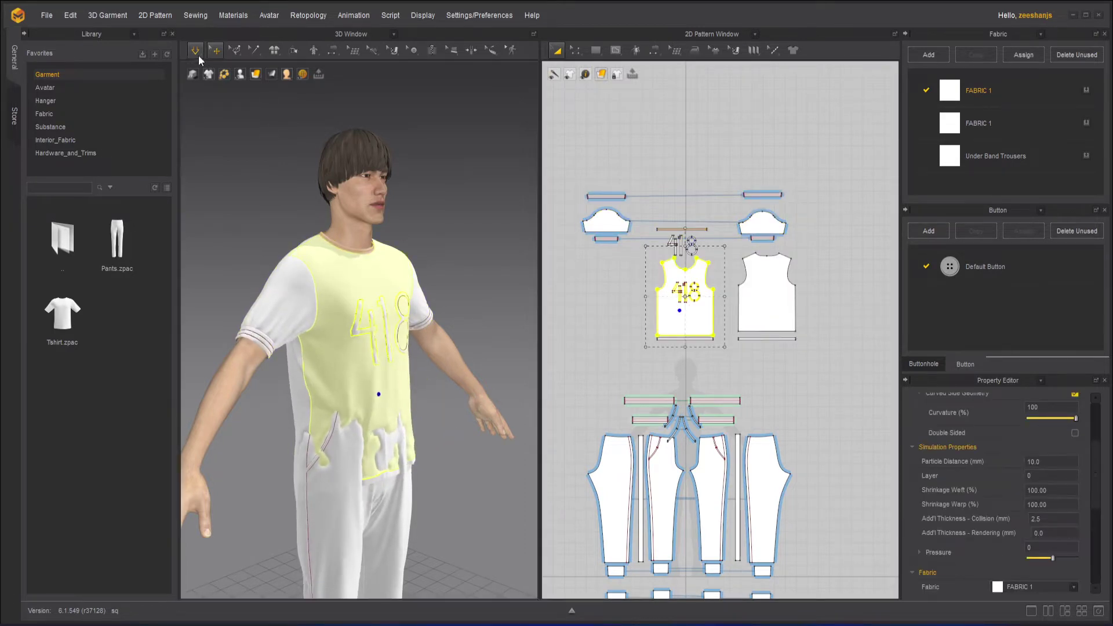
{"action": "left_click", "coordinate": [464, 460]}
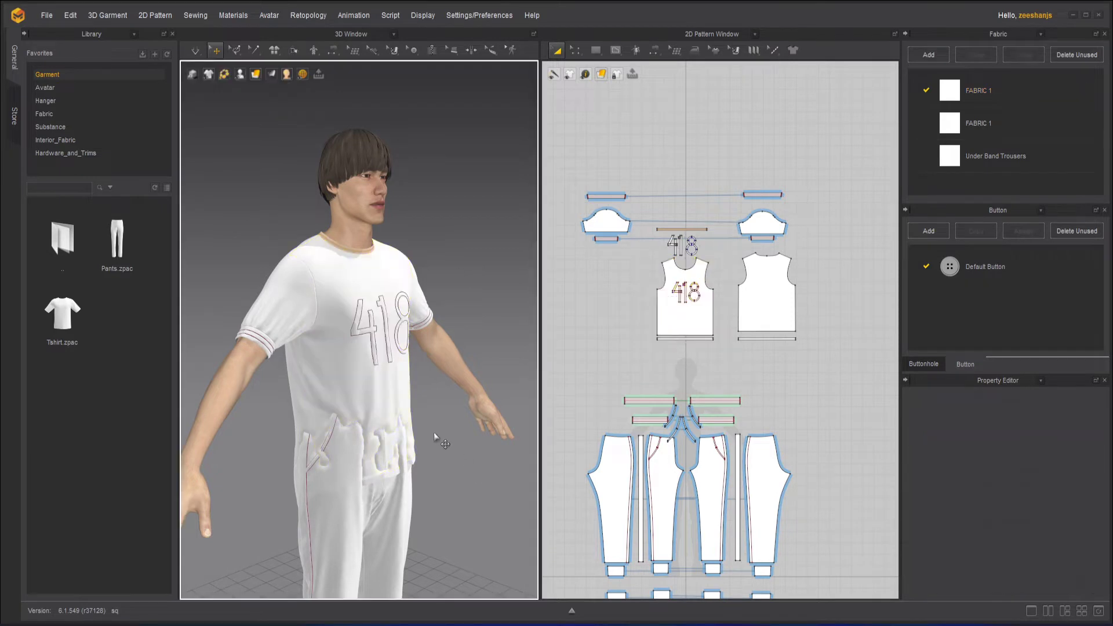
{"action": "left_click", "coordinate": [393, 412]}
{"action": "right_click_drag", "start_coordinate": [444, 471], "coordinate": [454, 495]}
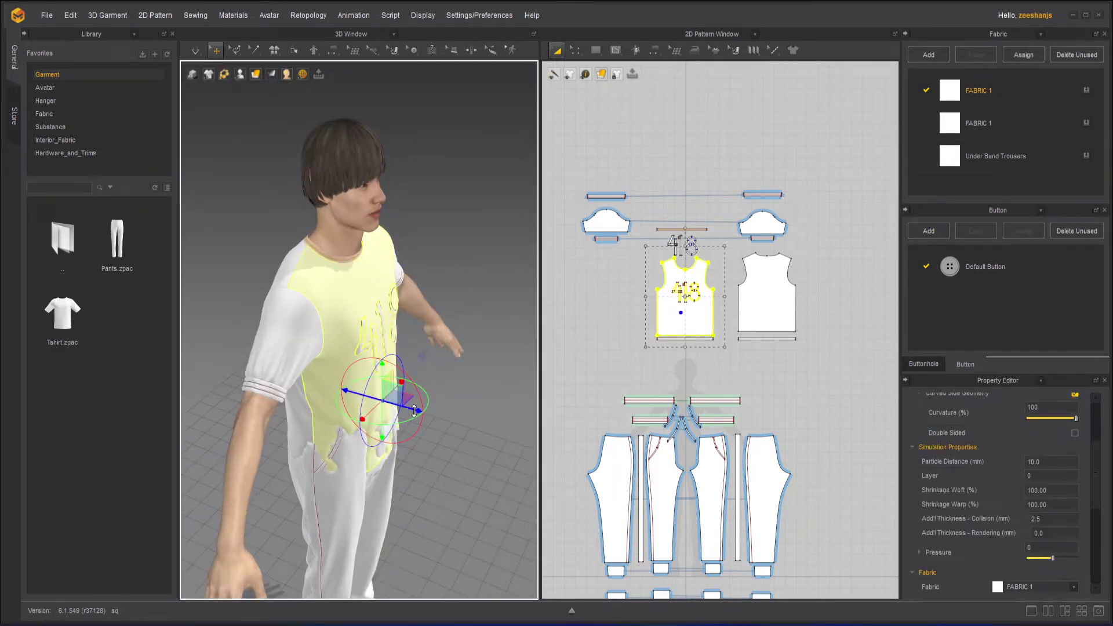
{"action": "left_click_drag", "start_coordinate": [414, 411], "coordinate": [446, 415]}
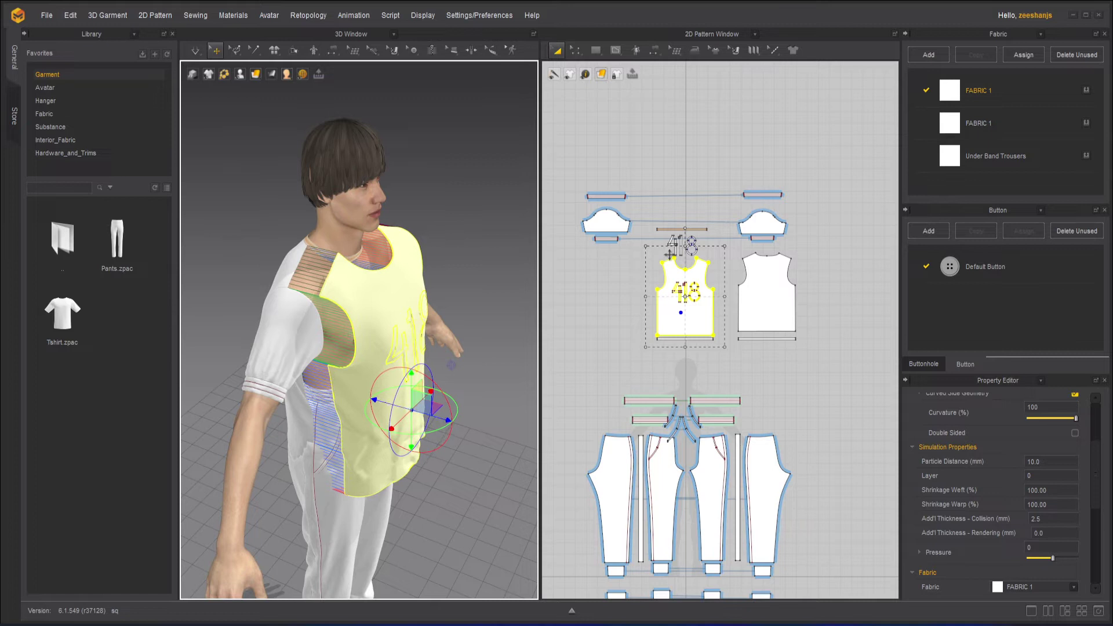
{"action": "left_click", "coordinate": [692, 157]}
Select the separate 4, 1 and 8 number patterns and move them forward together, in front of the T-shirt's front piece.
{"action": "scroll", "coordinate": [686, 177], "scroll_direction": "up", "scroll_amount": 5}
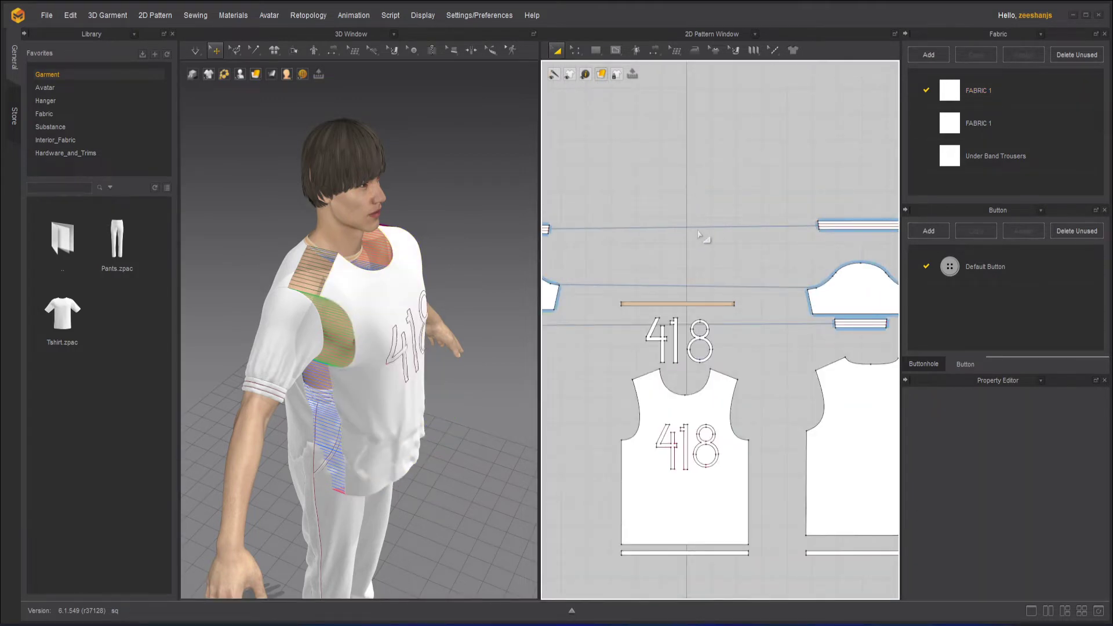
{"action": "left_click", "coordinate": [659, 358]}
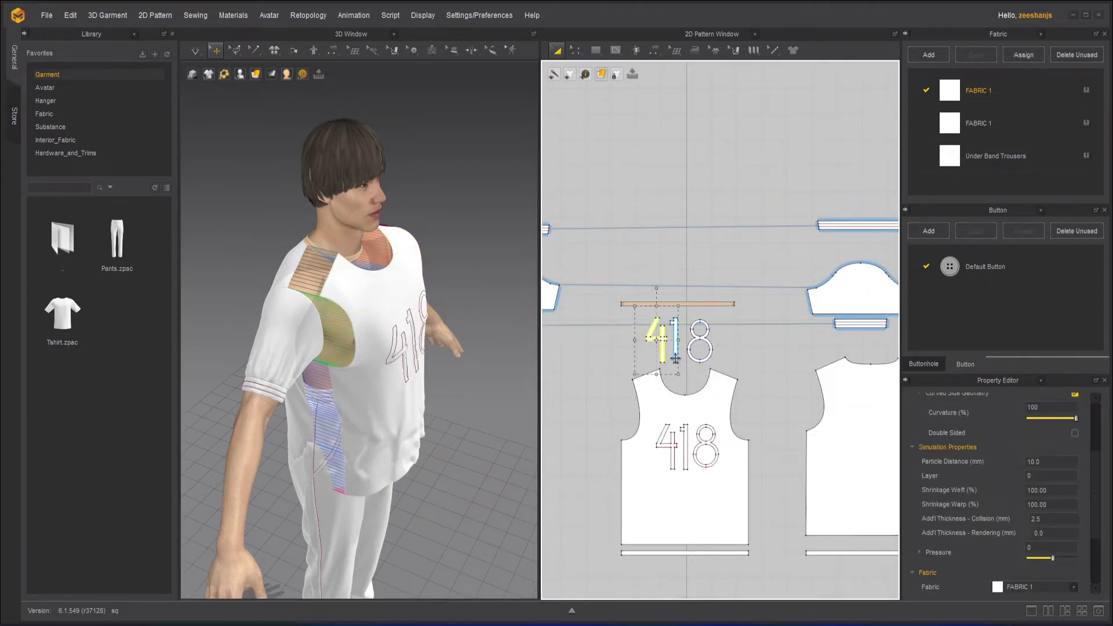
{"action": "left_click", "coordinate": [674, 361], "text": "shift"}
{"action": "left_click", "coordinate": [704, 362], "text": "shift"}
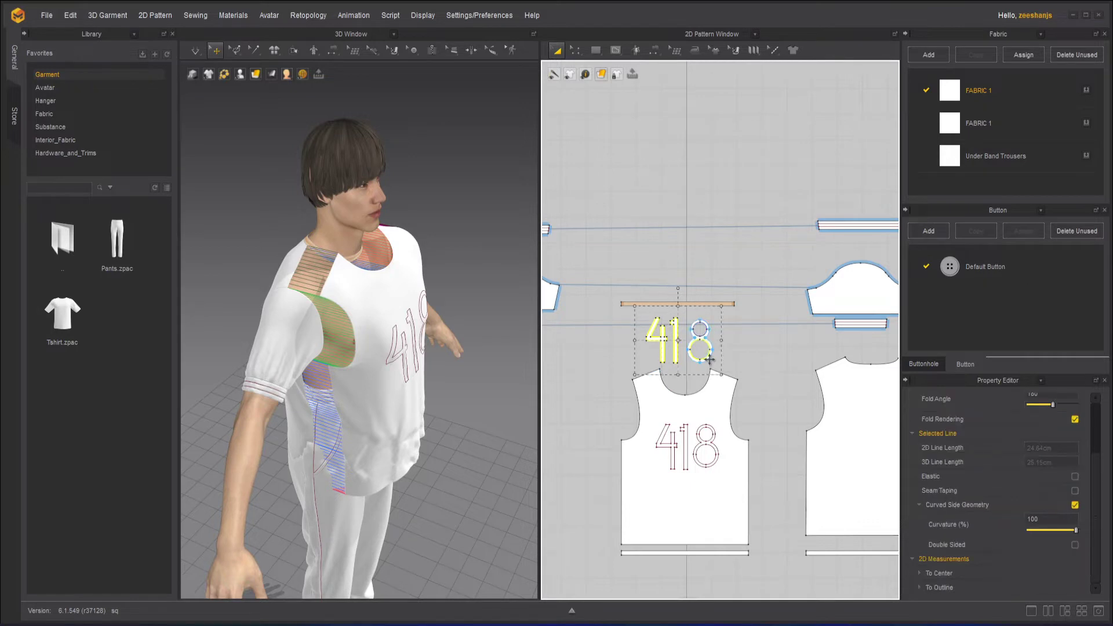
{"action": "scroll", "coordinate": [675, 354], "scroll_direction": "up", "scroll_amount": 3}
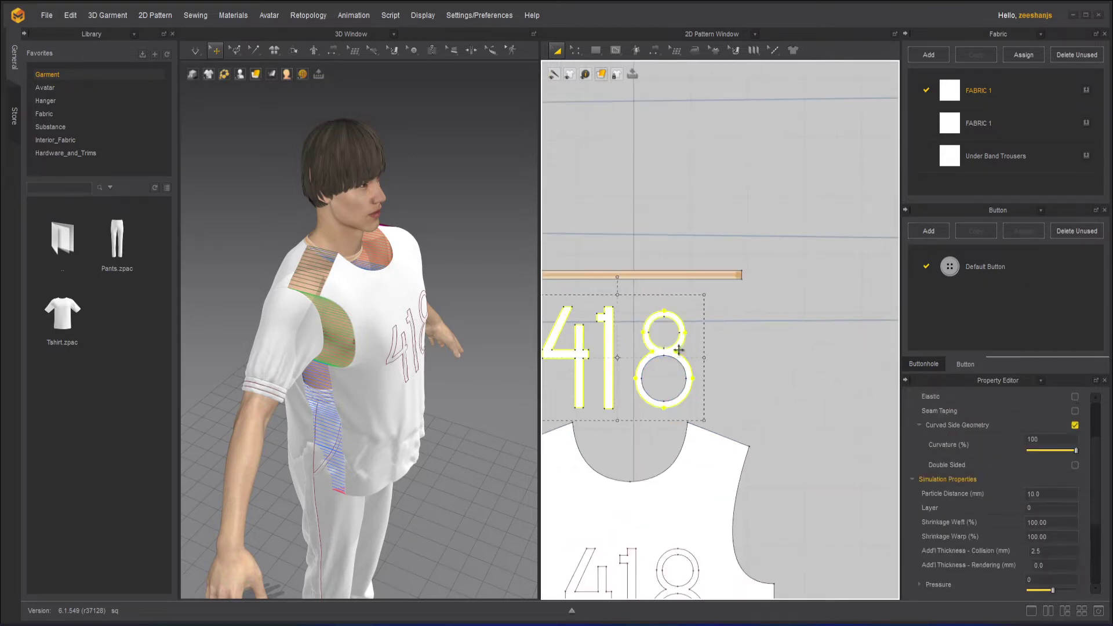
{"action": "right_click_drag", "start_coordinate": [473, 366], "coordinate": [472, 343]}
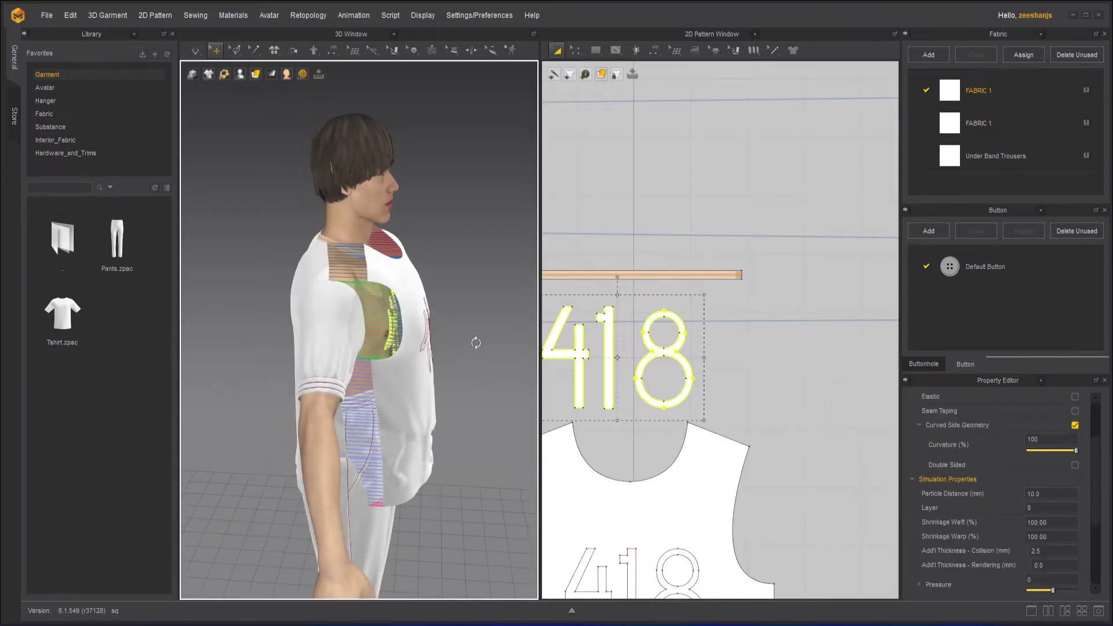
{"action": "left_click", "coordinate": [400, 351]}
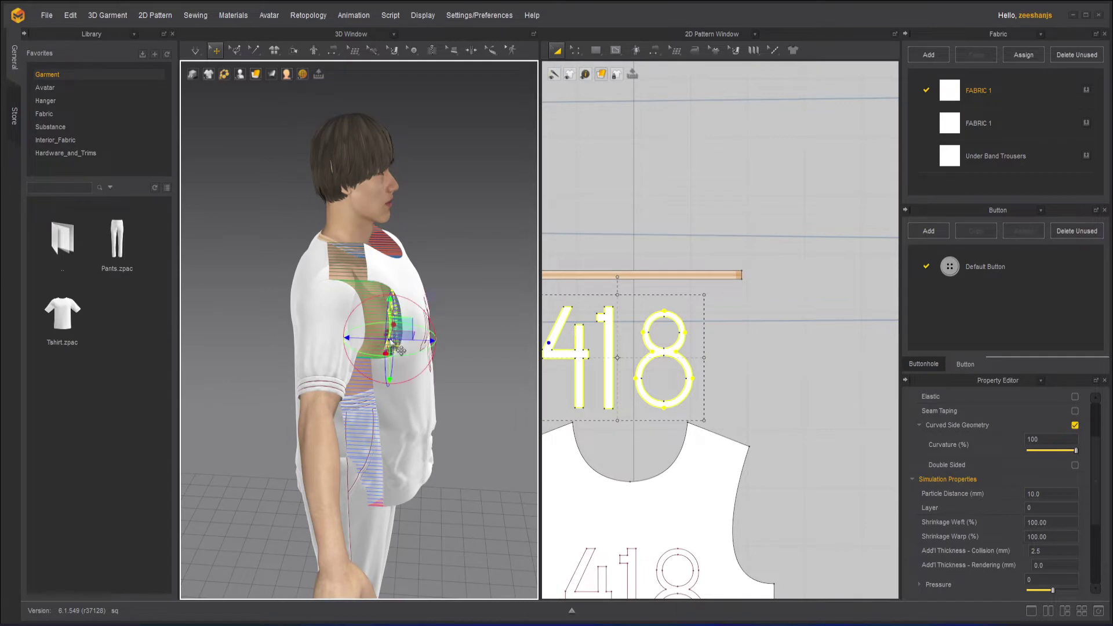
{"action": "left_click_drag", "start_coordinate": [423, 339], "coordinate": [500, 343]}
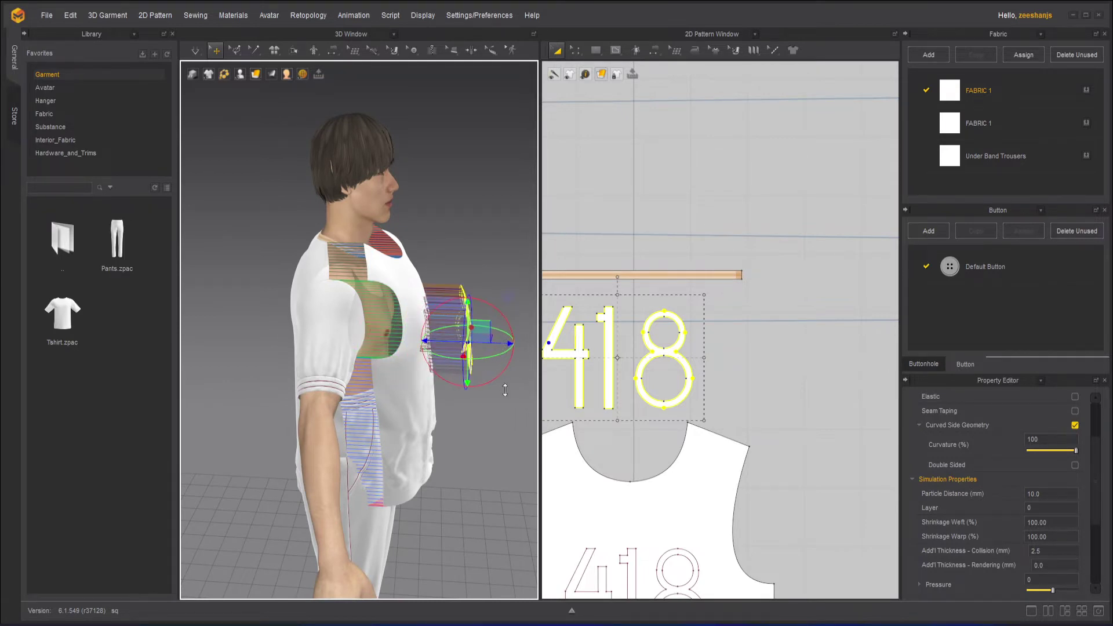
Move the T-shirt's back piece backward, clear of the avatar and trousers.
{"action": "right_click_drag", "start_coordinate": [507, 384], "coordinate": [551, 414]}
{"action": "left_click", "coordinate": [294, 364]}
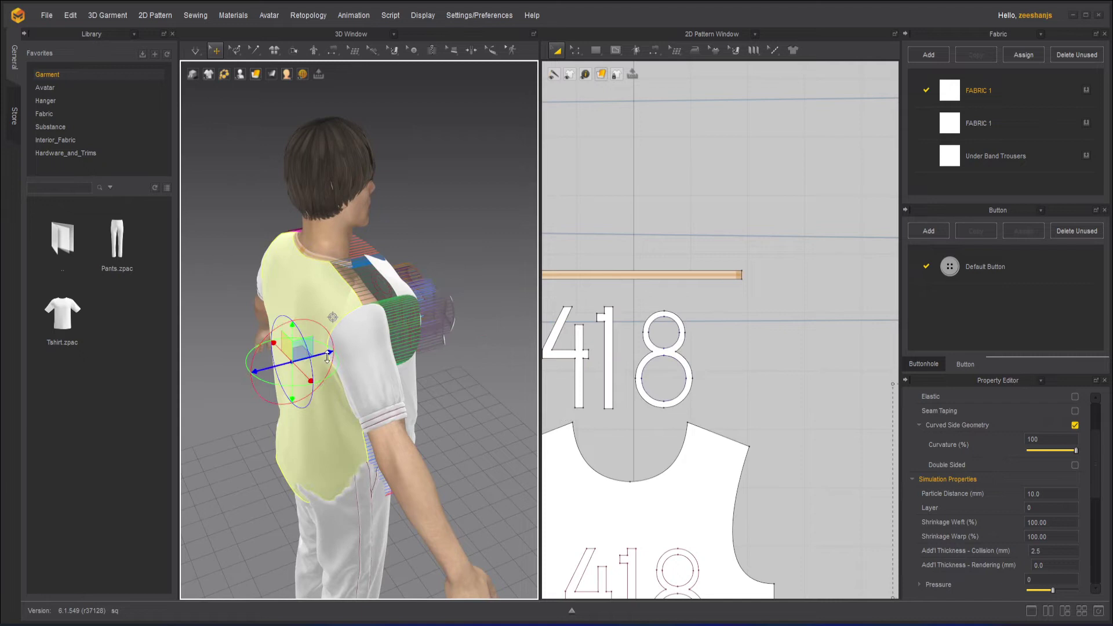
{"action": "left_click_drag", "start_coordinate": [327, 358], "coordinate": [280, 374]}
{"action": "left_click", "coordinate": [481, 419]}
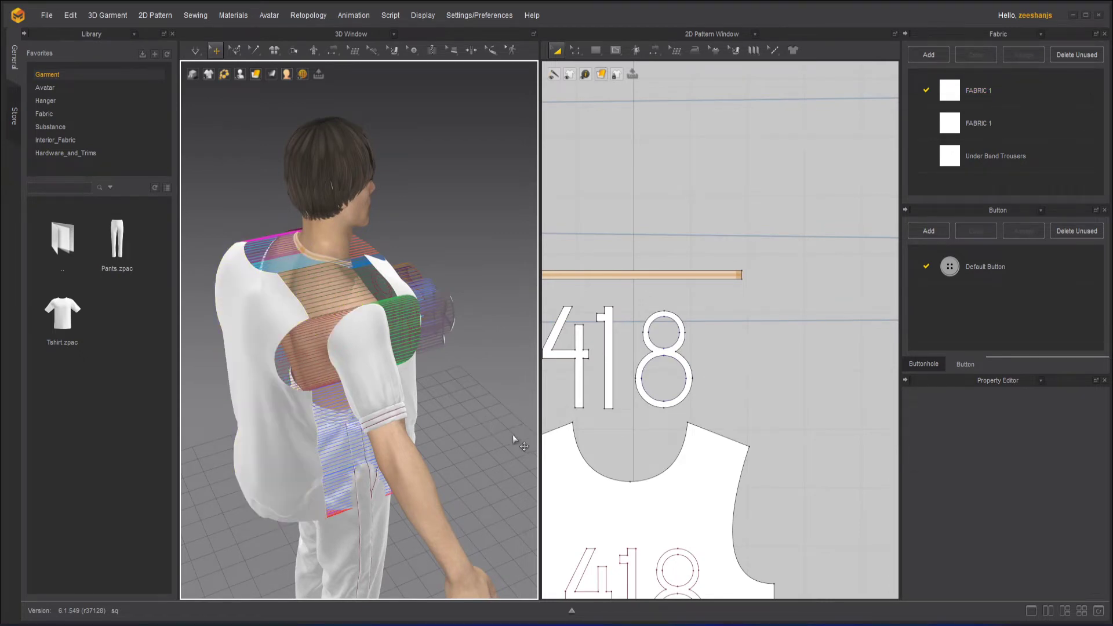
Run the simulation to pull the separated T-shirt pieces together over the trousers.
{"action": "right_click_drag", "start_coordinate": [515, 436], "coordinate": [348, 390]}
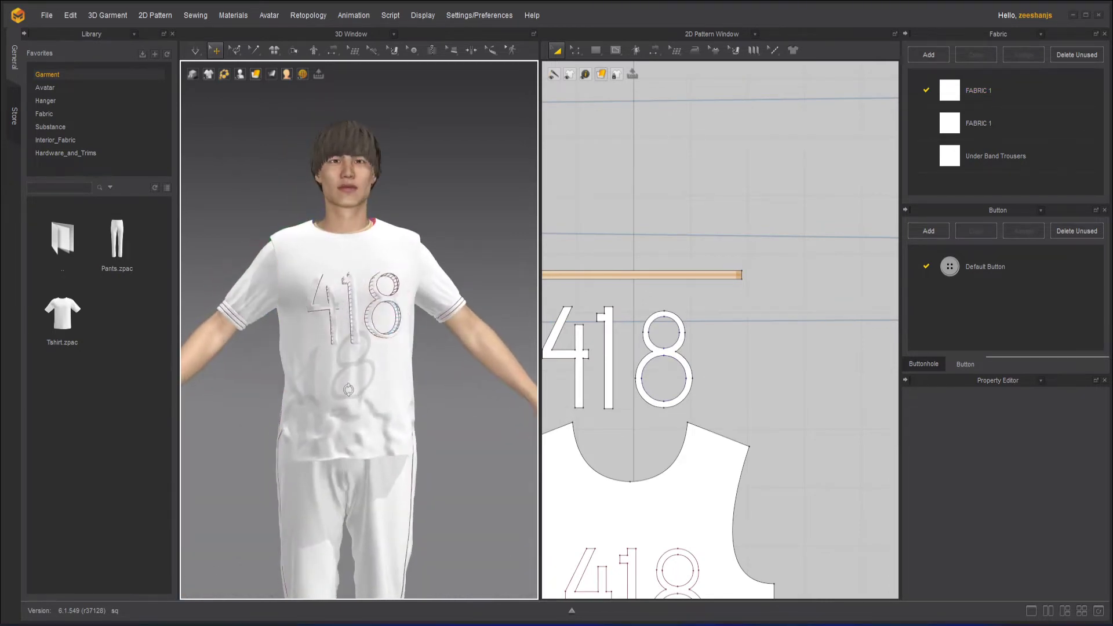
{"action": "left_click", "coordinate": [196, 50]}
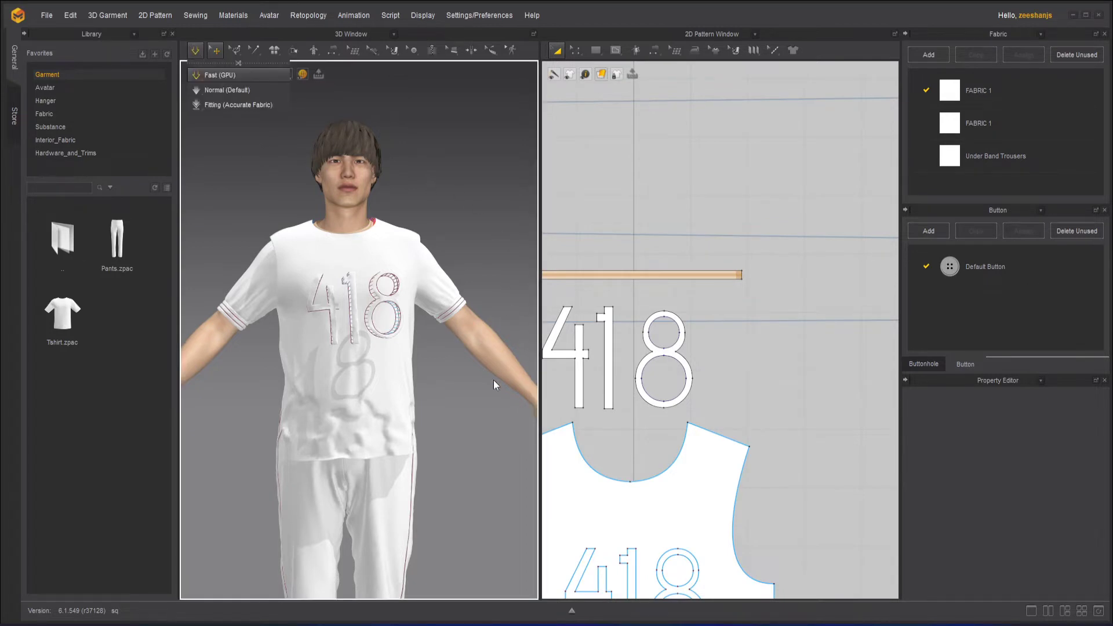
{"action": "key", "text": "space"}
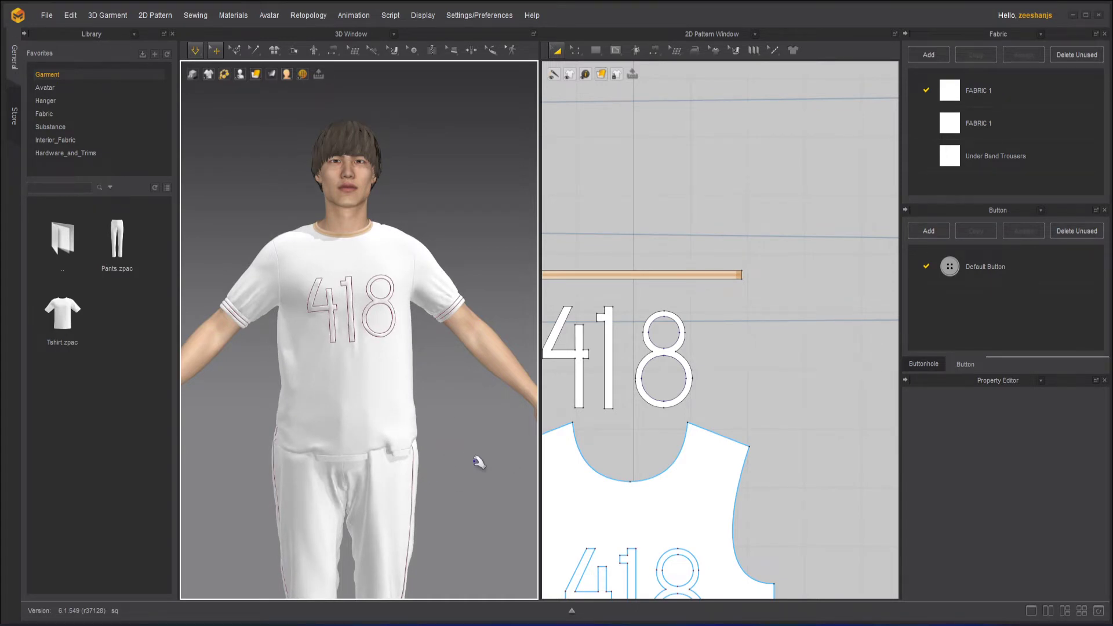
Pull the T-shirt's front lower edge and hem band into place over the trouser waistband while simulating.
{"action": "right_click_drag", "start_coordinate": [470, 457], "coordinate": [322, 453]}
{"action": "left_click", "coordinate": [297, 451]}
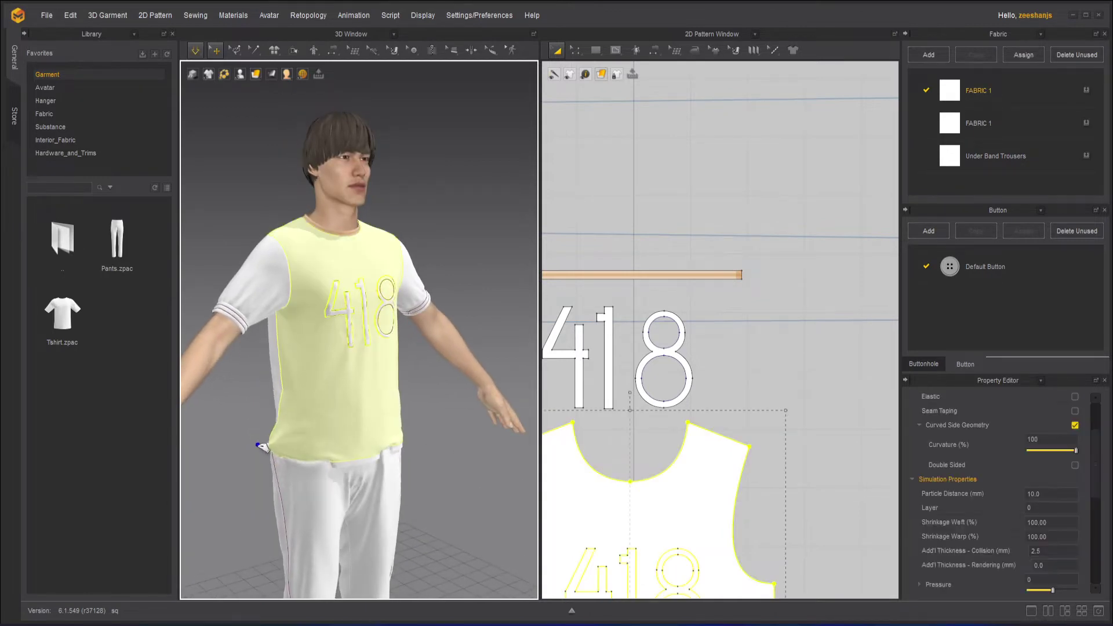
{"action": "left_click", "coordinate": [449, 472]}
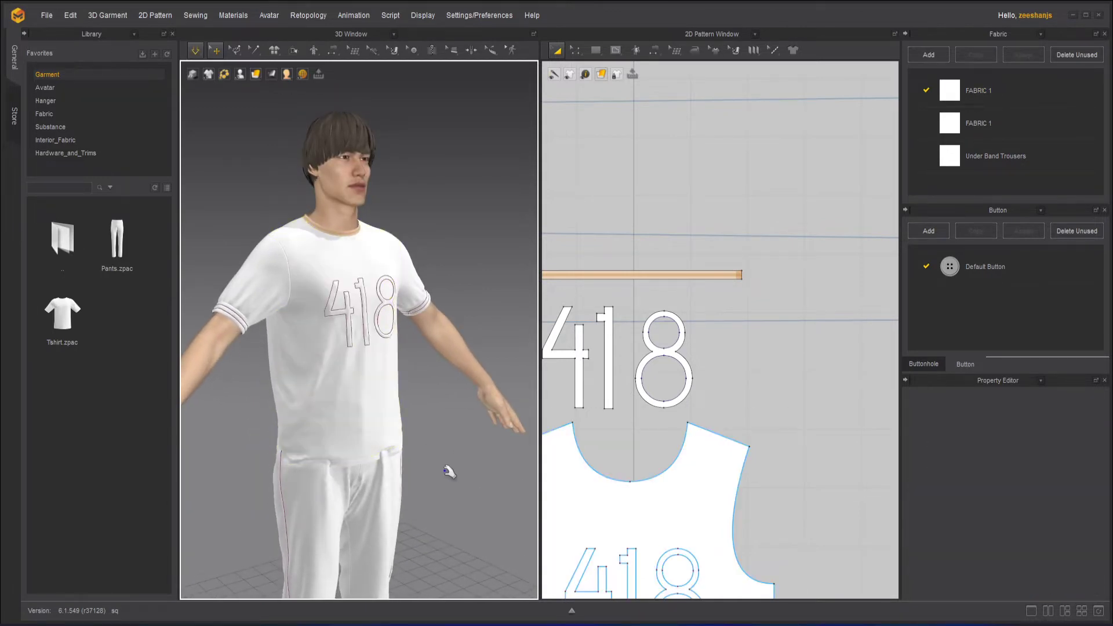
{"action": "left_click", "coordinate": [408, 452]}
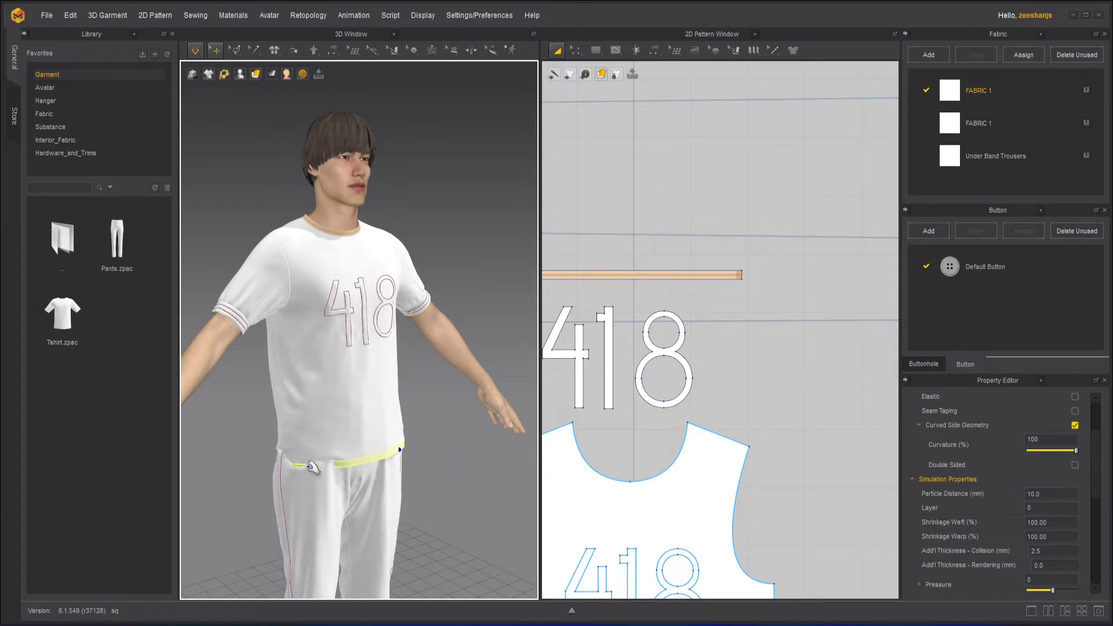
{"action": "left_click", "coordinate": [284, 430]}
{"action": "left_click_drag", "start_coordinate": [319, 423], "coordinate": [292, 415]}
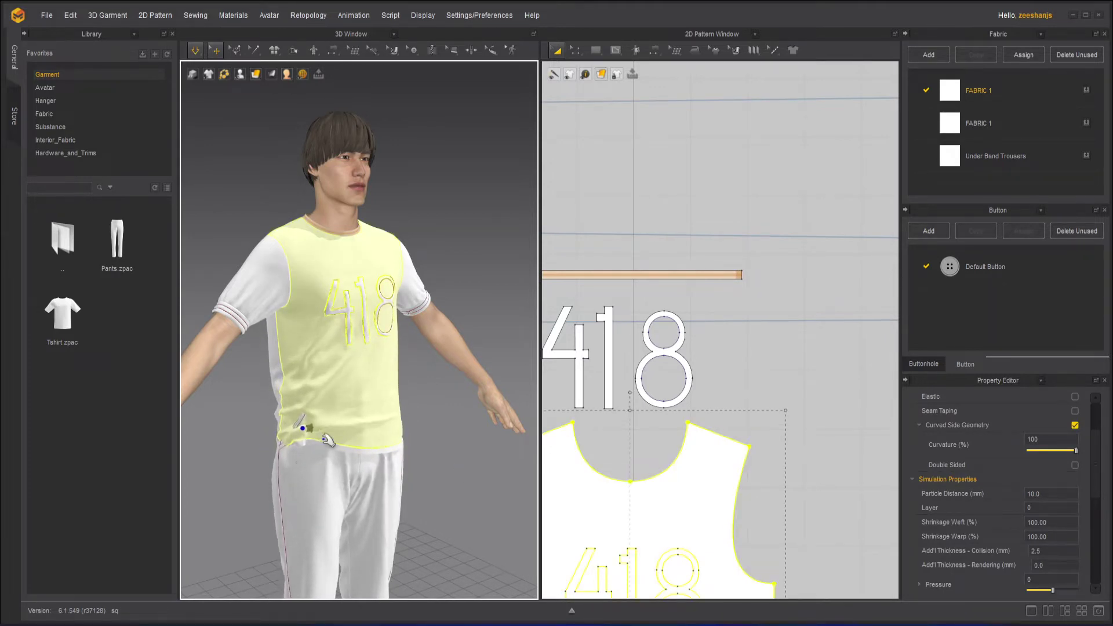
Pull the front piece's lower side edge outward over the trousers at the avatar's right hip.
{"action": "right_click_drag", "start_coordinate": [244, 495], "coordinate": [309, 487]}
{"action": "left_click_drag", "start_coordinate": [294, 467], "coordinate": [379, 484]}
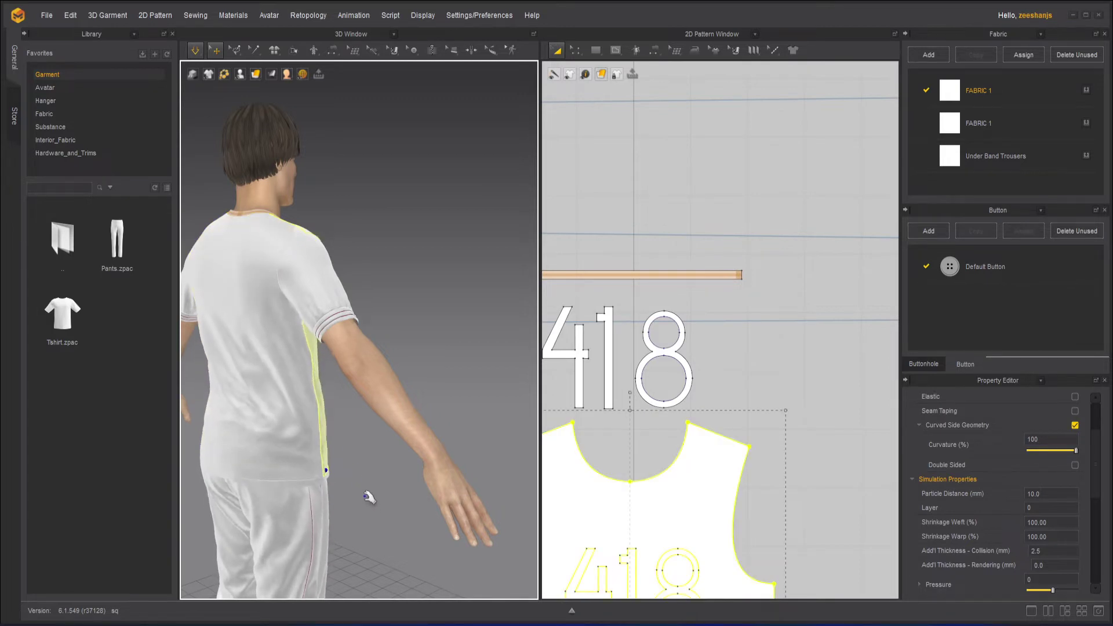
{"action": "left_click", "coordinate": [372, 504]}
Pull the back piece's lower corner and hem band out over the trousers at the avatar's left hip.
{"action": "right_click_drag", "start_coordinate": [233, 487], "coordinate": [341, 456]}
{"action": "left_click_drag", "start_coordinate": [341, 457], "coordinate": [376, 436]}
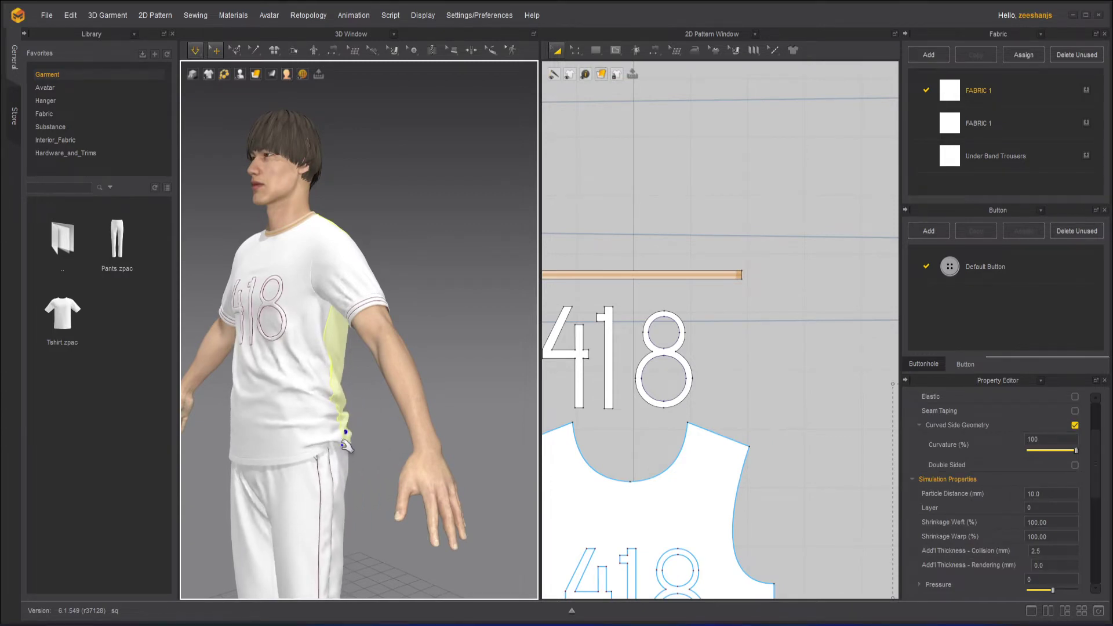
{"action": "left_click_drag", "start_coordinate": [333, 445], "coordinate": [378, 457]}
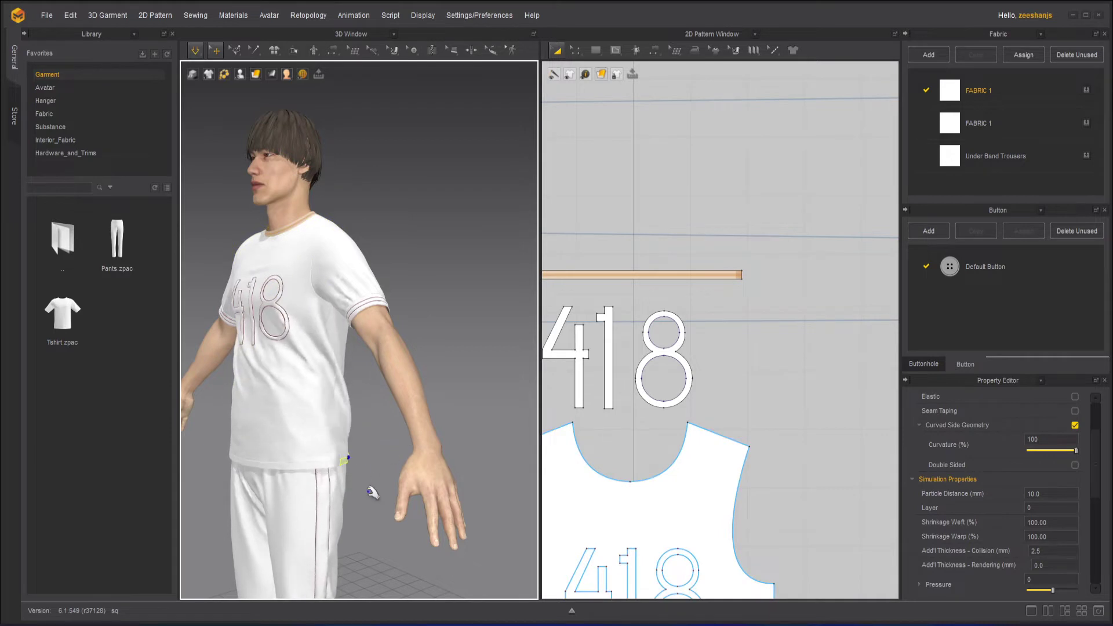
{"action": "left_click", "coordinate": [368, 492]}
Adjust the front piece's lower corner at the avatar's right hip and view the full outfit from the front.
{"action": "mouse_move", "coordinate": [371, 493]}
{"action": "right_mouse_down"}
{"action": "mouse_move", "coordinate": [377, 454]}
{"action": "mouse_move", "coordinate": [373, 471]}
{"action": "right_mouse_up"}
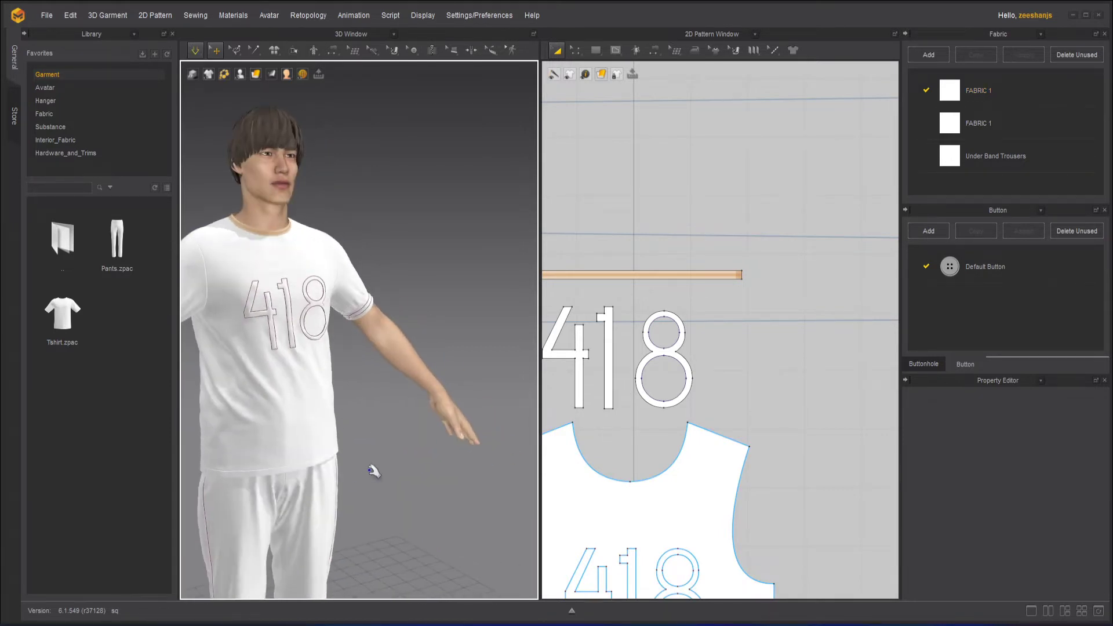
{"action": "left_click", "coordinate": [212, 468]}
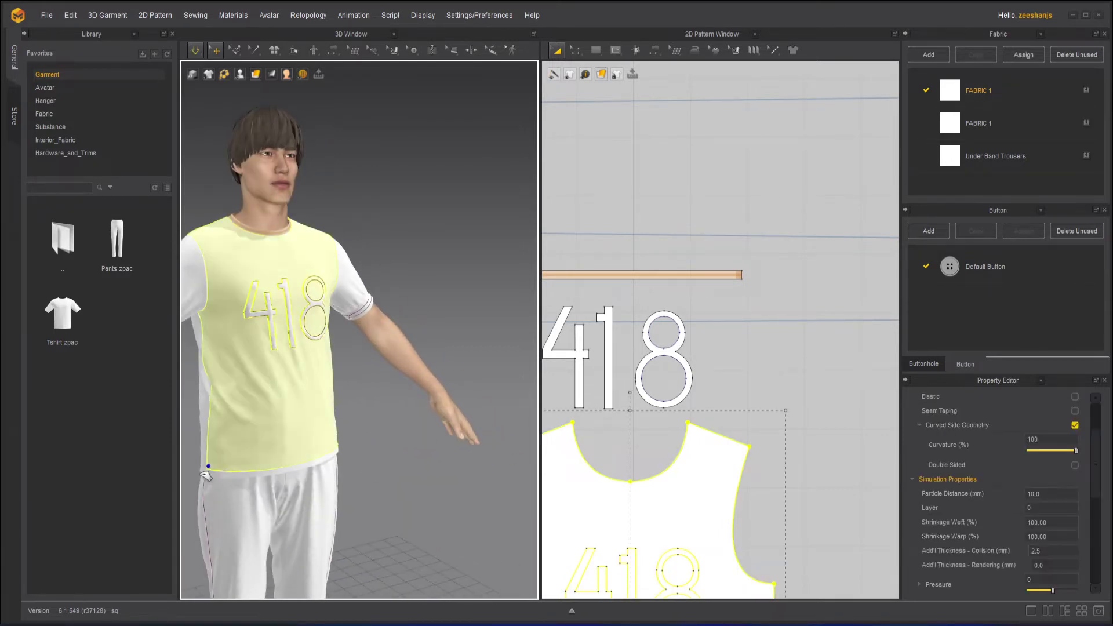
{"action": "left_click", "coordinate": [371, 464]}
{"action": "right_click_drag", "start_coordinate": [371, 464], "coordinate": [237, 433]}
{"action": "key", "text": "space"}
{"action": "middle_click_drag", "start_coordinate": [370, 461], "coordinate": [410, 361]}
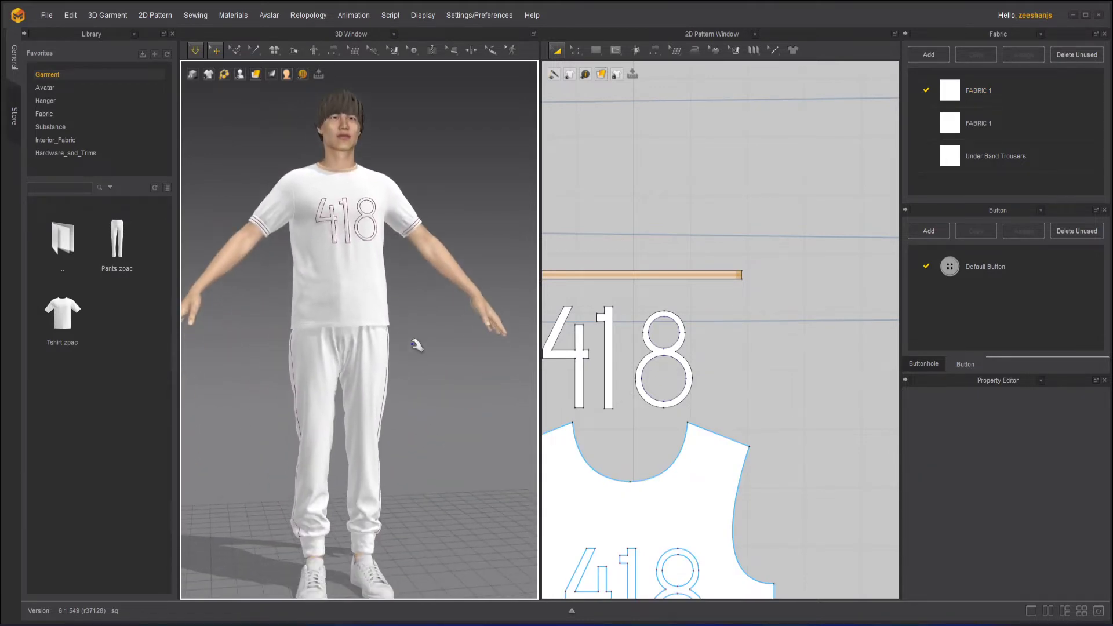
Stop the simulation and set the Layer of all the trousers' pattern pieces to 1.
{"action": "right_click_drag", "start_coordinate": [417, 346], "coordinate": [418, 449]}
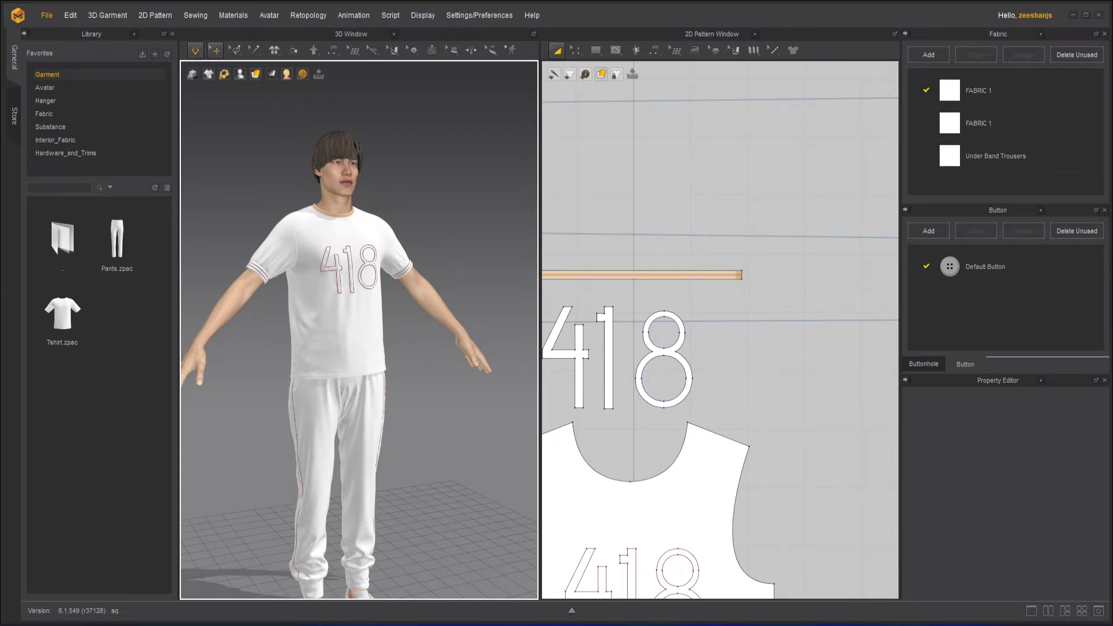
{"action": "scroll", "coordinate": [603, 310], "scroll_direction": "down", "scroll_amount": 6}
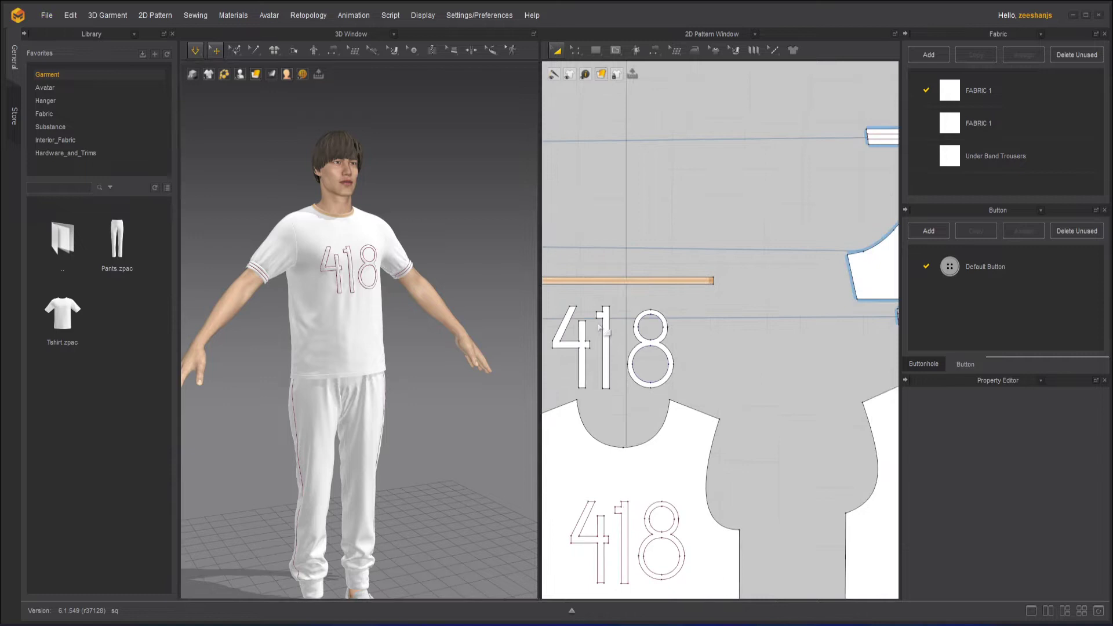
{"action": "scroll", "coordinate": [635, 365], "scroll_direction": "down", "scroll_amount": 4}
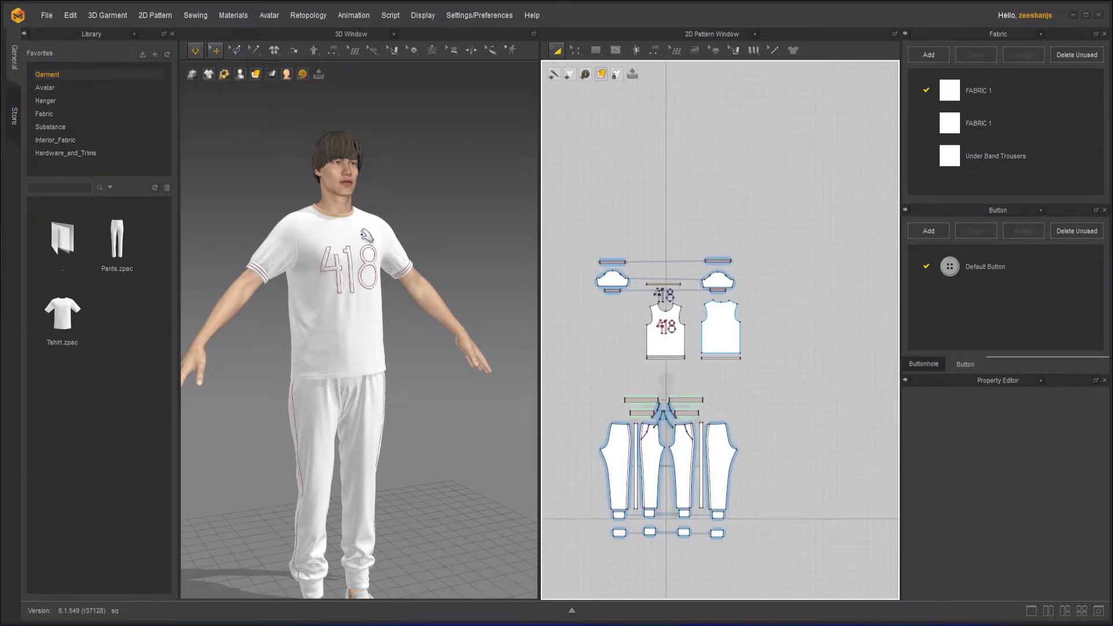
{"action": "left_click", "coordinate": [195, 58]}
{"action": "left_click", "coordinate": [400, 207]}
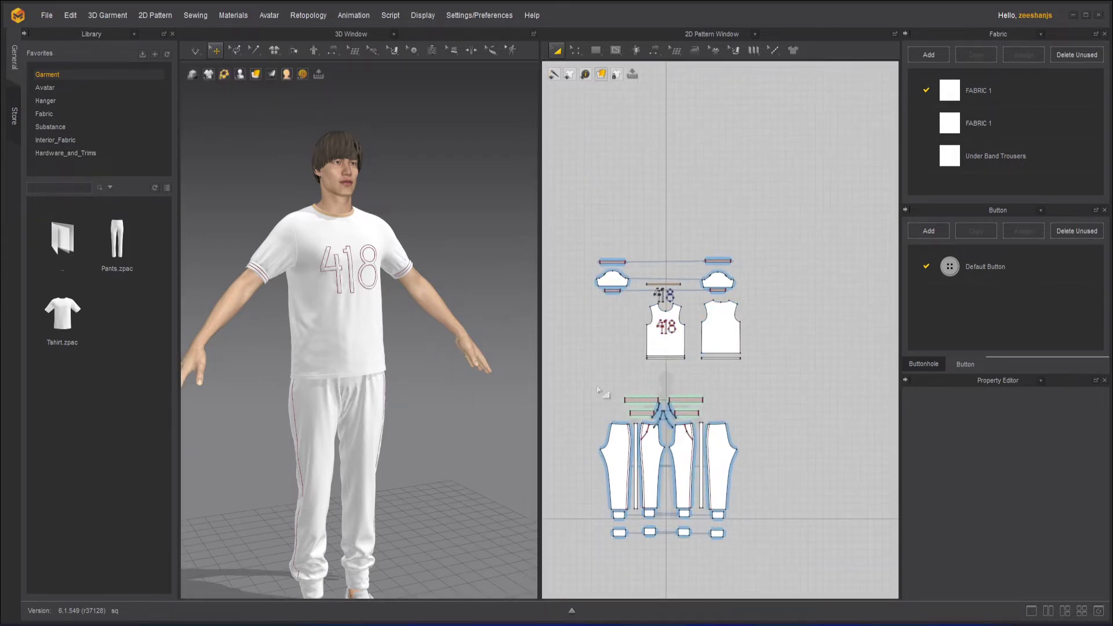
{"action": "left_click_drag", "start_coordinate": [584, 383], "coordinate": [747, 516]}
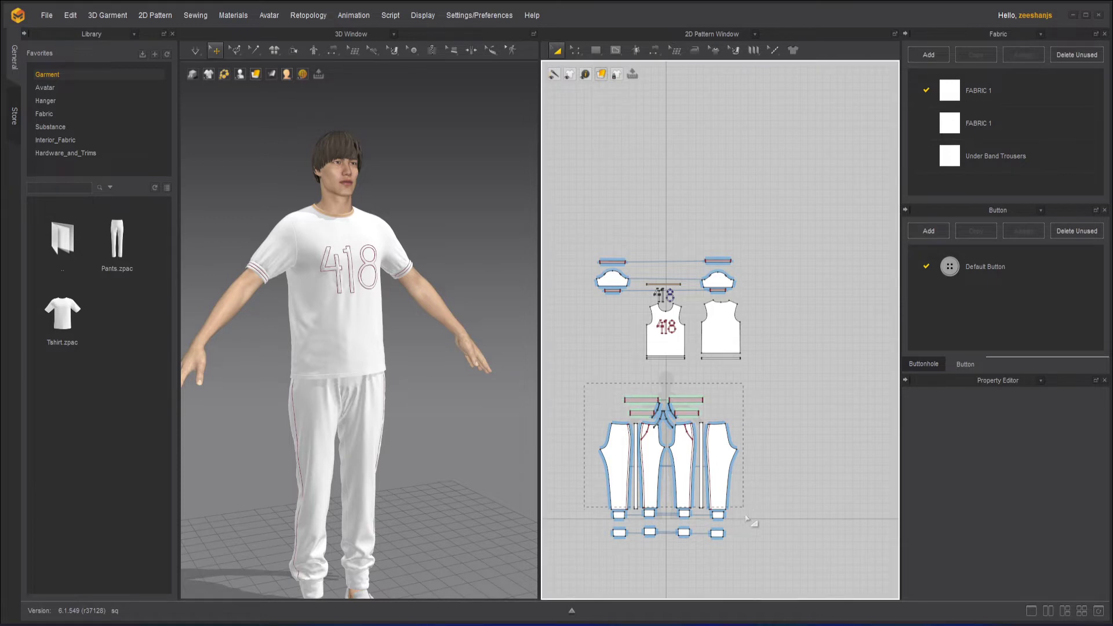
{"action": "left_click_drag", "start_coordinate": [761, 555], "coordinate": [815, 558]}
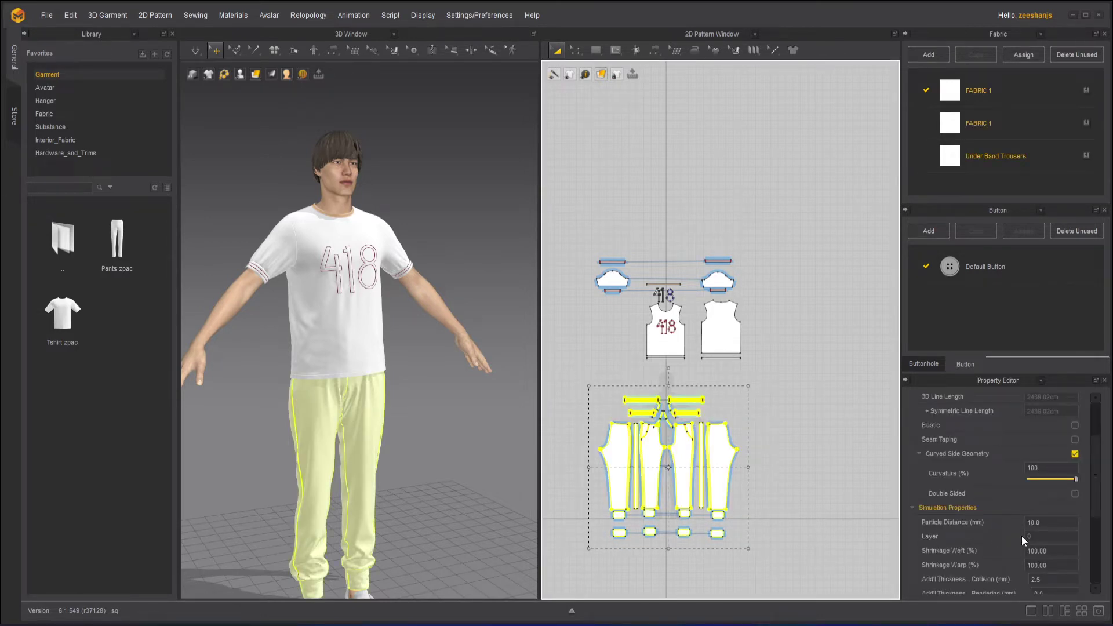
{"action": "double_click", "coordinate": [1039, 536]}
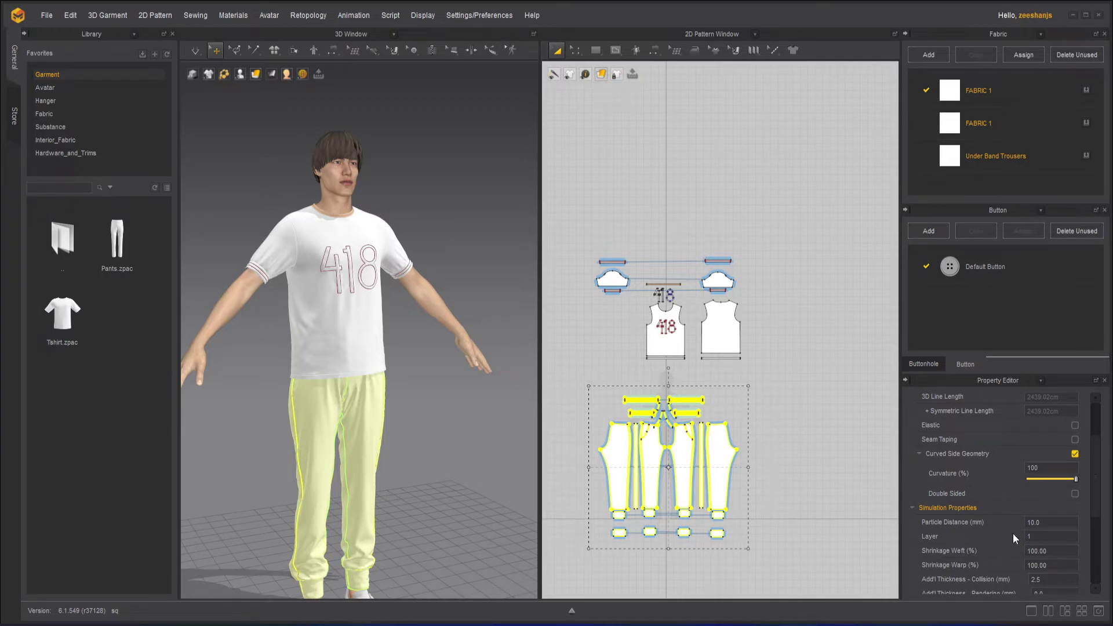
{"action": "left_click", "coordinate": [422, 398]}
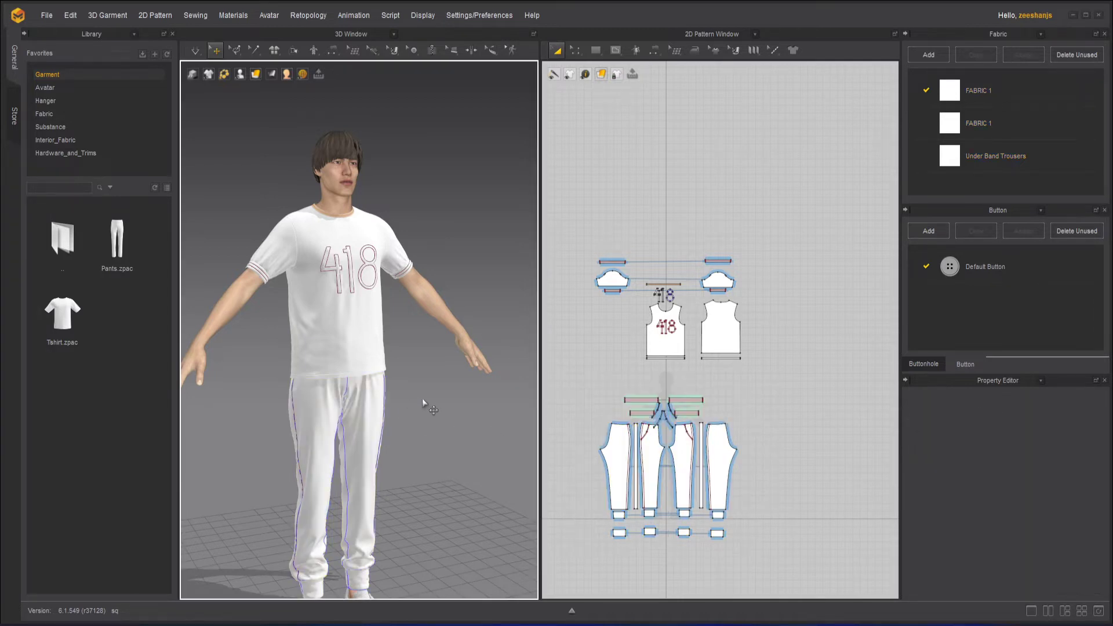
Simulate the outfit with the trousers layered over the T-shirt and inspect the waist from the back and front.
{"action": "left_click", "coordinate": [196, 51]}
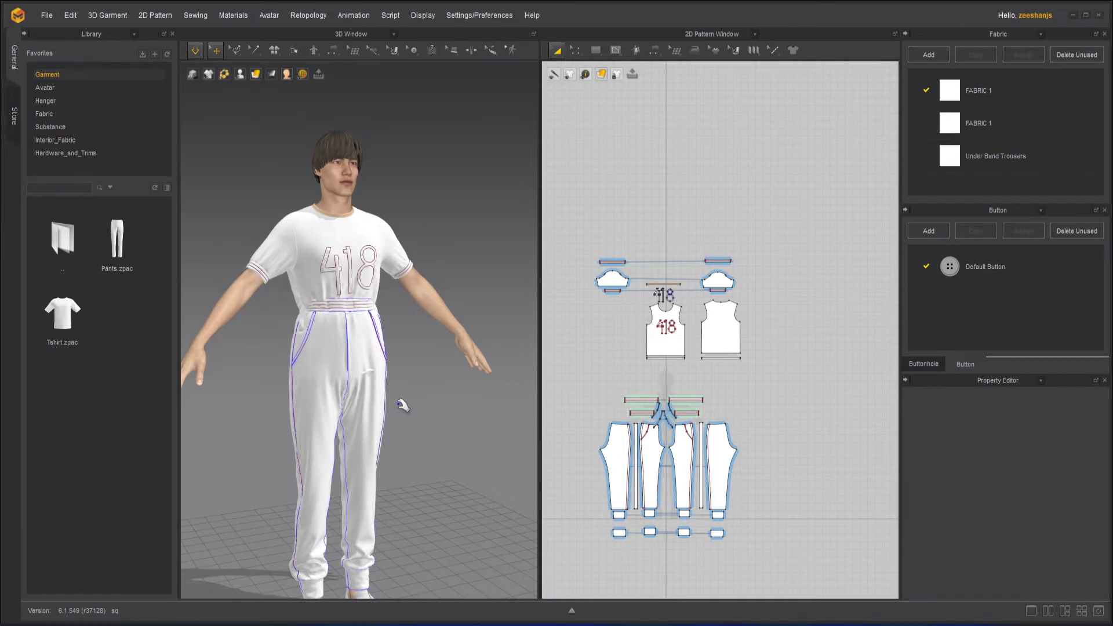
{"action": "right_click_drag", "start_coordinate": [414, 408], "coordinate": [589, 408]}
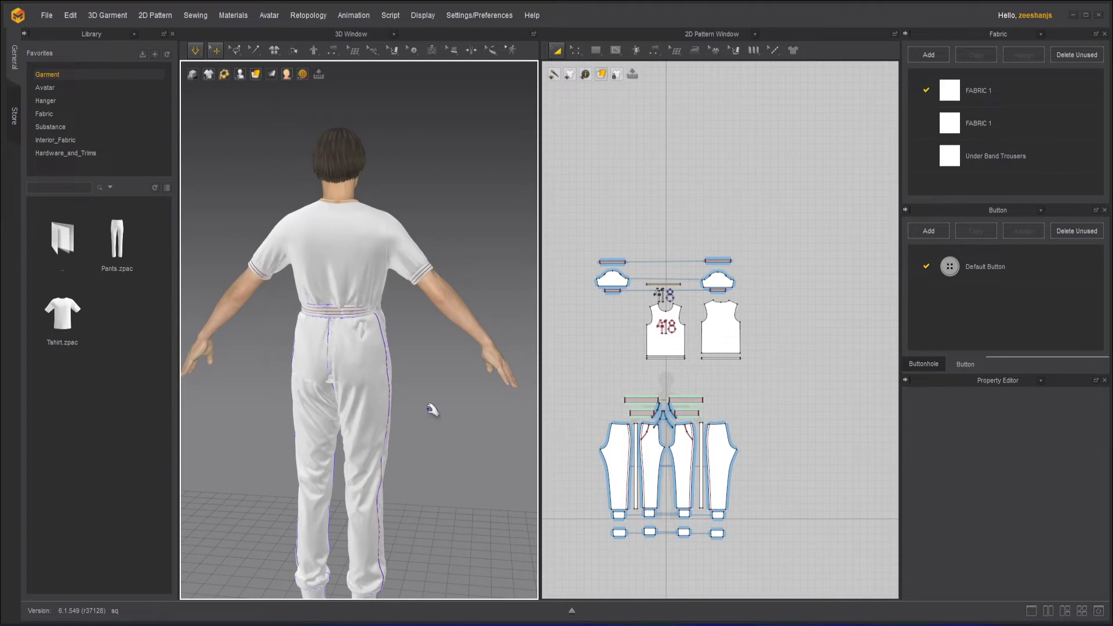
{"action": "right_click_drag", "start_coordinate": [477, 413], "coordinate": [450, 383]}
{"action": "scroll", "coordinate": [443, 383], "scroll_direction": "up", "scroll_amount": 6}
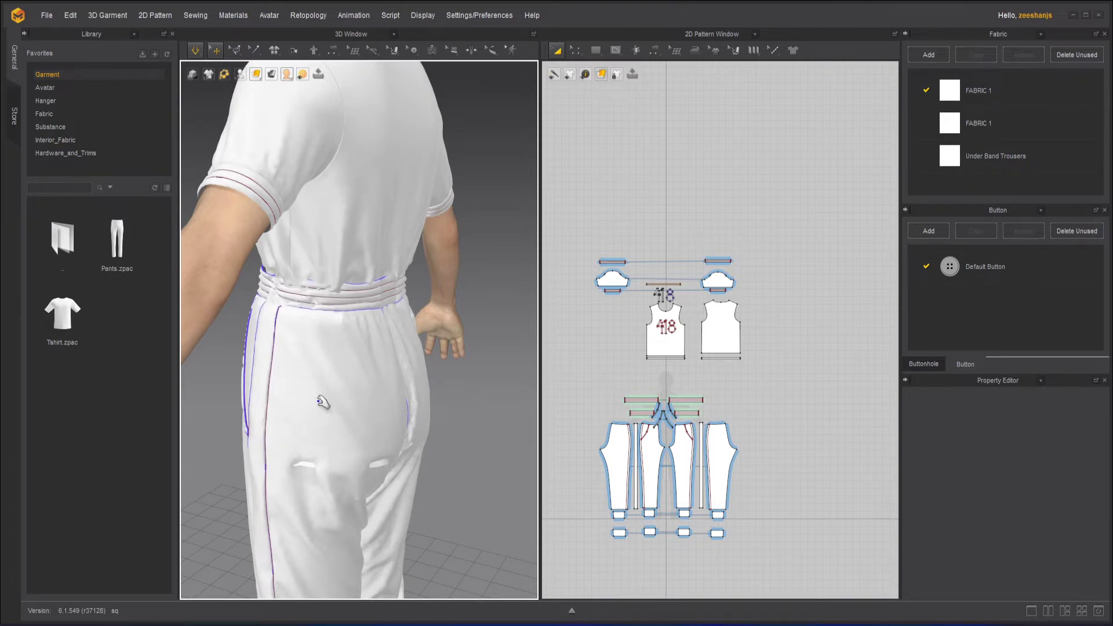
{"action": "right_click_drag", "start_coordinate": [318, 398], "coordinate": [521, 400]}
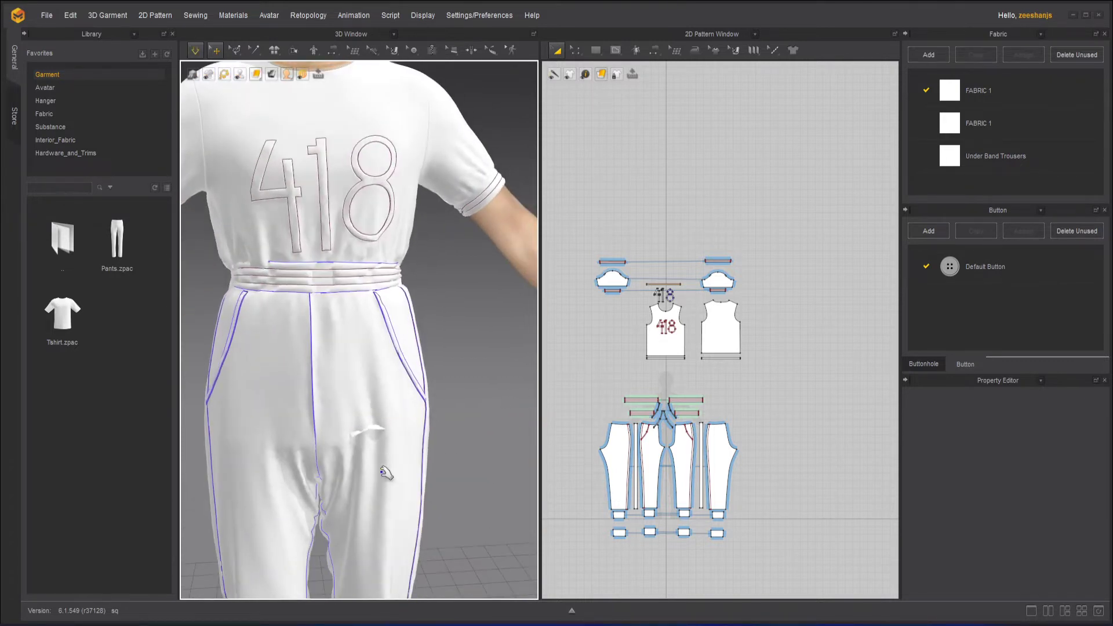
Pull the trousers' front piece outward at the avatar's left thigh to free the trapped T-shirt hem while simulating.
{"action": "left_click", "coordinate": [420, 481]}
{"action": "scroll", "coordinate": [457, 482], "scroll_direction": "down", "scroll_amount": 4}
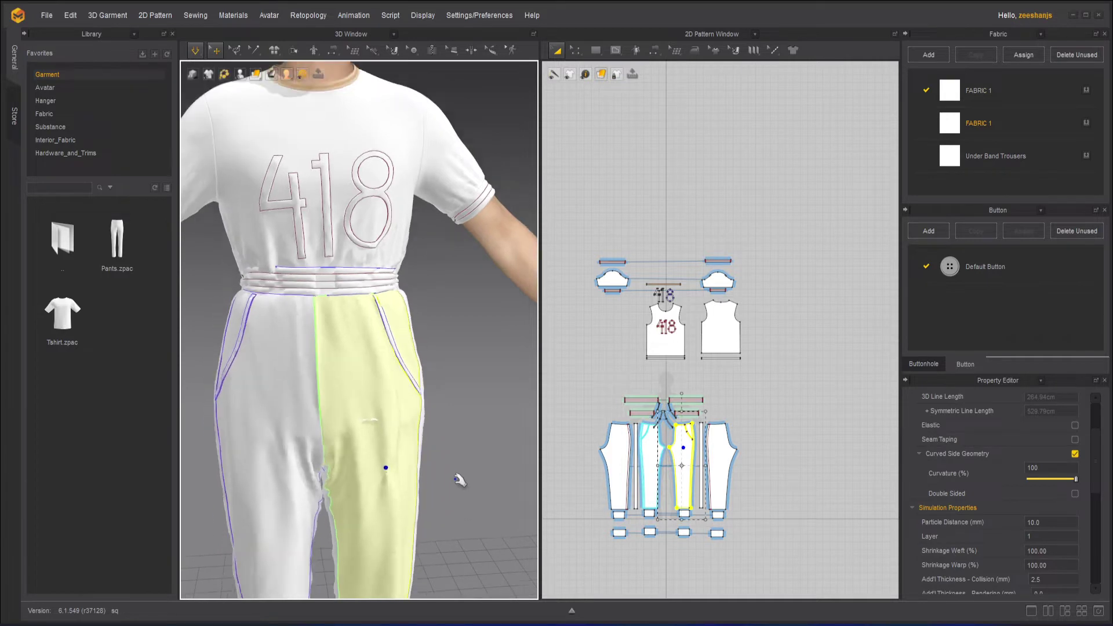
{"action": "right_click_drag", "start_coordinate": [443, 478], "coordinate": [490, 482]}
{"action": "left_click_drag", "start_coordinate": [378, 411], "coordinate": [447, 427]}
{"action": "left_click", "coordinate": [456, 397]}
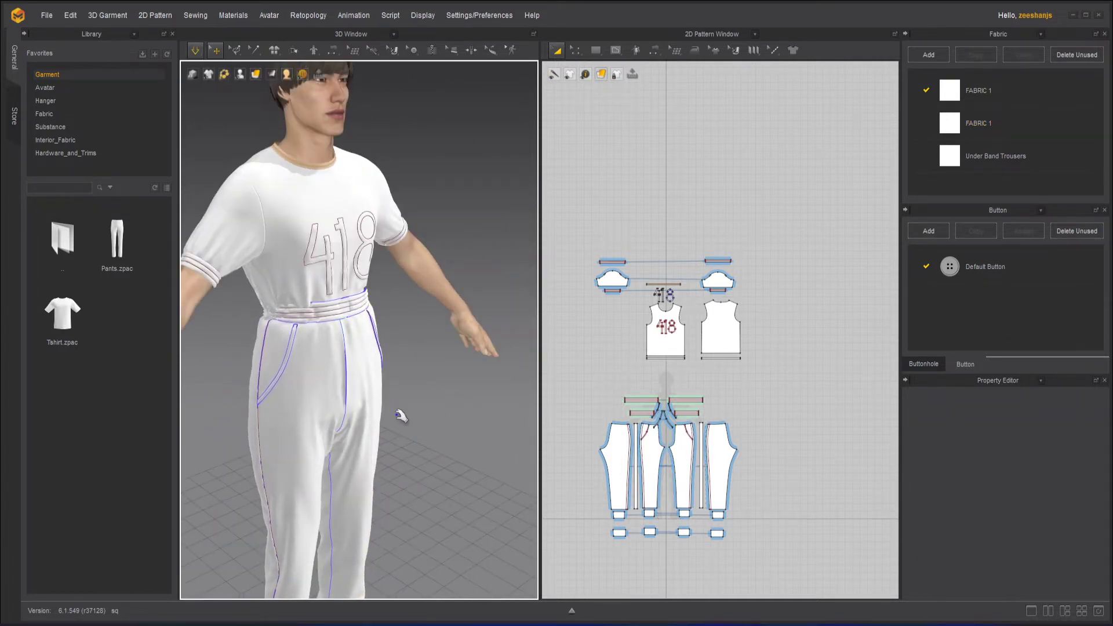
Pull the trousers' back piece outward below the waistband at the avatar's right hip.
{"action": "right_click_drag", "start_coordinate": [456, 396], "coordinate": [346, 384]}
{"action": "left_click_drag", "start_coordinate": [378, 340], "coordinate": [448, 346]}
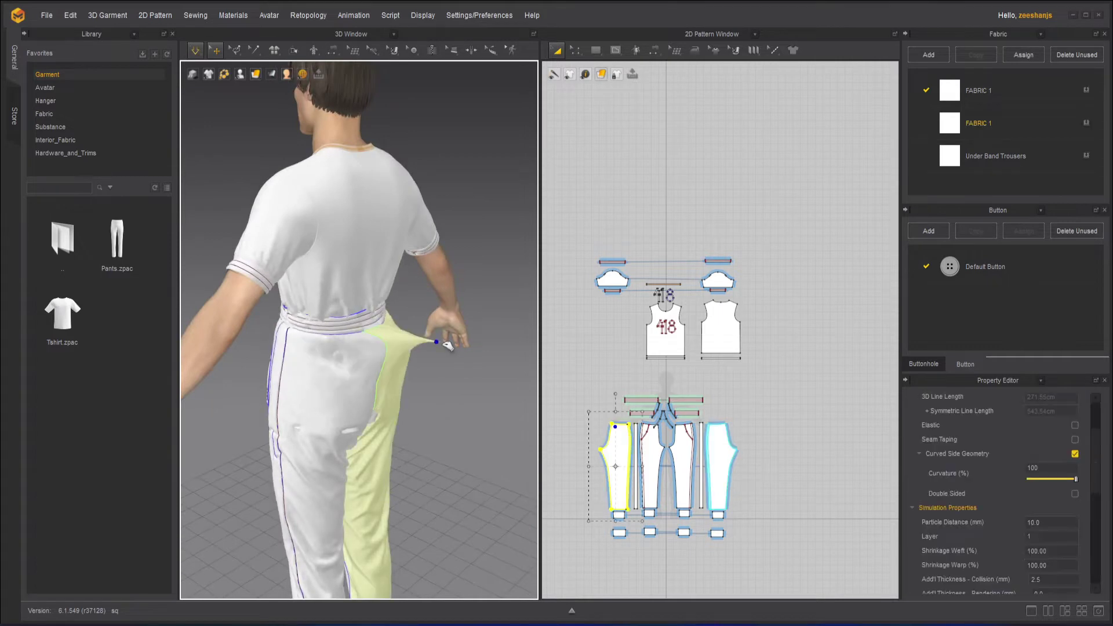
{"action": "left_click", "coordinate": [453, 389]}
Pull the trousers' front waistband outward at both hips over the tucked-in T-shirt.
{"action": "right_click_drag", "start_coordinate": [294, 385], "coordinate": [474, 374]}
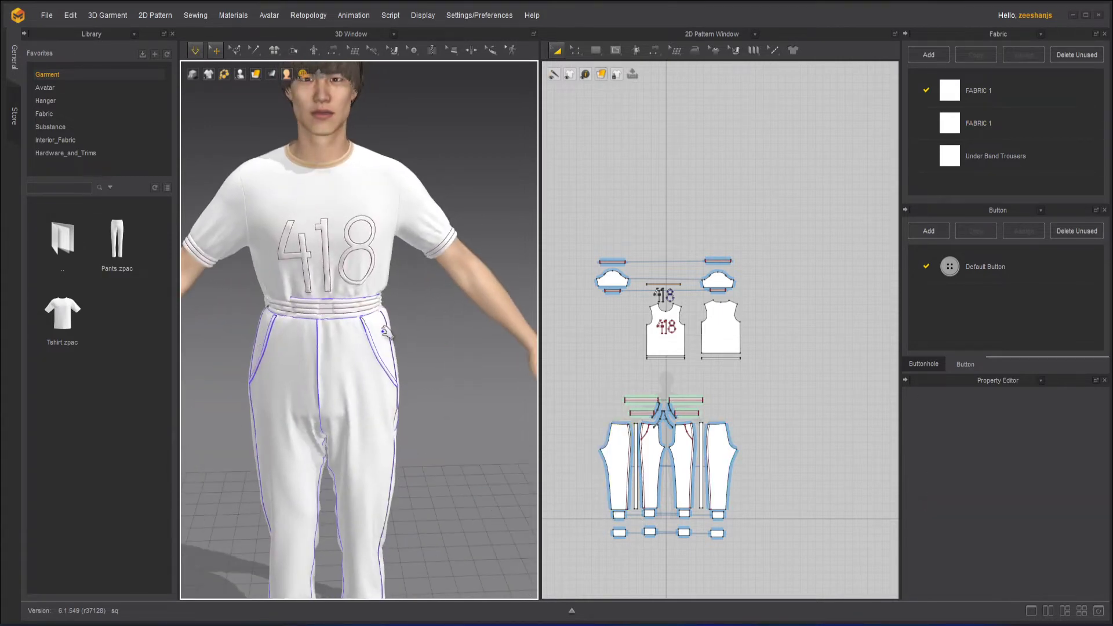
{"action": "left_click_drag", "start_coordinate": [380, 306], "coordinate": [471, 336]}
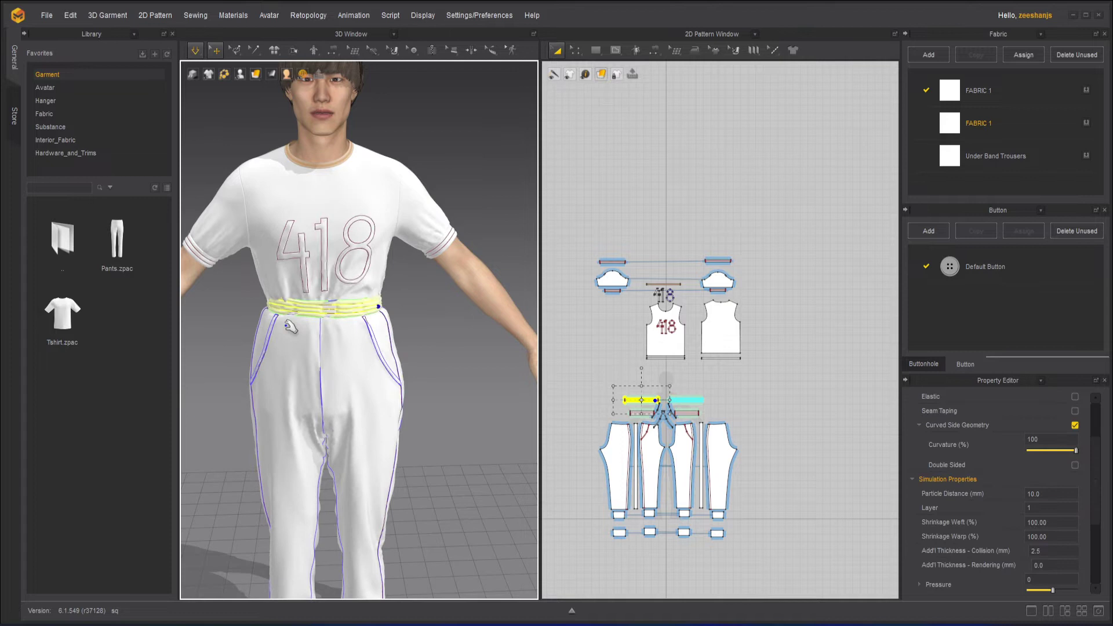
{"action": "left_click_drag", "start_coordinate": [165, 332], "coordinate": [186, 323]}
{"action": "left_click", "coordinate": [408, 351]}
Pull the front waistband and its under band into place over the T-shirt at the avatar's left side.
{"action": "mouse_move", "coordinate": [407, 350]}
{"action": "right_mouse_down"}
{"action": "mouse_move", "coordinate": [499, 366]}
{"action": "mouse_move", "coordinate": [422, 363]}
{"action": "right_mouse_up"}
{"action": "scroll", "coordinate": [373, 315], "scroll_direction": "up", "scroll_amount": 5}
{"action": "left_click_drag", "start_coordinate": [358, 286], "coordinate": [364, 318]}
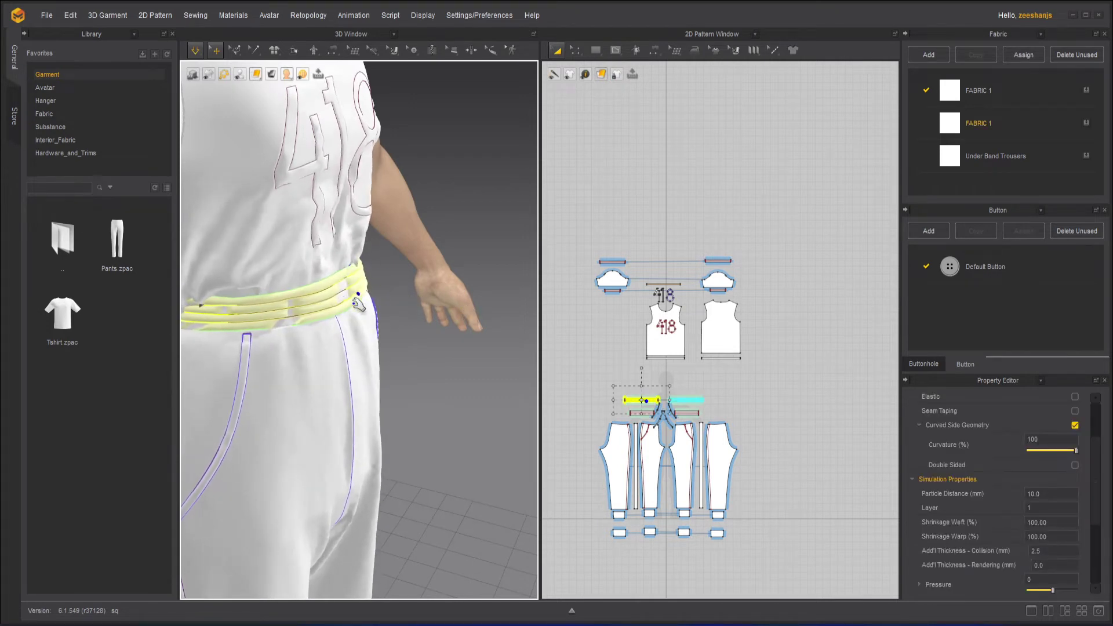
{"action": "left_click", "coordinate": [347, 294]}
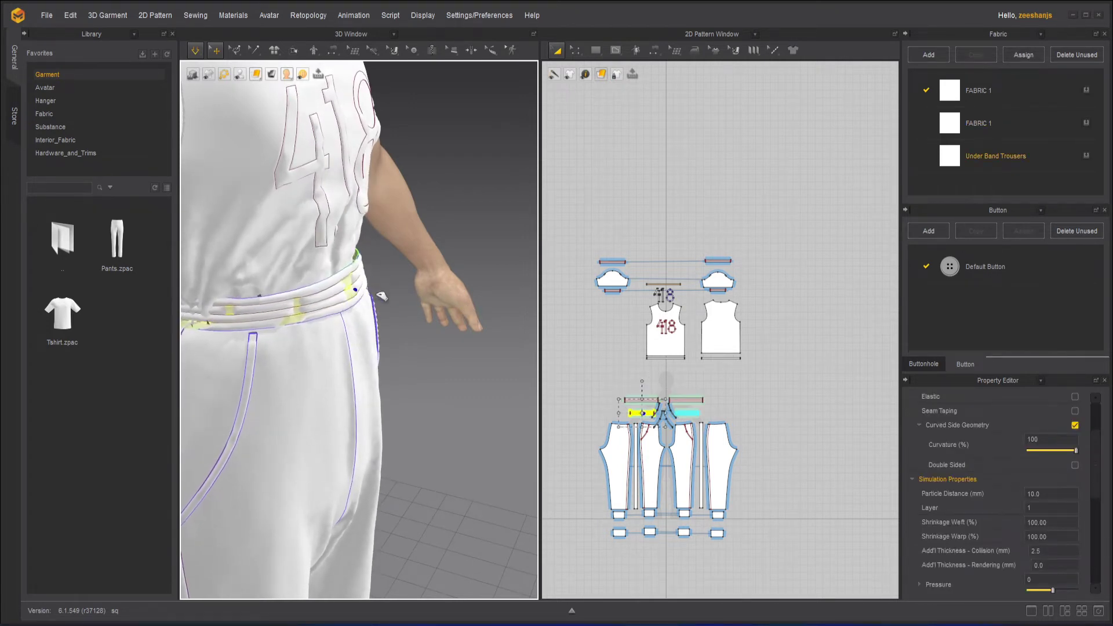
{"action": "mouse_move", "coordinate": [364, 285]}
{"action": "left_mouse_down"}
{"action": "mouse_move", "coordinate": [440, 308]}
{"action": "mouse_move", "coordinate": [368, 280]}
{"action": "left_mouse_up"}
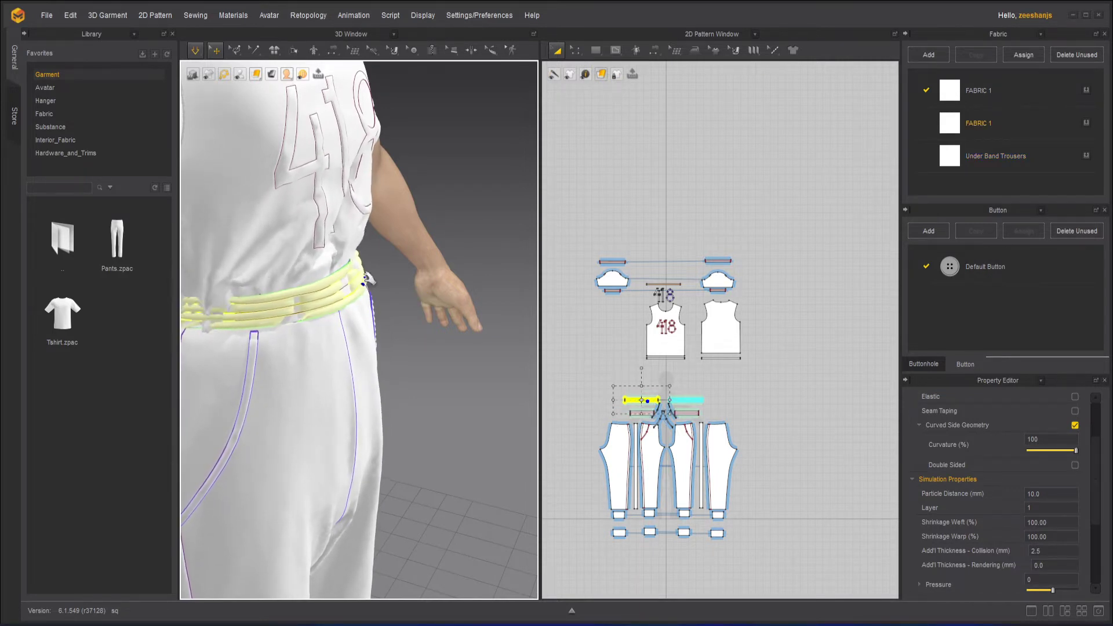
{"action": "left_click_drag", "start_coordinate": [425, 311], "coordinate": [428, 325]}
{"action": "left_click", "coordinate": [430, 356]}
{"action": "scroll", "coordinate": [412, 365], "scroll_direction": "down", "scroll_amount": 3}
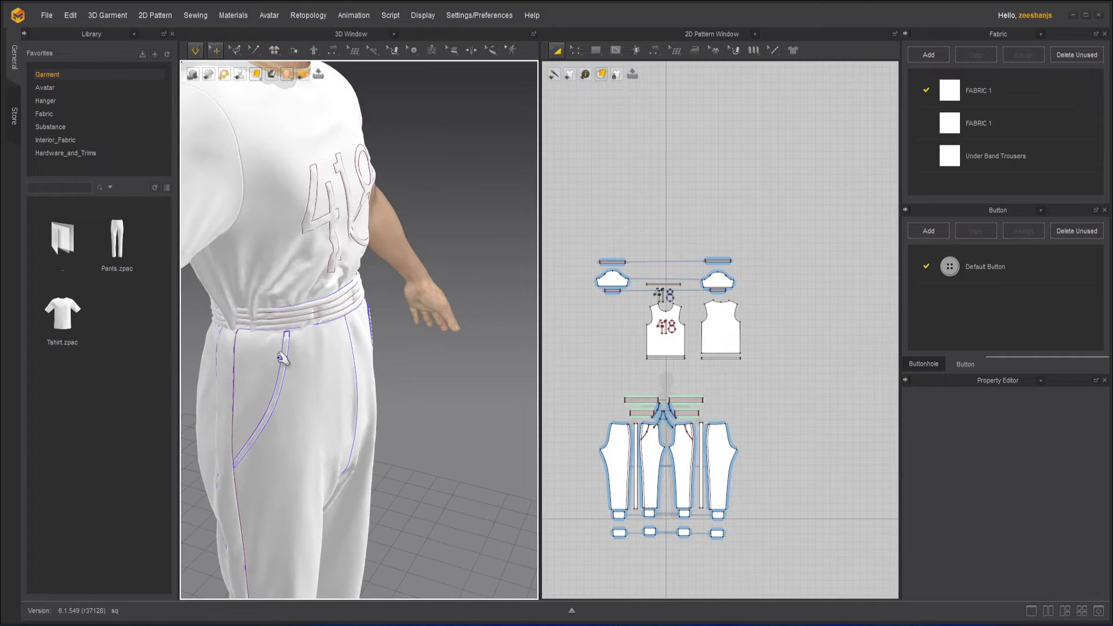
Pull the back and front waistband pieces outward over the T-shirt at the avatar's right hip.
{"action": "right_click_drag", "start_coordinate": [337, 369], "coordinate": [383, 359]}
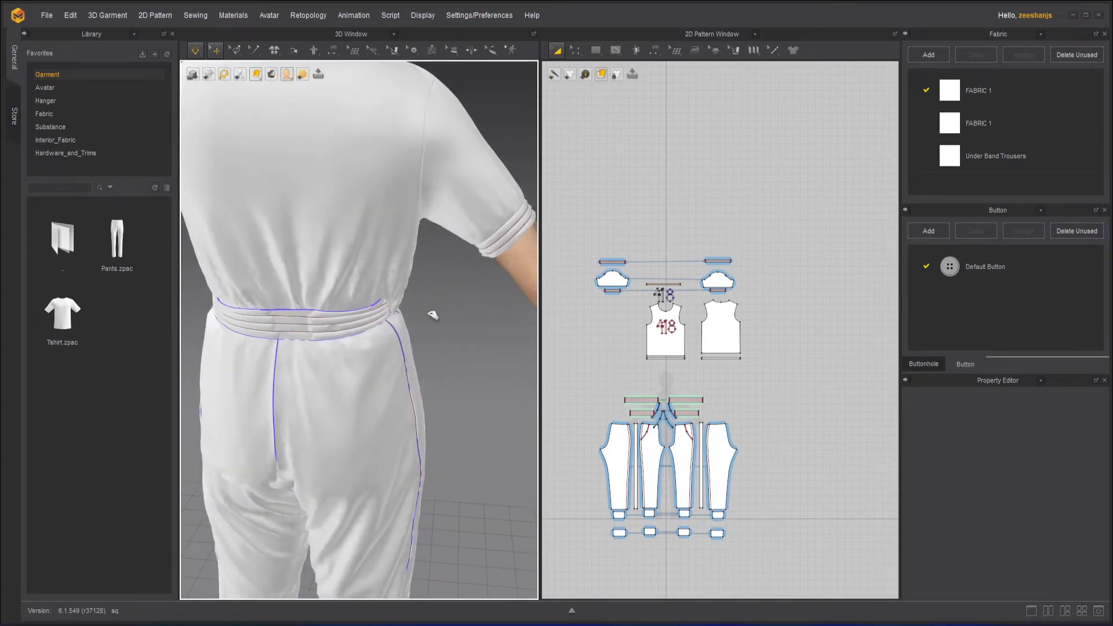
{"action": "left_click_drag", "start_coordinate": [394, 307], "coordinate": [450, 318]}
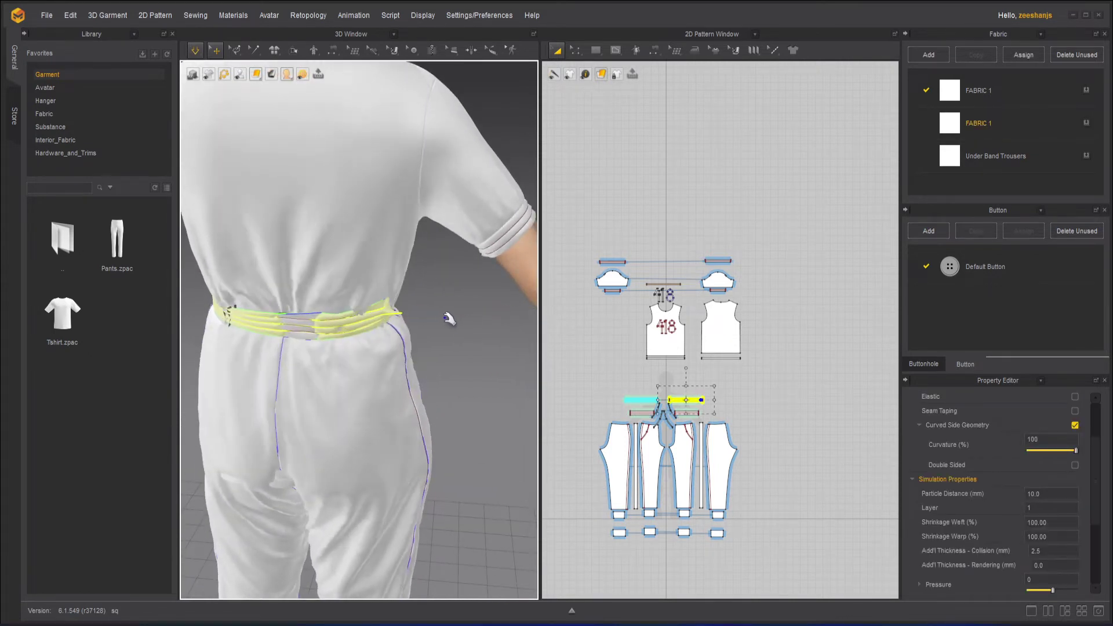
{"action": "right_click_drag", "start_coordinate": [449, 319], "coordinate": [356, 328]}
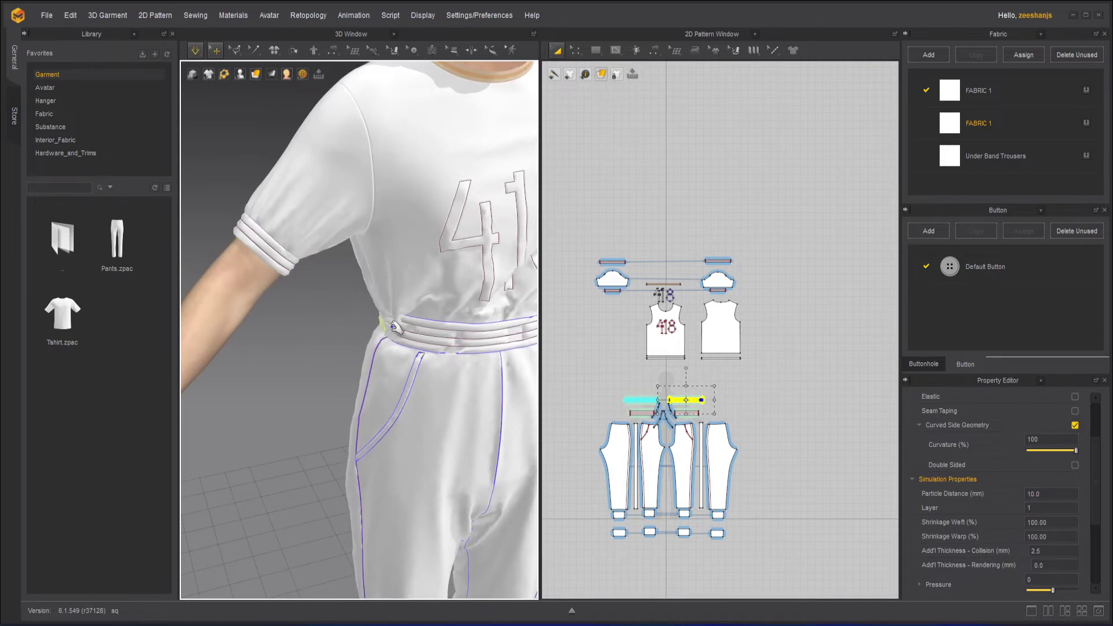
{"action": "left_click_drag", "start_coordinate": [374, 328], "coordinate": [296, 389]}
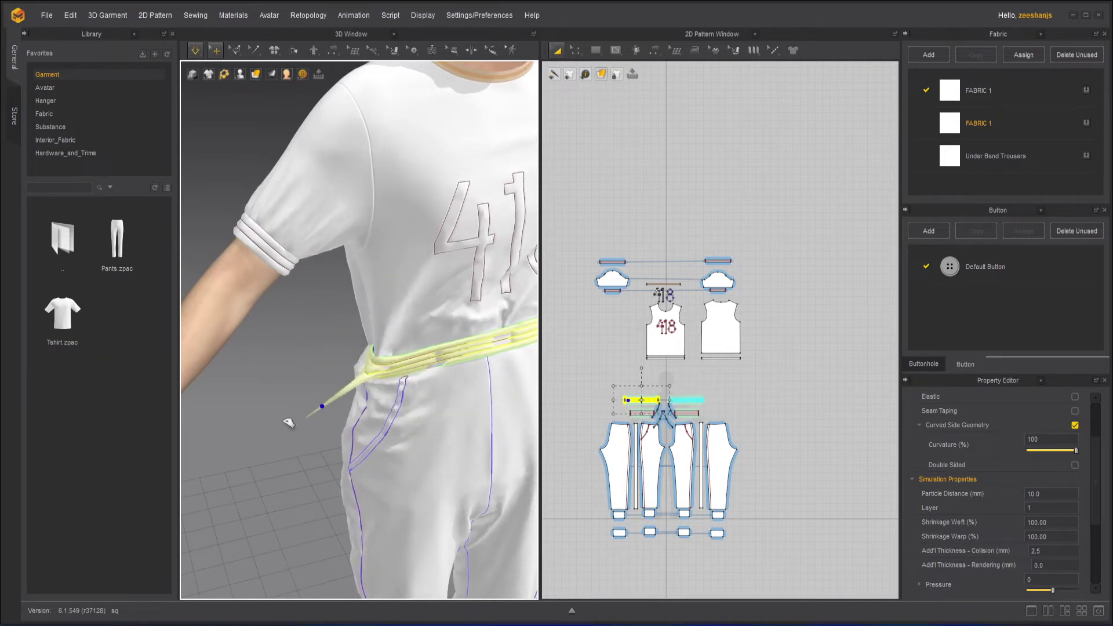
{"action": "left_click_drag", "start_coordinate": [284, 419], "coordinate": [262, 349]}
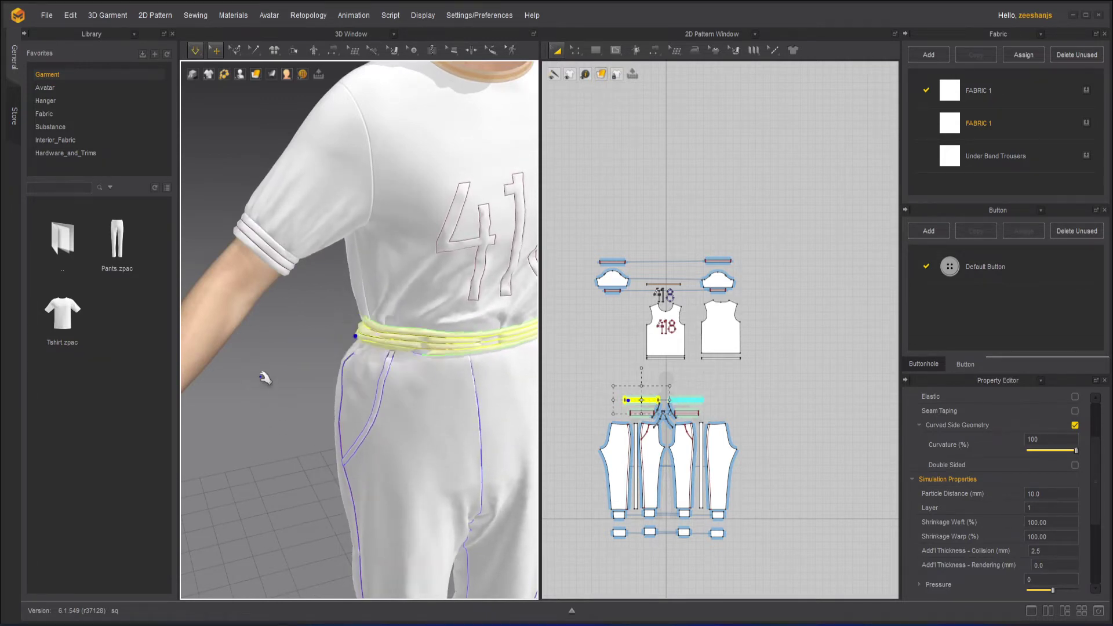
{"action": "left_click", "coordinate": [306, 353]}
{"action": "scroll", "coordinate": [469, 410], "scroll_direction": "down", "scroll_amount": 5}
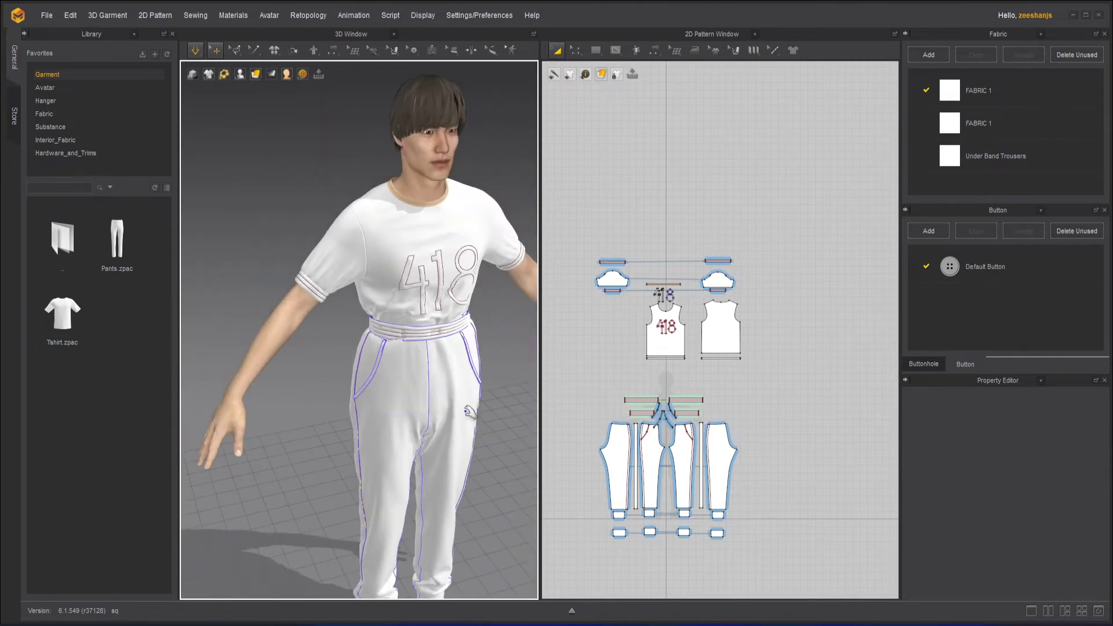
Adjust the centre of the front waistband over the tucked-in T-shirt.
{"action": "right_click_drag", "start_coordinate": [470, 411], "coordinate": [452, 339]}
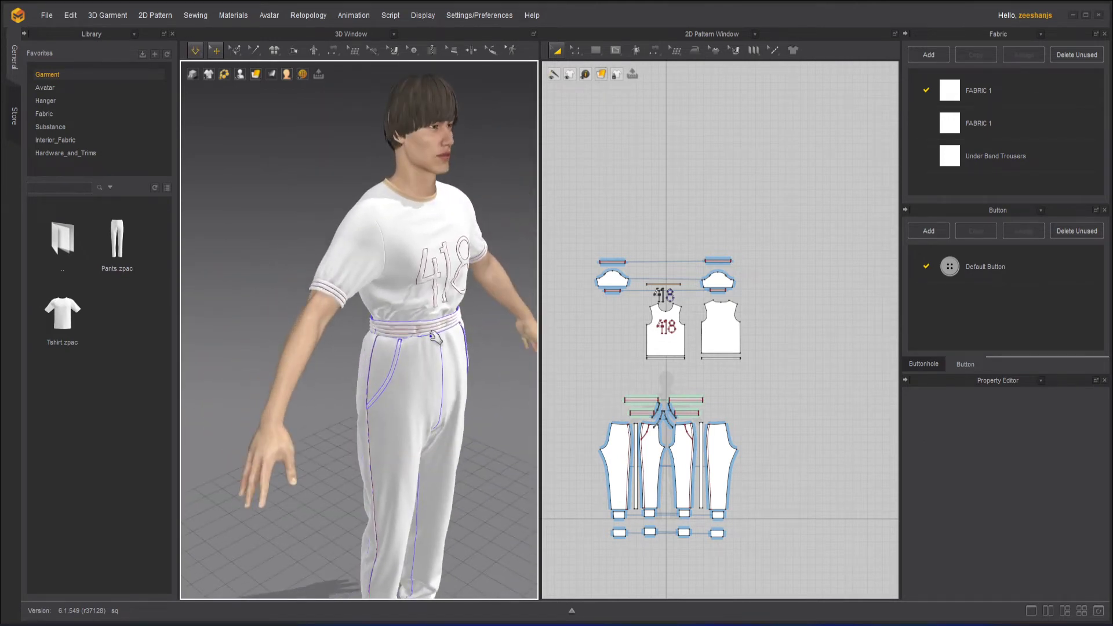
{"action": "left_click", "coordinate": [435, 336]}
{"action": "left_click", "coordinate": [488, 357]}
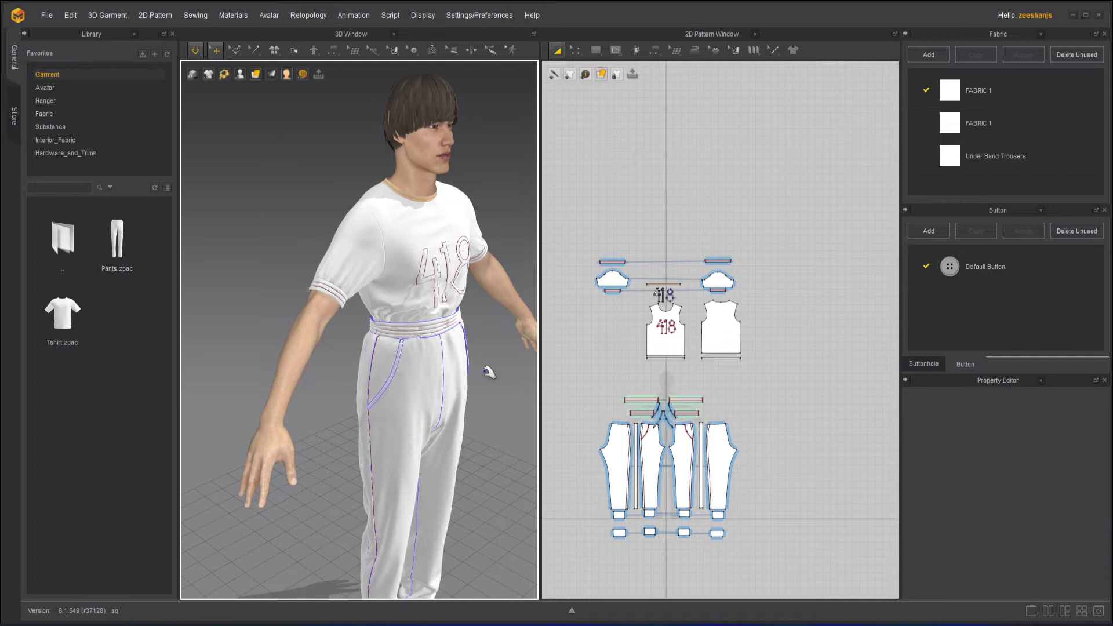
Pull the back and front waistband pieces outward over the T-shirt at the avatar's left hip.
{"action": "right_click_drag", "start_coordinate": [487, 368], "coordinate": [394, 344]}
{"action": "left_click", "coordinate": [380, 328]}
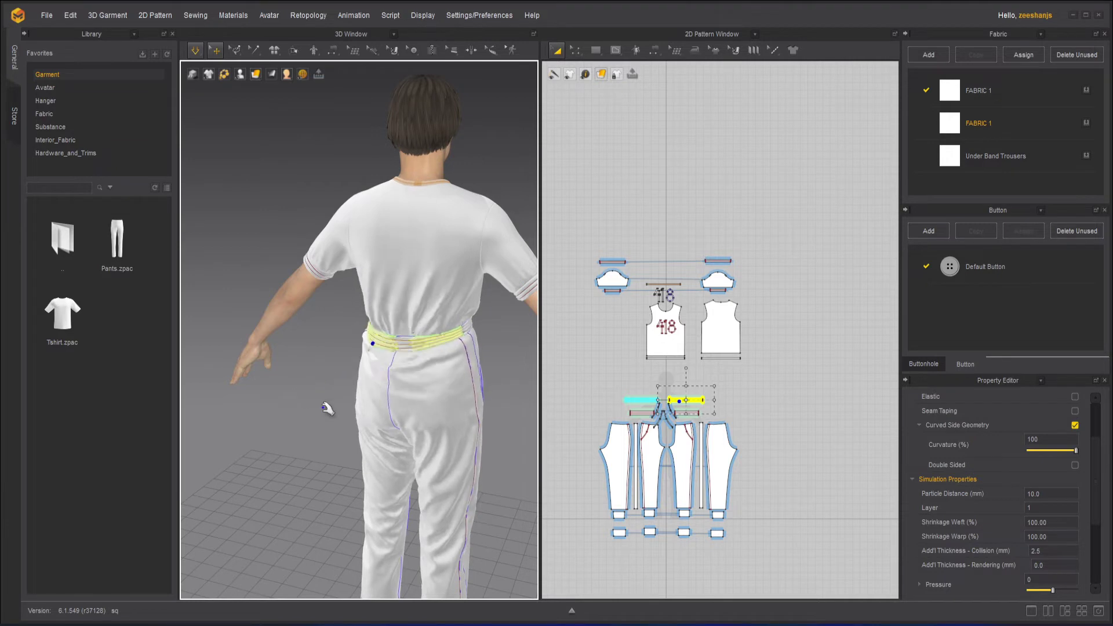
{"action": "left_click", "coordinate": [313, 400]}
{"action": "right_click_drag", "start_coordinate": [311, 407], "coordinate": [462, 330]}
{"action": "left_click_drag", "start_coordinate": [481, 346], "coordinate": [521, 396]}
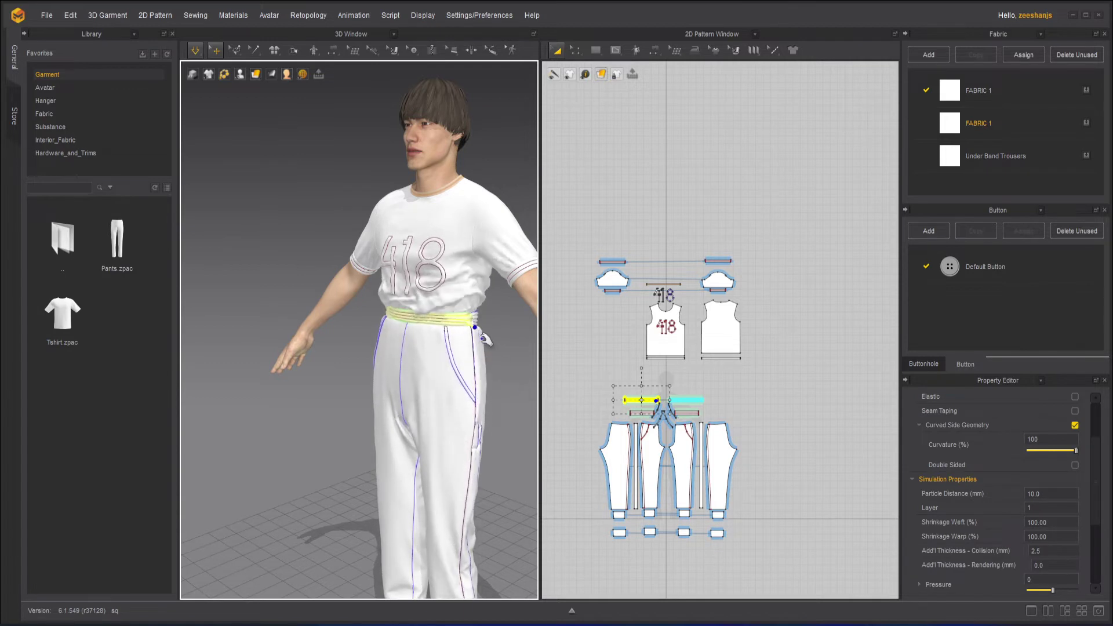
{"action": "left_click", "coordinate": [513, 356]}
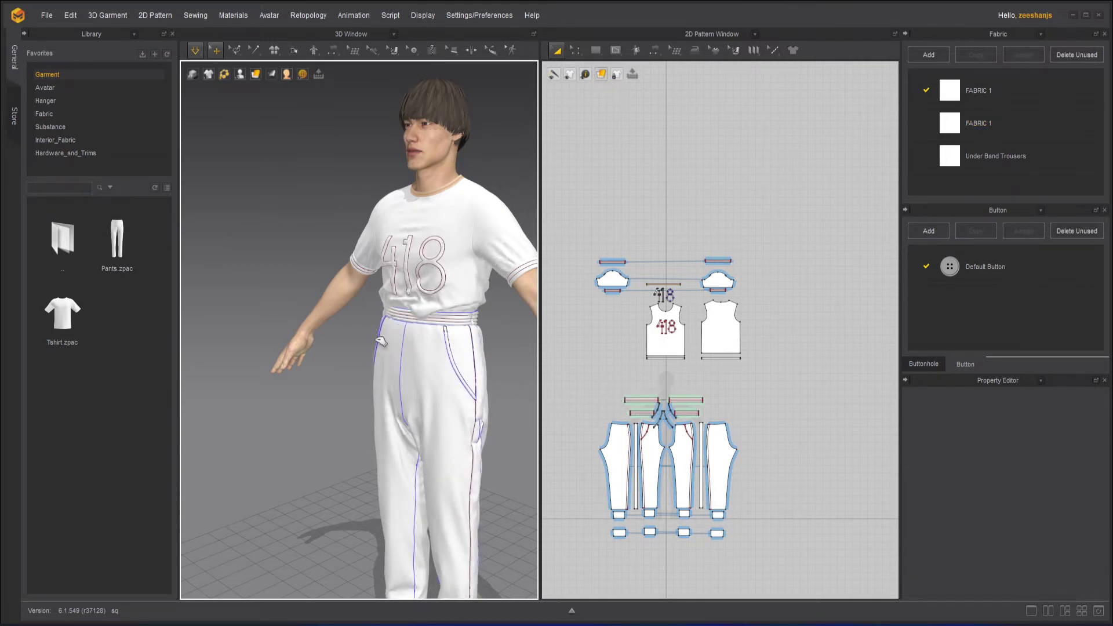
Pull the trousers' front piece down near the centre seam, release it, and view the full outfit from the front.
{"action": "left_click_drag", "start_coordinate": [381, 341], "coordinate": [364, 363]}
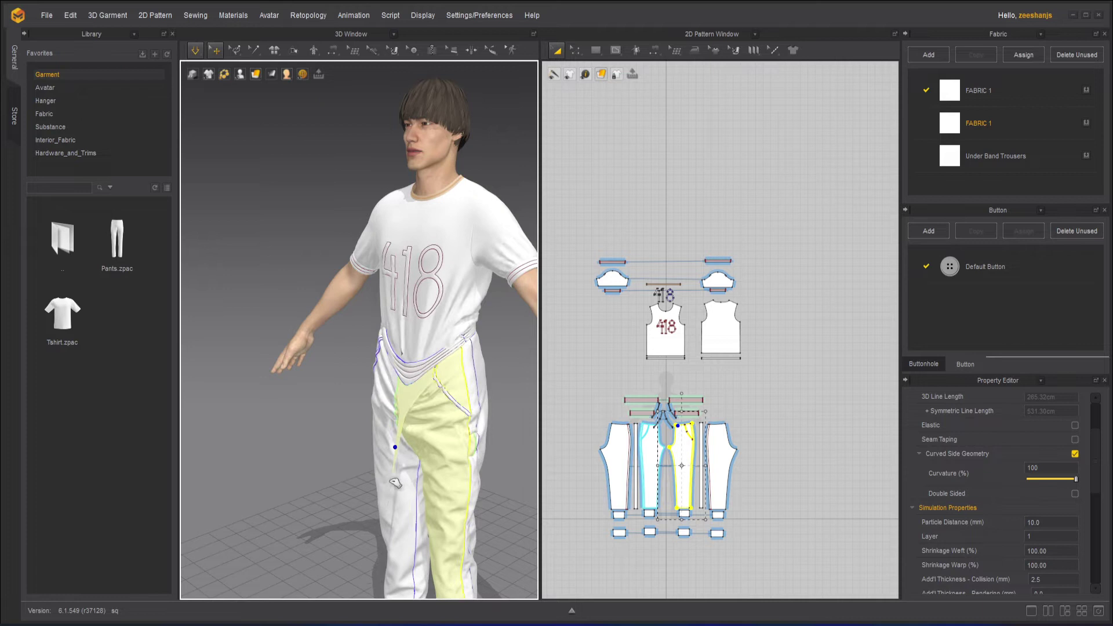
{"action": "left_click", "coordinate": [360, 417]}
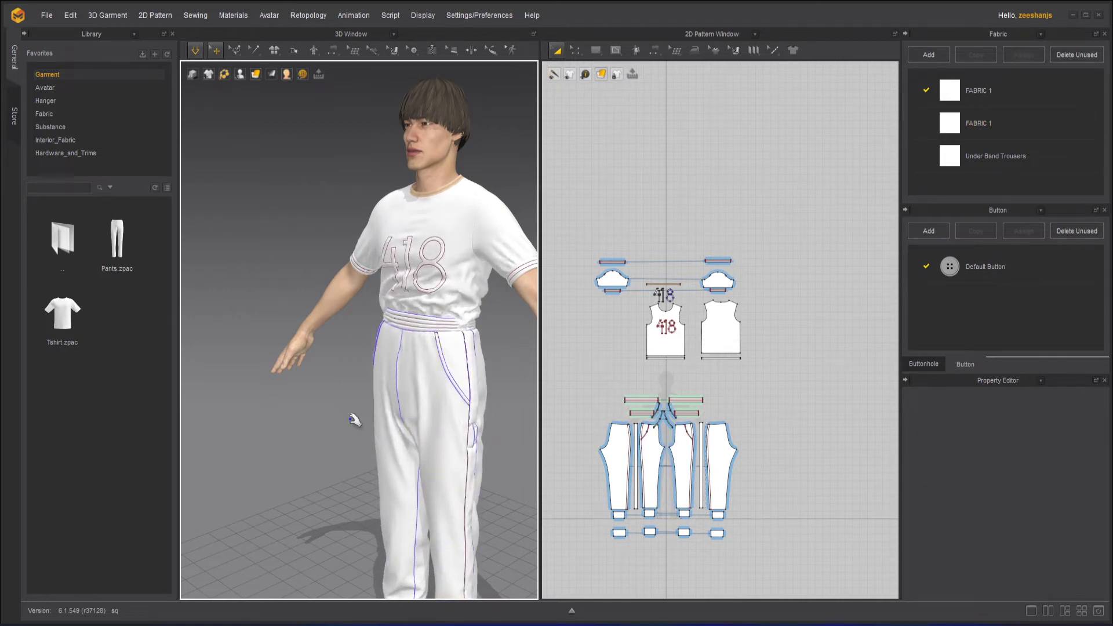
{"action": "right_click_drag", "start_coordinate": [355, 417], "coordinate": [428, 369]}
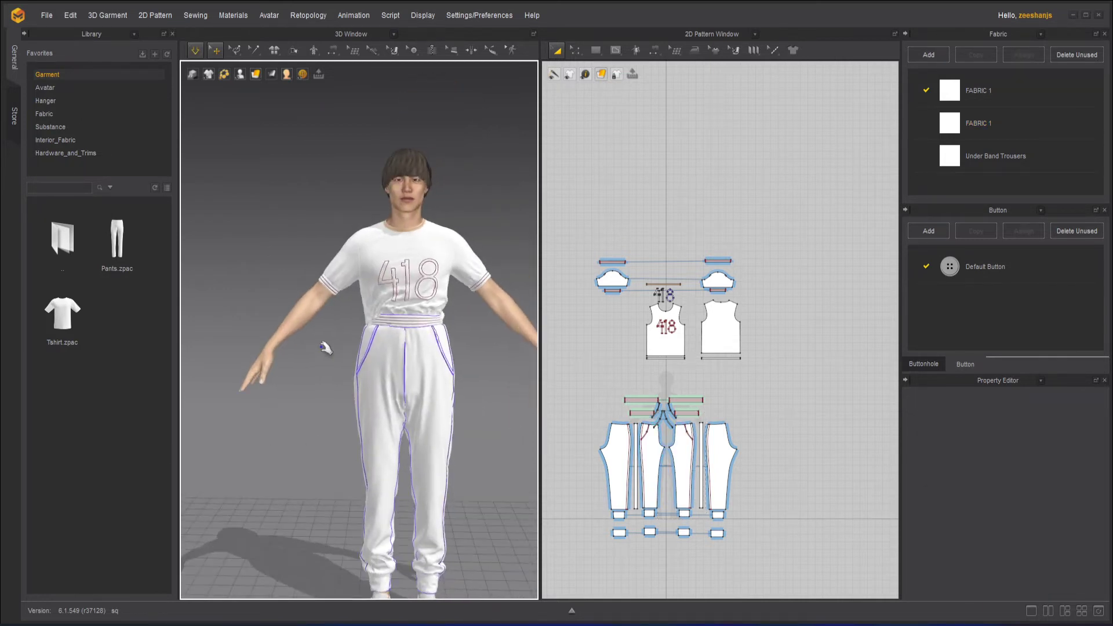
Pull the trousers outward at the avatar's right hip and let the fabric settle around the tucked-in T-shirt.
{"action": "scroll", "coordinate": [327, 348], "scroll_direction": "up", "scroll_amount": 5}
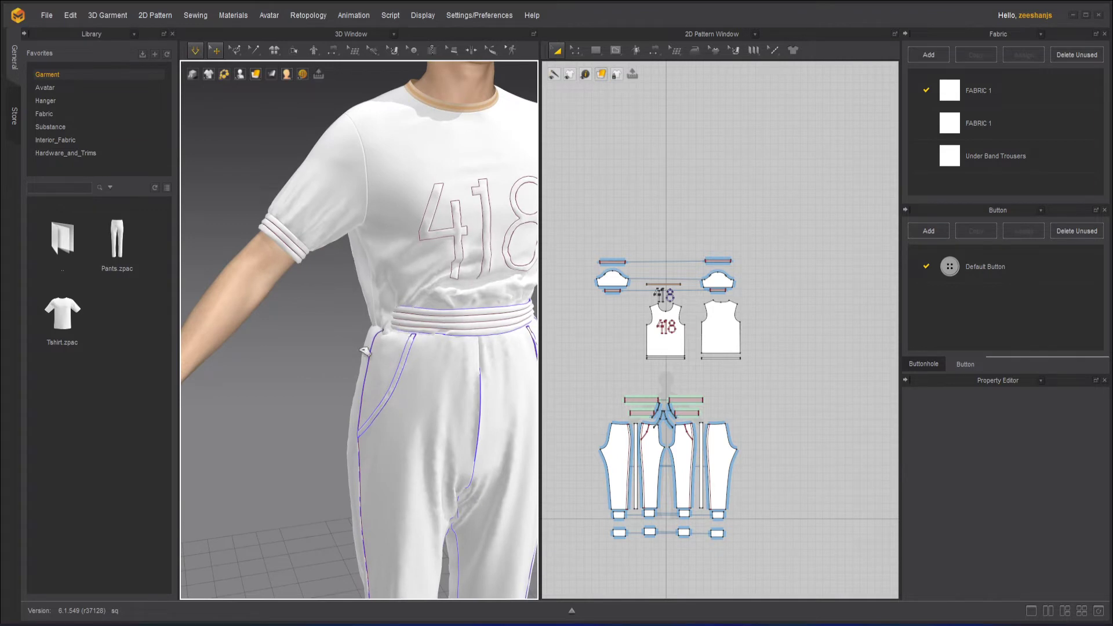
{"action": "left_click_drag", "start_coordinate": [365, 351], "coordinate": [318, 398]}
{"action": "left_click", "coordinate": [364, 356]}
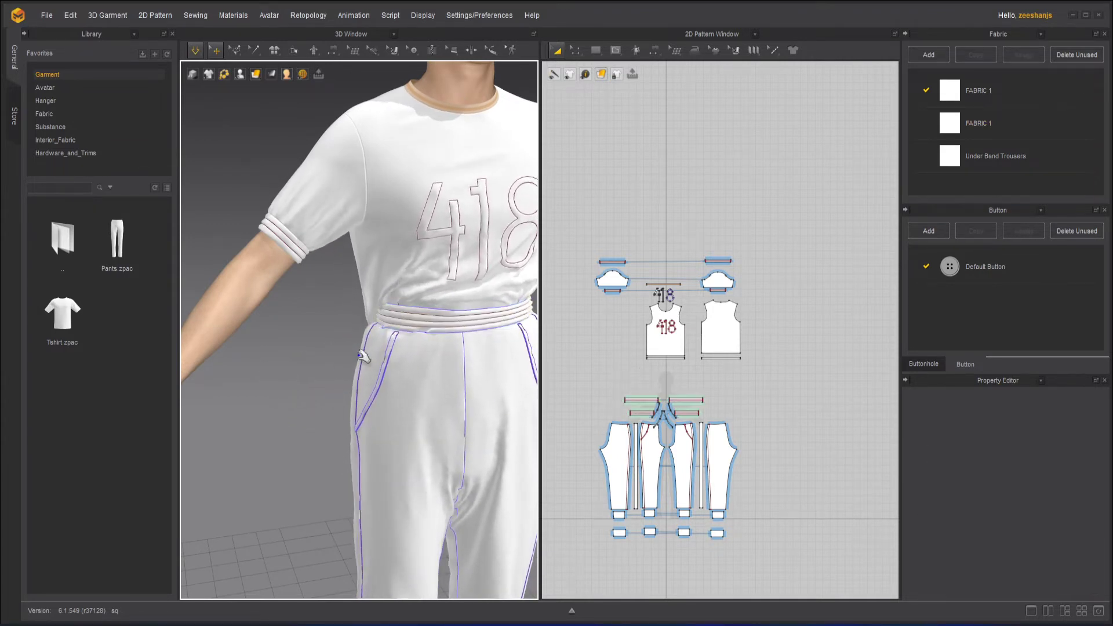
{"action": "scroll", "coordinate": [364, 357], "scroll_direction": "down", "scroll_amount": 5}
{"action": "right_click_drag", "start_coordinate": [428, 385], "coordinate": [497, 370]}
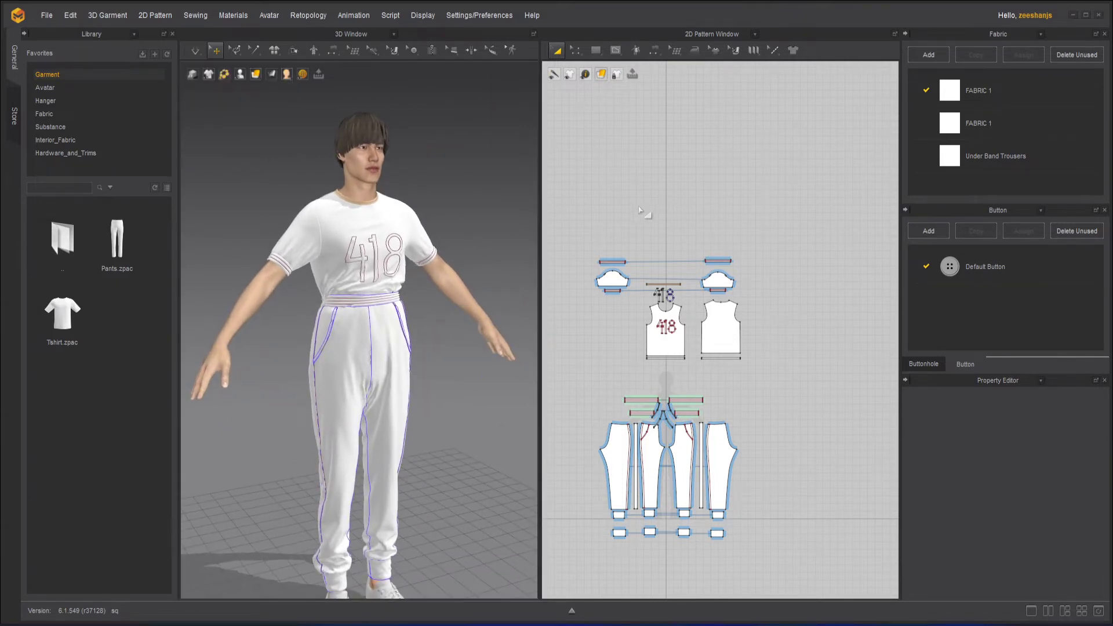
Set the simulation layer of both upper waistband pieces of the trousers to 2.
{"action": "scroll", "coordinate": [666, 303], "scroll_direction": "up", "scroll_amount": 5}
{"action": "right_click_drag", "start_coordinate": [731, 321], "coordinate": [733, 132]}
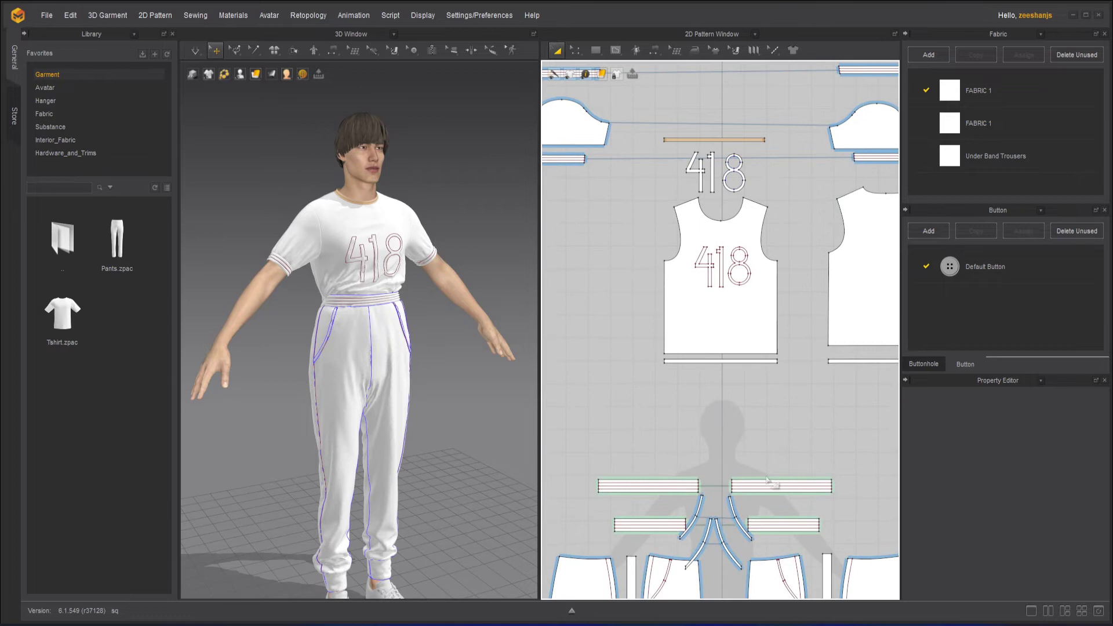
{"action": "right_click_drag", "start_coordinate": [767, 479], "coordinate": [769, 289]}
{"action": "scroll", "coordinate": [715, 259], "scroll_direction": "up", "scroll_amount": 2}
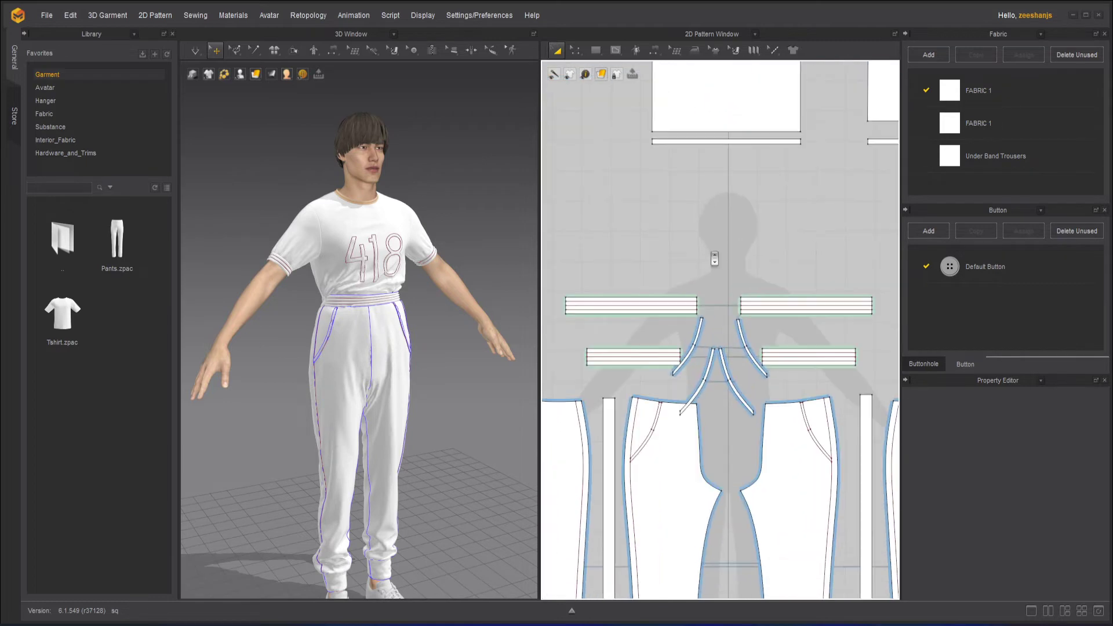
{"action": "left_click", "coordinate": [654, 314]}
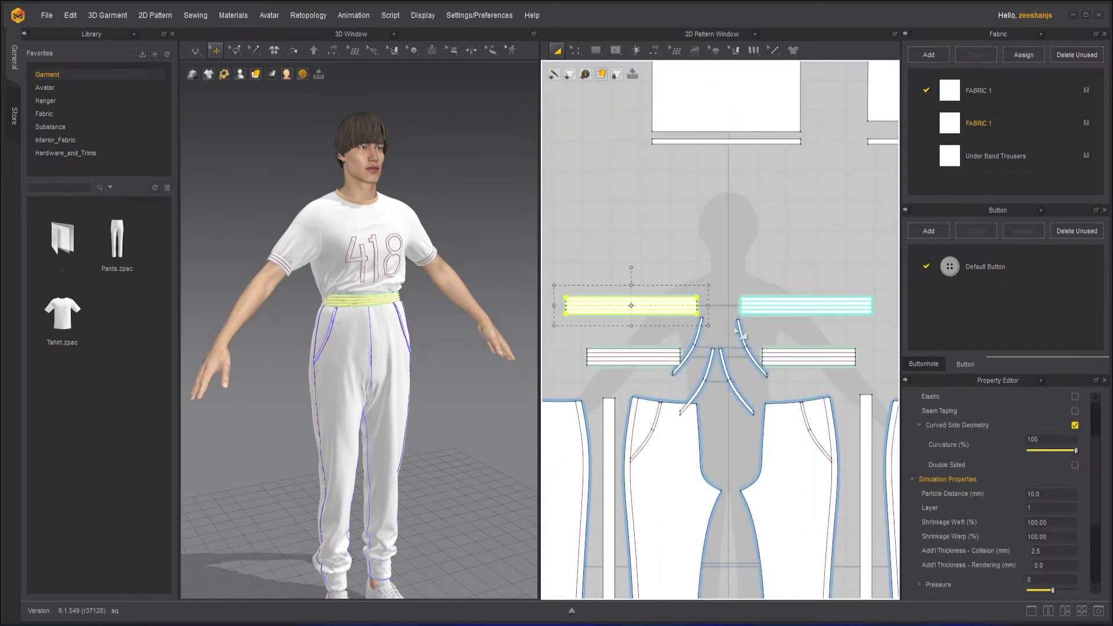
{"action": "double_click", "coordinate": [1037, 508]}
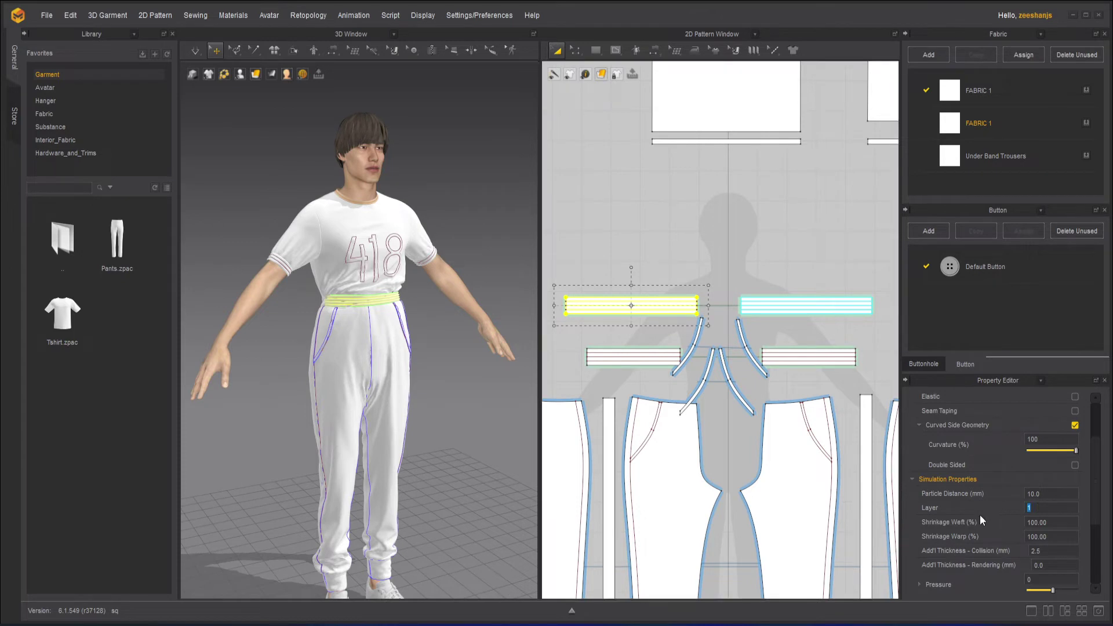
{"action": "type", "text": "2"}
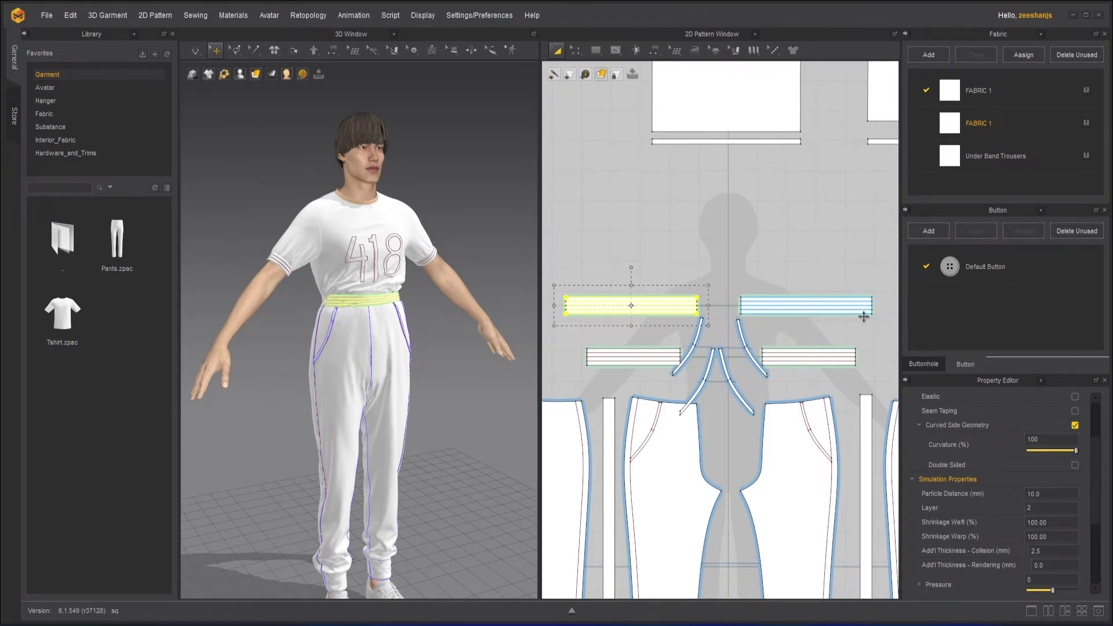
{"action": "left_click", "coordinate": [863, 316]}
{"action": "left_click", "coordinate": [1030, 509]}
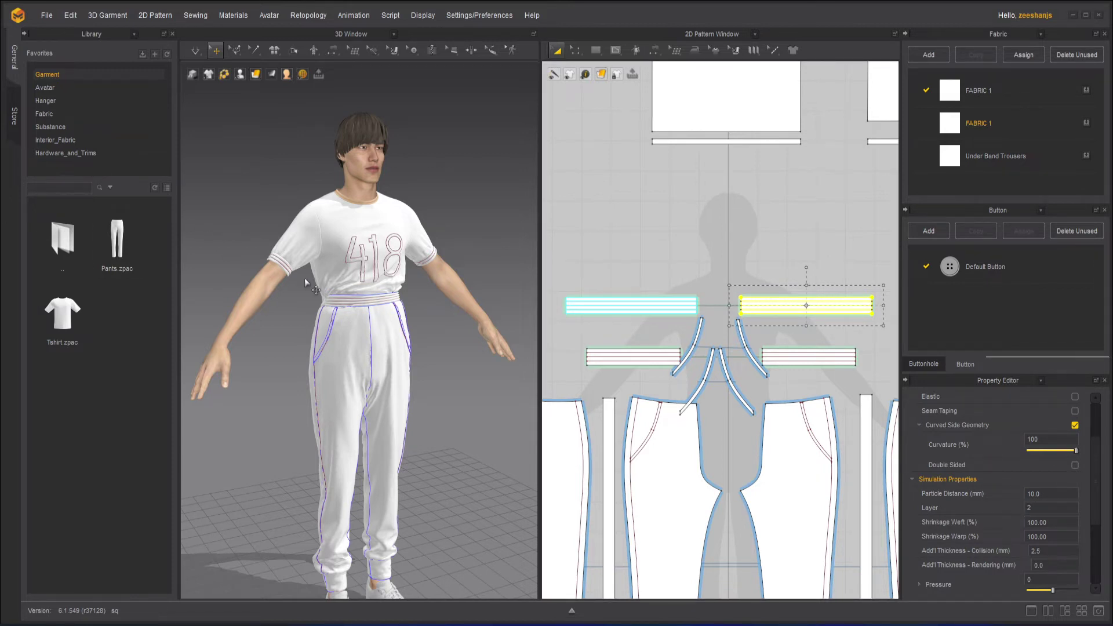
Simulate with the Fast (GPU) mode and pull the waistband outward over the T-shirt at the avatar's right hip.
{"action": "scroll", "coordinate": [305, 283], "scroll_direction": "up", "scroll_amount": 5}
{"action": "left_click", "coordinate": [197, 51]}
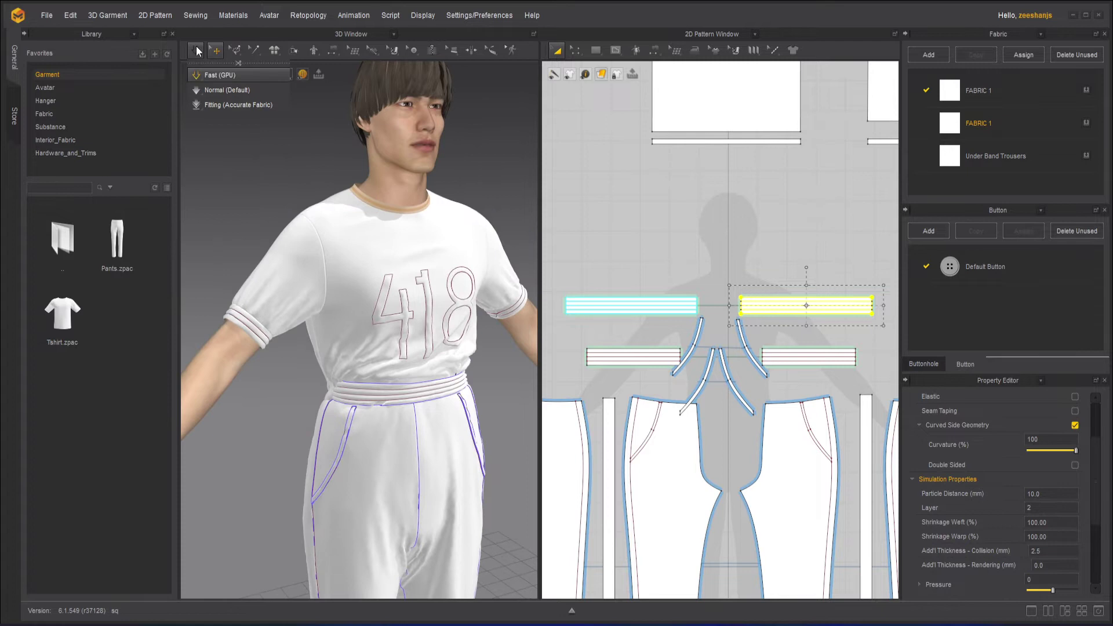
{"action": "left_click", "coordinate": [197, 51]}
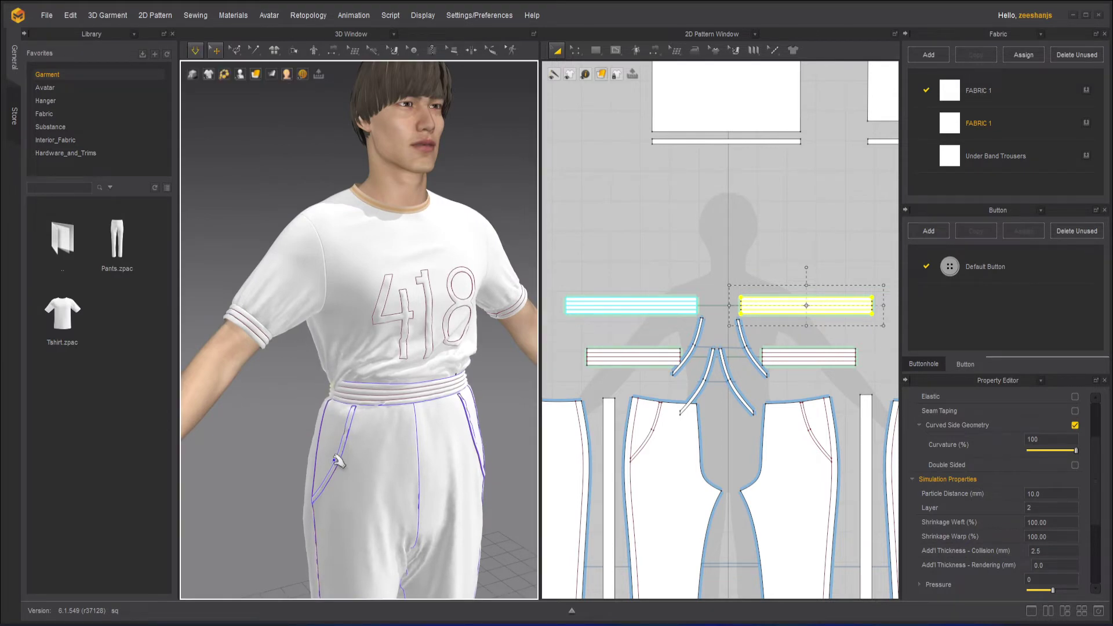
{"action": "scroll", "coordinate": [311, 404], "scroll_direction": "up", "scroll_amount": 4}
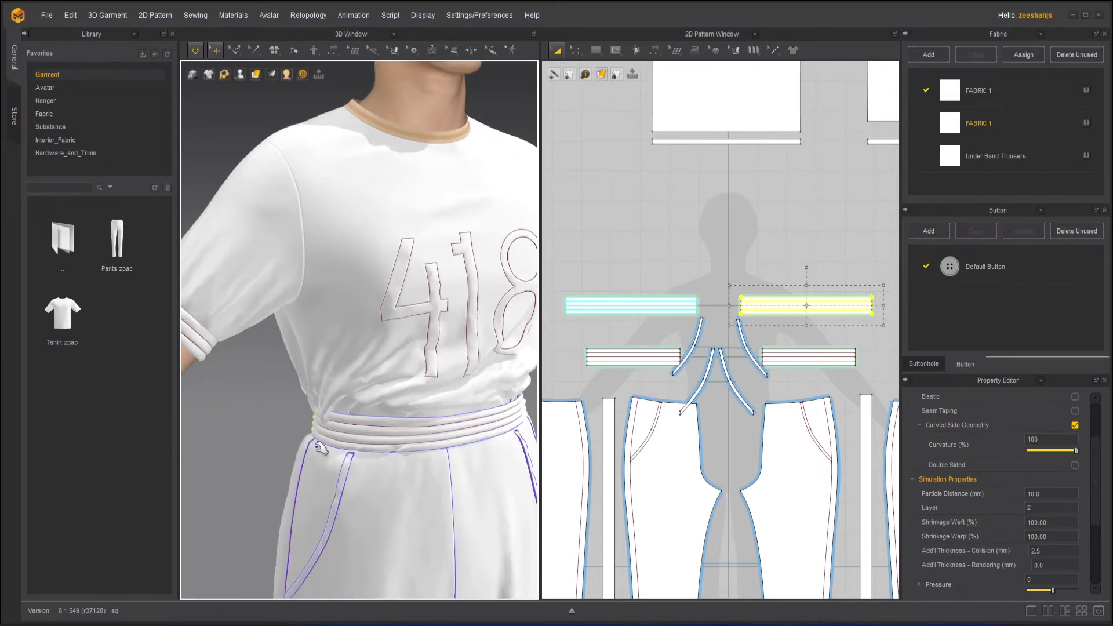
{"action": "left_click_drag", "start_coordinate": [313, 439], "coordinate": [266, 425]}
{"action": "left_click", "coordinate": [266, 426]}
{"action": "key", "text": "space"}
Pull the front and back waistband pieces outward and down over the T-shirt around the avatar's left hip.
{"action": "right_click_drag", "start_coordinate": [516, 455], "coordinate": [364, 454]}
{"action": "left_click", "coordinate": [402, 420]}
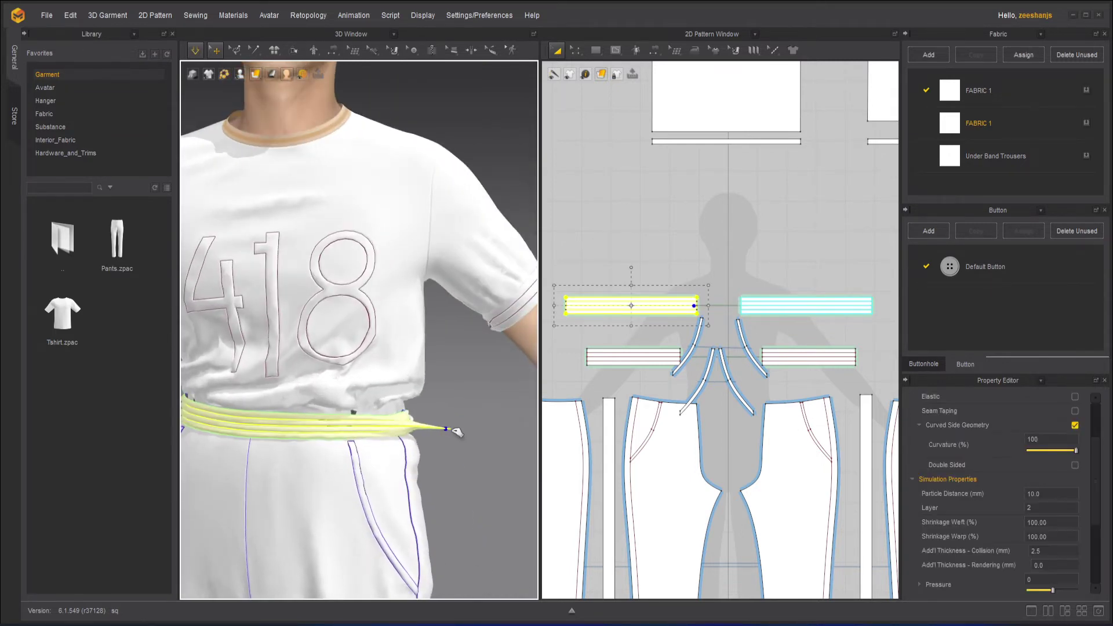
{"action": "left_click", "coordinate": [452, 433]}
{"action": "right_click_drag", "start_coordinate": [471, 445], "coordinate": [370, 442]}
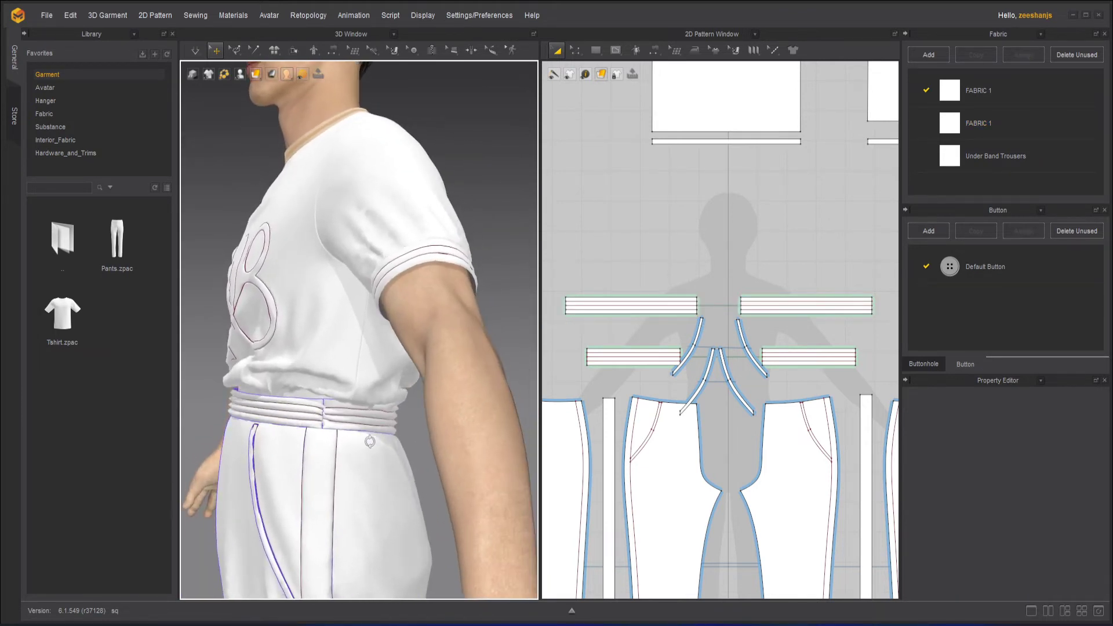
{"action": "left_click", "coordinate": [403, 422]}
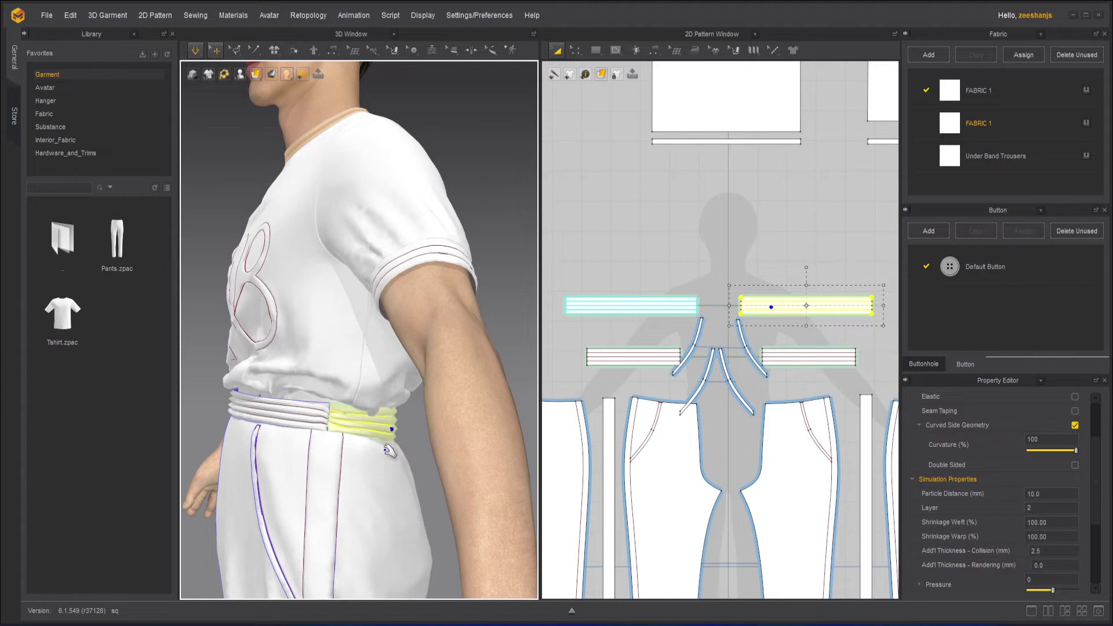
{"action": "left_click", "coordinate": [410, 436]}
{"action": "right_click_drag", "start_coordinate": [442, 447], "coordinate": [421, 428]}
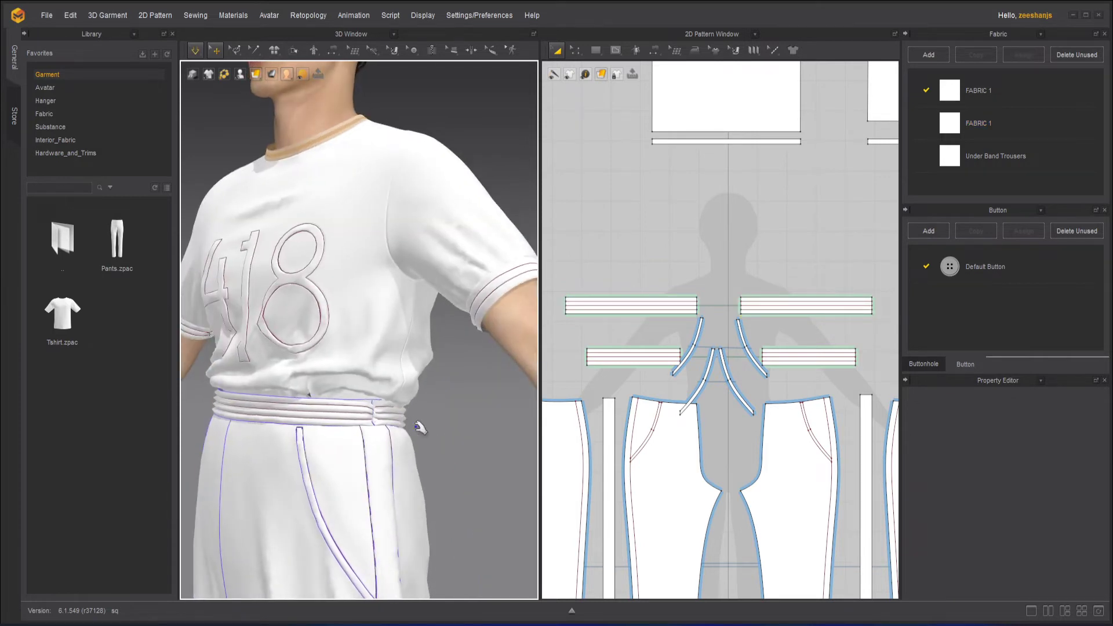
{"action": "left_click_drag", "start_coordinate": [420, 428], "coordinate": [516, 521]}
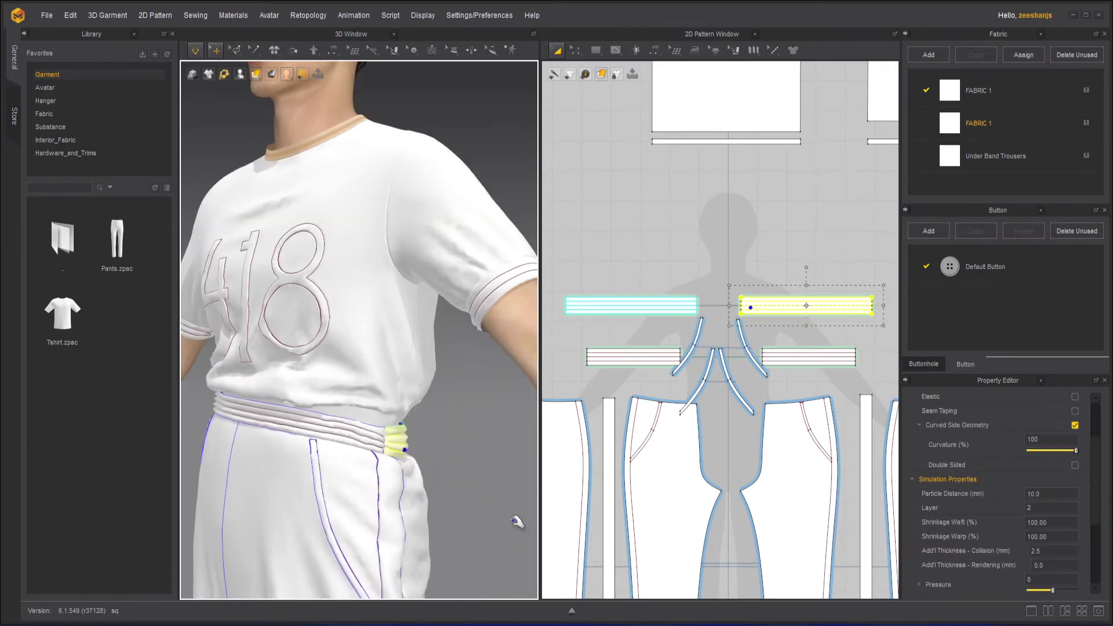
{"action": "left_click", "coordinate": [442, 434]}
Adjust the front waistband over the tucked-in T-shirt, let the garments settle and stop the simulation.
{"action": "right_click_drag", "start_coordinate": [442, 437], "coordinate": [303, 387]}
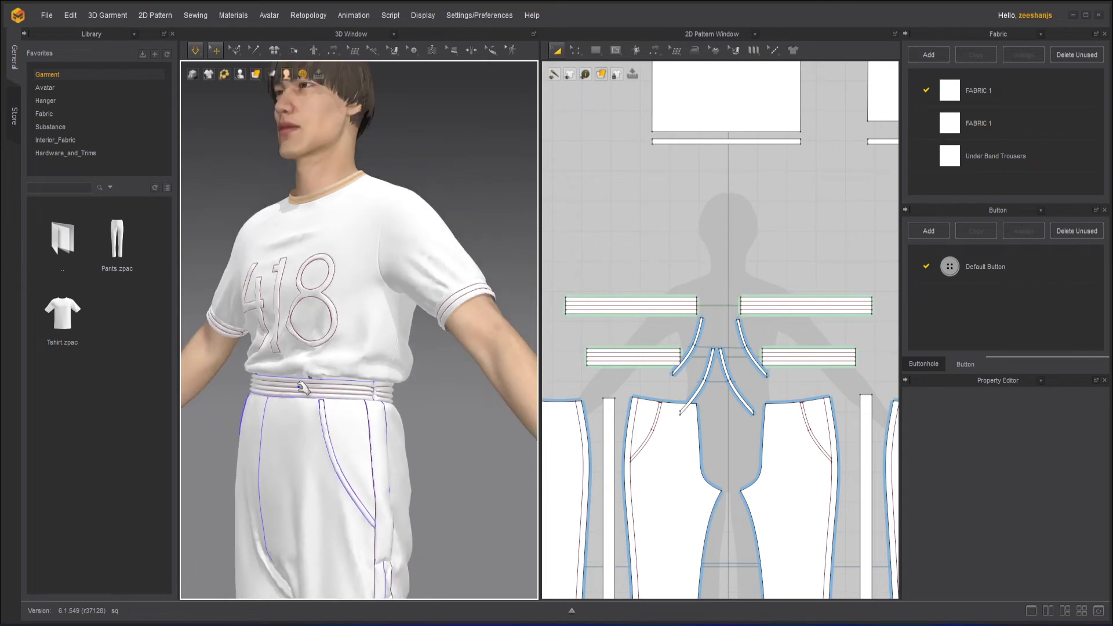
{"action": "left_click", "coordinate": [290, 383]}
{"action": "left_click", "coordinate": [434, 429]}
{"action": "right_click_drag", "start_coordinate": [435, 430], "coordinate": [467, 477]}
{"action": "middle_click_drag", "start_coordinate": [451, 397], "coordinate": [447, 215]}
{"action": "scroll", "coordinate": [444, 377], "scroll_direction": "down", "scroll_amount": 2}
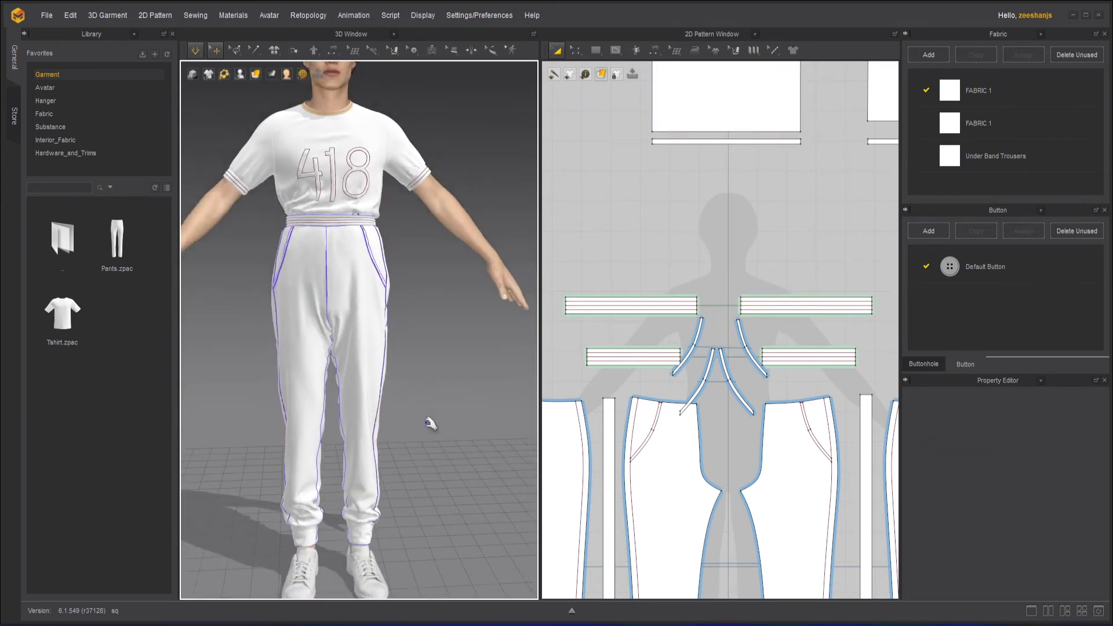
{"action": "mouse_move", "coordinate": [466, 426]}
{"action": "right_mouse_down"}
{"action": "mouse_move", "coordinate": [532, 424]}
{"action": "mouse_move", "coordinate": [439, 422]}
{"action": "mouse_move", "coordinate": [458, 429]}
{"action": "right_mouse_up"}
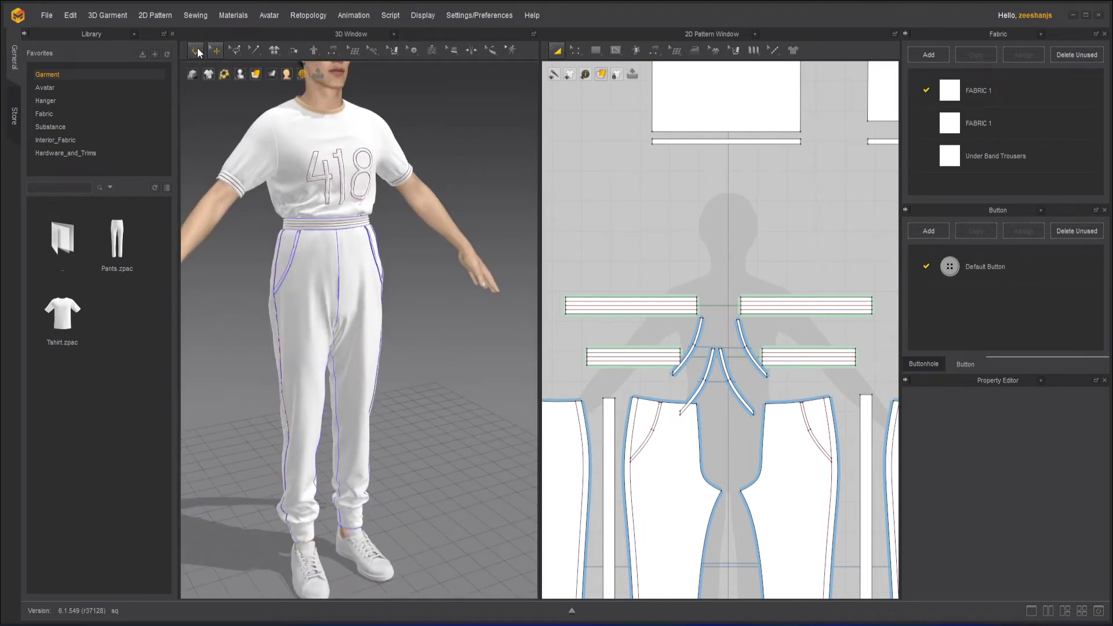
Examine the waistband and T-shirt tuck at the avatar's right hip, and check the outfit at full length.
{"action": "scroll", "coordinate": [419, 312], "scroll_direction": "up", "scroll_amount": 5}
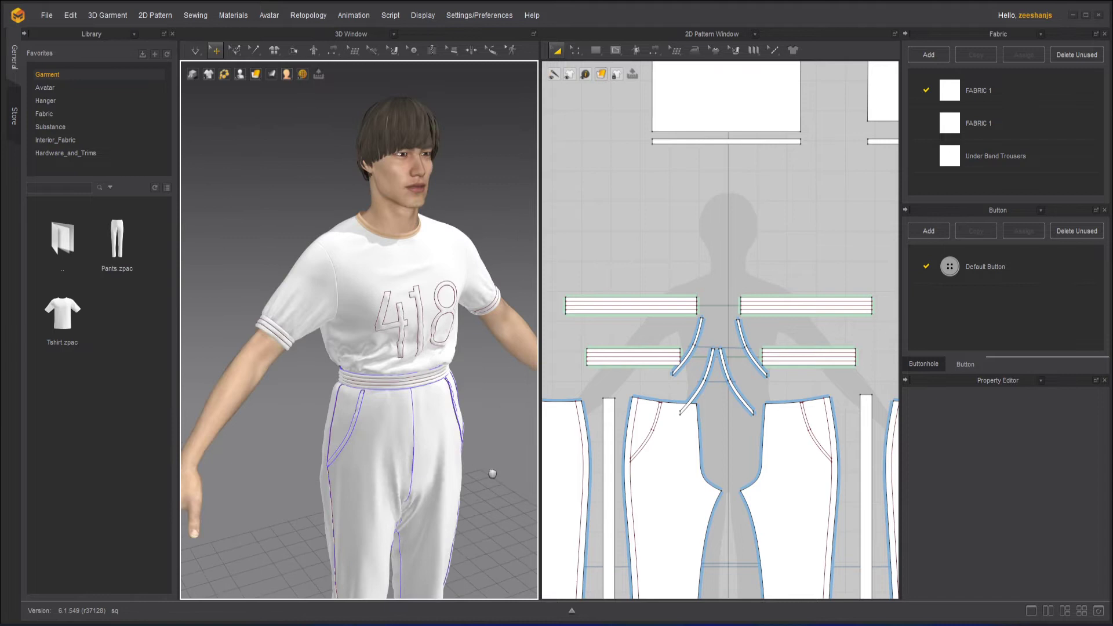
{"action": "scroll", "coordinate": [492, 463], "scroll_direction": "up", "scroll_amount": 4}
{"action": "left_click", "coordinate": [382, 469]}
{"action": "left_click", "coordinate": [252, 445]}
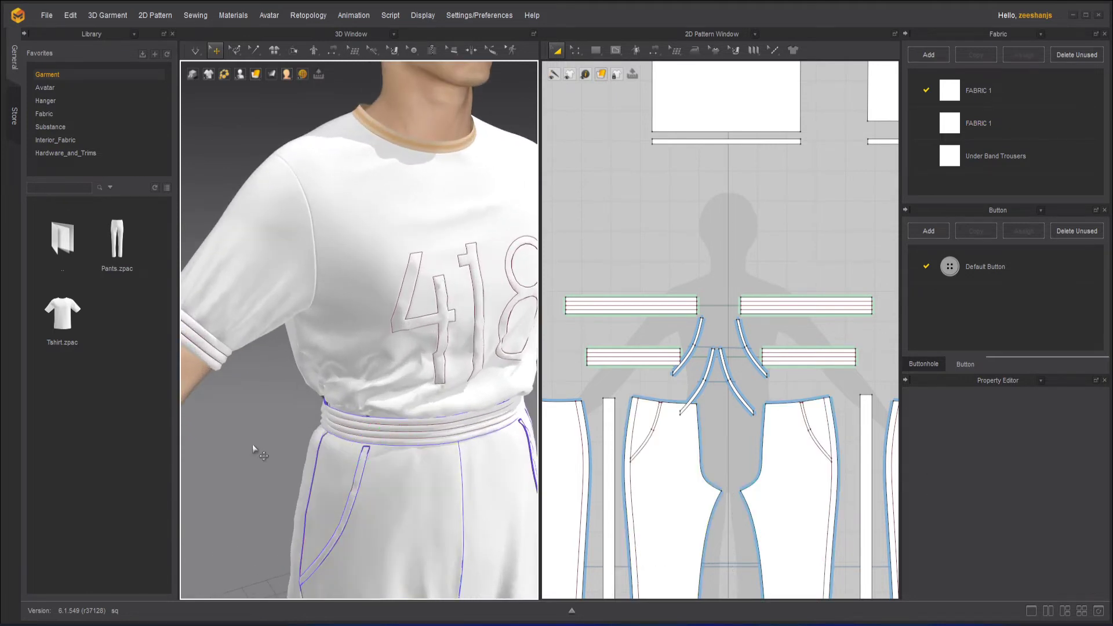
{"action": "scroll", "coordinate": [252, 444], "scroll_direction": "down", "scroll_amount": 8}
{"action": "middle_click_drag", "start_coordinate": [448, 459], "coordinate": [431, 403]}
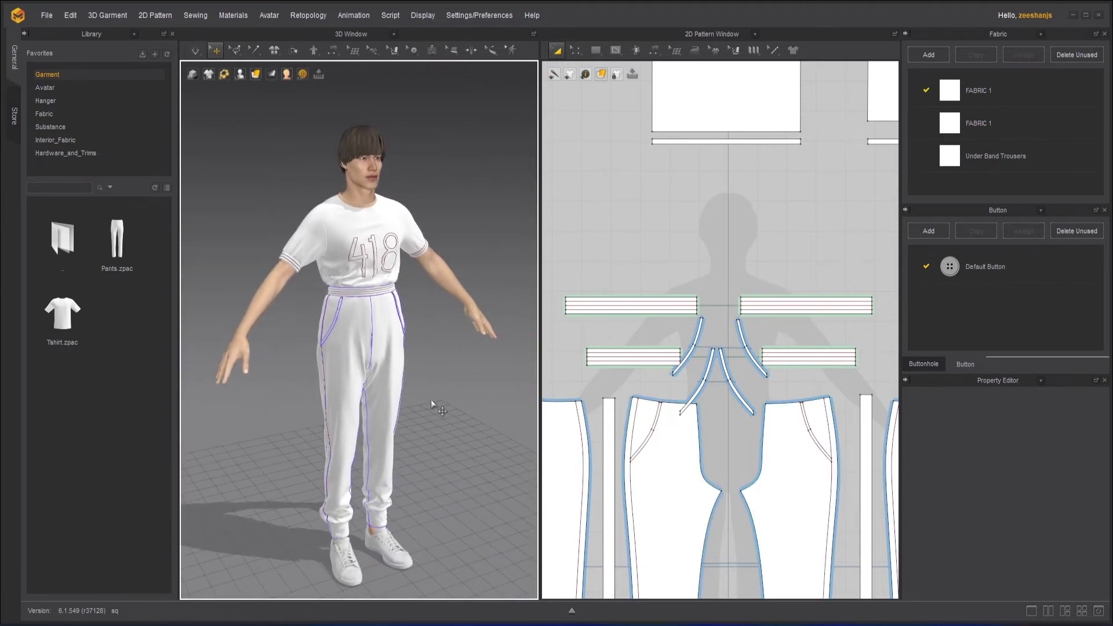
{"action": "scroll", "coordinate": [719, 221], "scroll_direction": "down", "scroll_amount": 5}
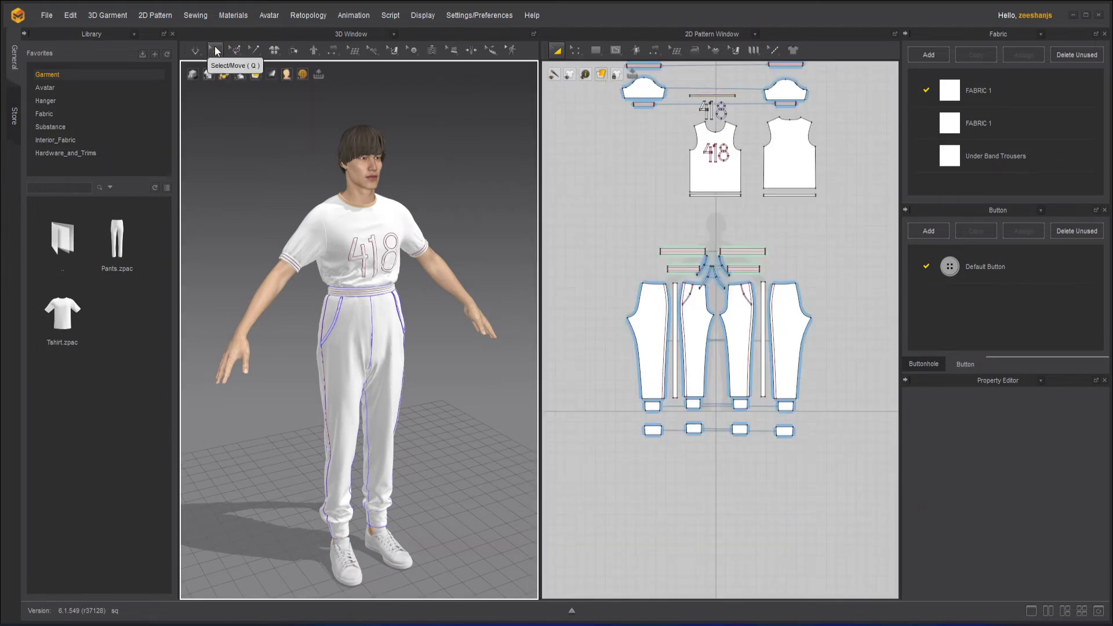
{"action": "left_click", "coordinate": [255, 50]}
Inspect the waistband and tucked-in T-shirt from the front and both sides of the avatar.
{"action": "scroll", "coordinate": [445, 387], "scroll_direction": "up", "scroll_amount": 8}
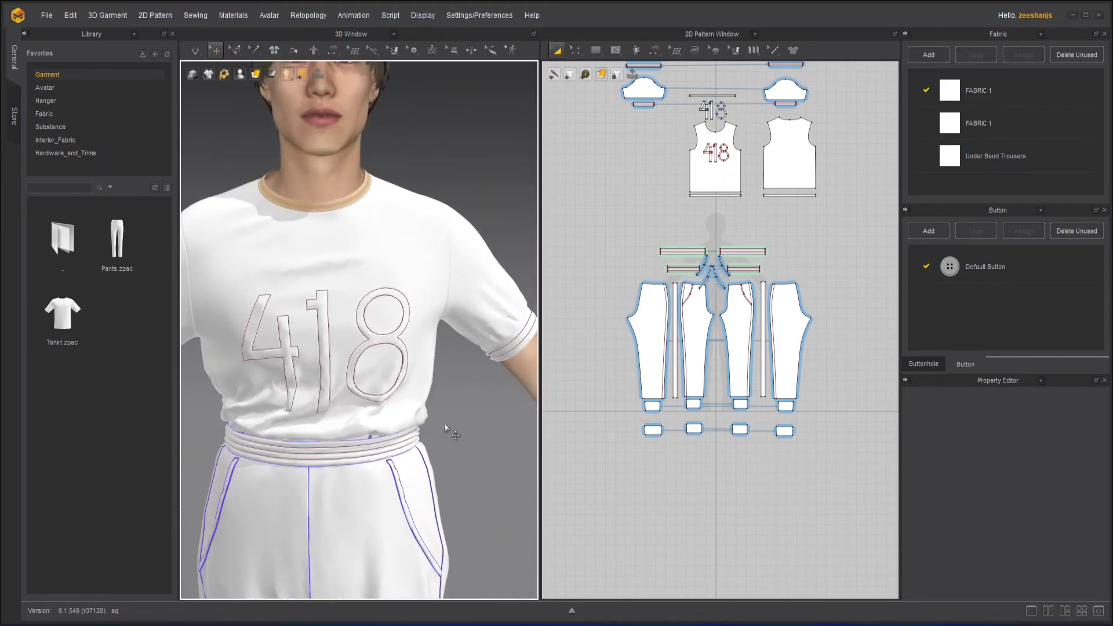
{"action": "right_click_drag", "start_coordinate": [447, 423], "coordinate": [424, 455]}
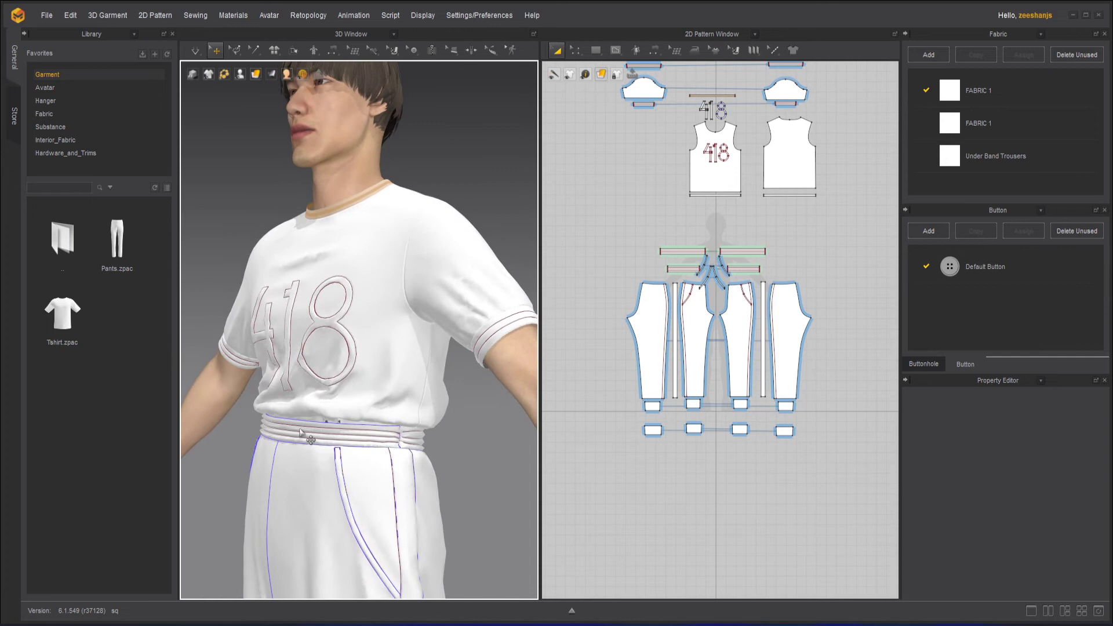
{"action": "right_click_drag", "start_coordinate": [327, 443], "coordinate": [456, 448]}
{"action": "right_click_drag", "start_coordinate": [222, 447], "coordinate": [457, 444]}
{"action": "scroll", "coordinate": [339, 374], "scroll_direction": "up", "scroll_amount": 5}
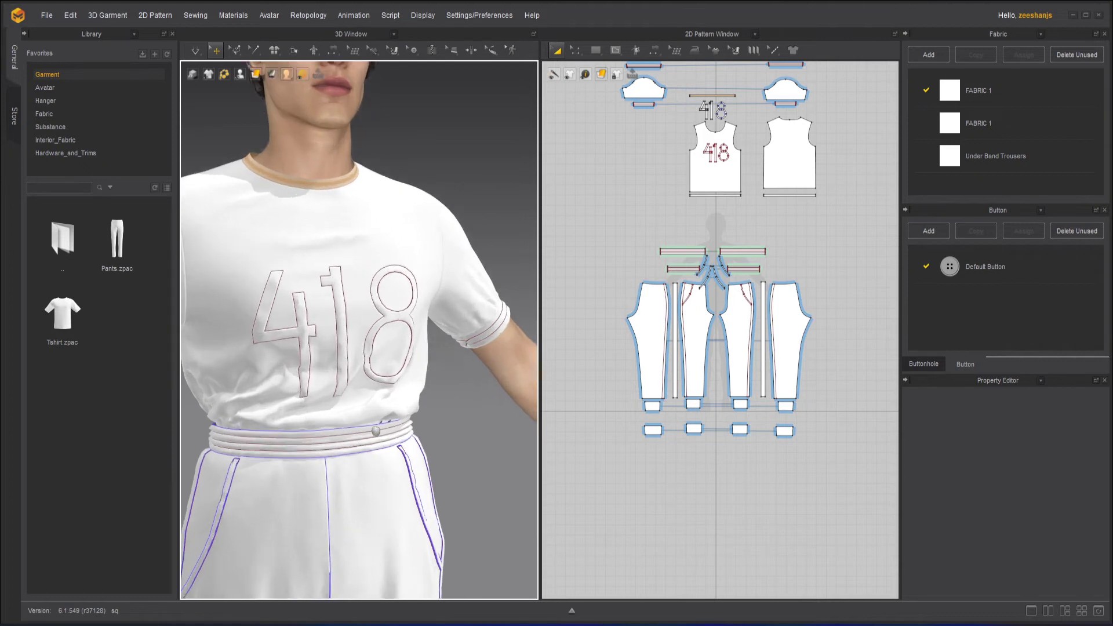
{"action": "right_click_drag", "start_coordinate": [339, 374], "coordinate": [366, 360]}
{"action": "scroll", "coordinate": [368, 369], "scroll_direction": "down", "scroll_amount": 5}
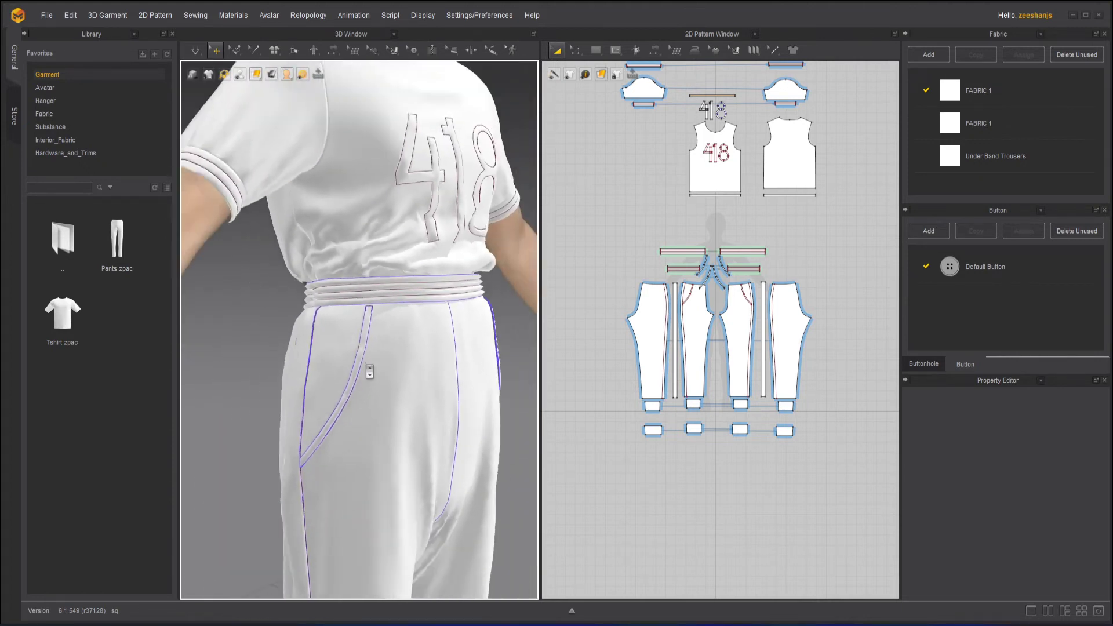
Inspect the trouser legs down to the cuffs, the waist area and the complete tucked-in outfit.
{"action": "mouse_move", "coordinate": [395, 411]}
{"action": "right_mouse_down"}
{"action": "mouse_move", "coordinate": [375, 413]}
{"action": "mouse_move", "coordinate": [406, 420]}
{"action": "right_mouse_up"}
{"action": "middle_click_drag", "start_coordinate": [406, 420], "coordinate": [366, 226]}
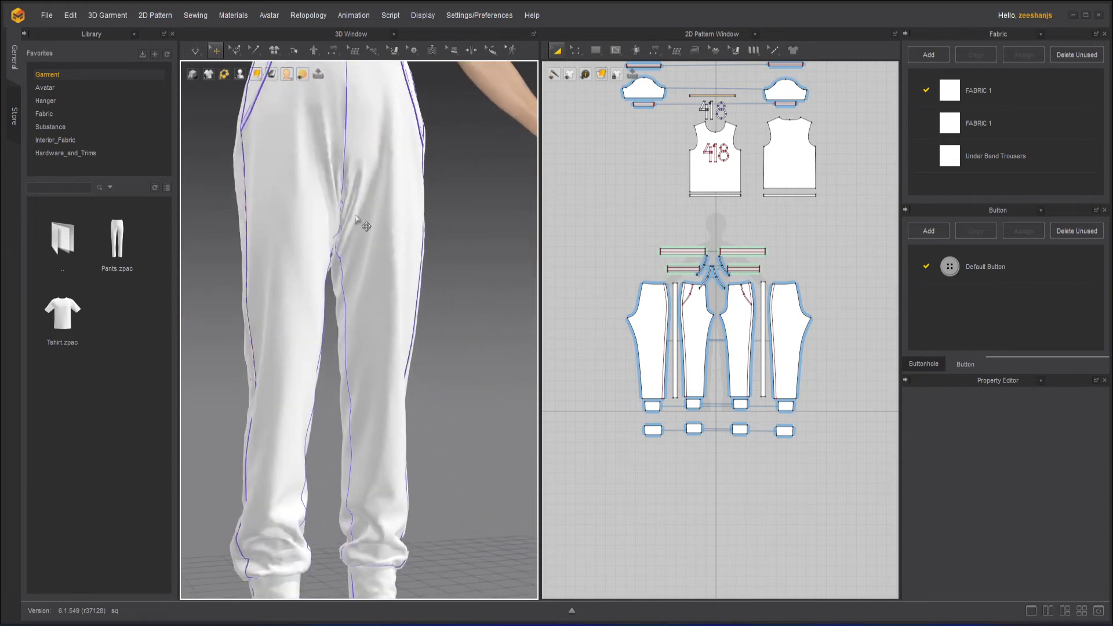
{"action": "scroll", "coordinate": [368, 299], "scroll_direction": "down", "scroll_amount": 4}
{"action": "right_click_drag", "start_coordinate": [384, 417], "coordinate": [376, 377]}
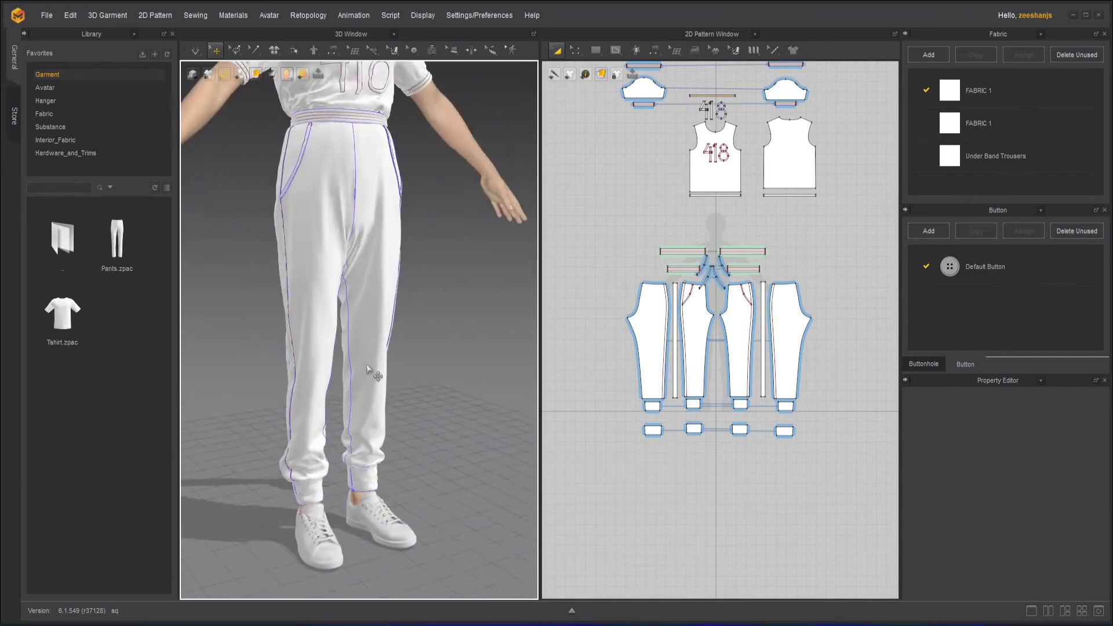
{"action": "middle_click_drag", "start_coordinate": [374, 375], "coordinate": [398, 489]}
{"action": "right_click_drag", "start_coordinate": [394, 360], "coordinate": [401, 385]}
{"action": "scroll", "coordinate": [398, 381], "scroll_direction": "up", "scroll_amount": 2}
{"action": "scroll", "coordinate": [398, 381], "scroll_direction": "up", "scroll_amount": 2}
{"action": "scroll", "coordinate": [418, 400], "scroll_direction": "down", "scroll_amount": 4}
{"action": "scroll", "coordinate": [392, 435], "scroll_direction": "down", "scroll_amount": 2}
{"action": "scroll", "coordinate": [401, 385], "scroll_direction": "up", "scroll_amount": 2}
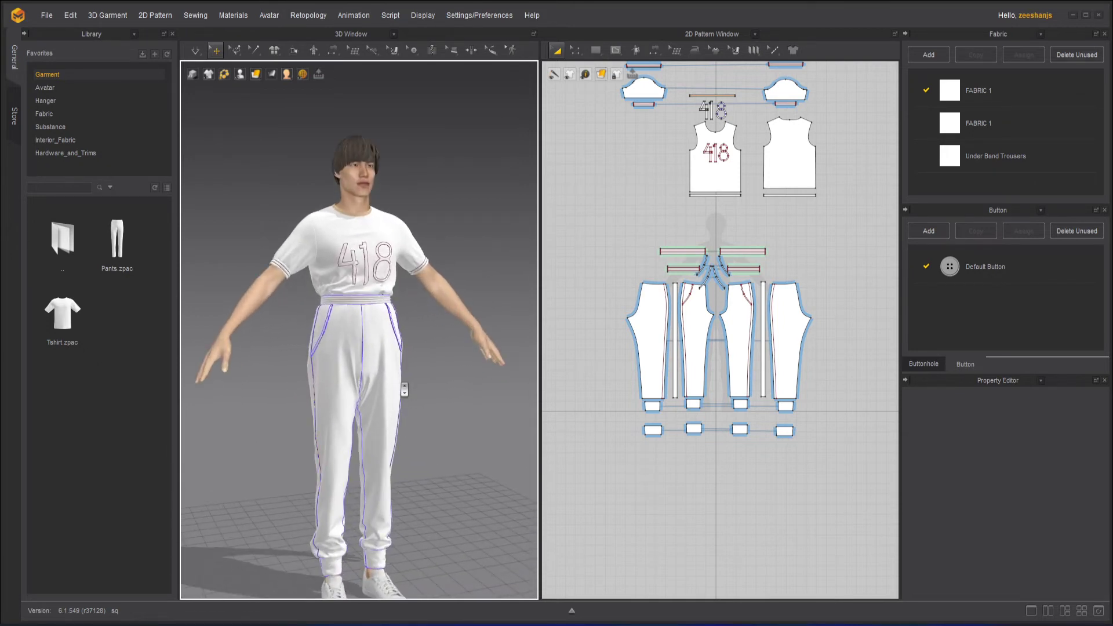
{"action": "scroll", "coordinate": [382, 314], "scroll_direction": "up", "scroll_amount": 4}
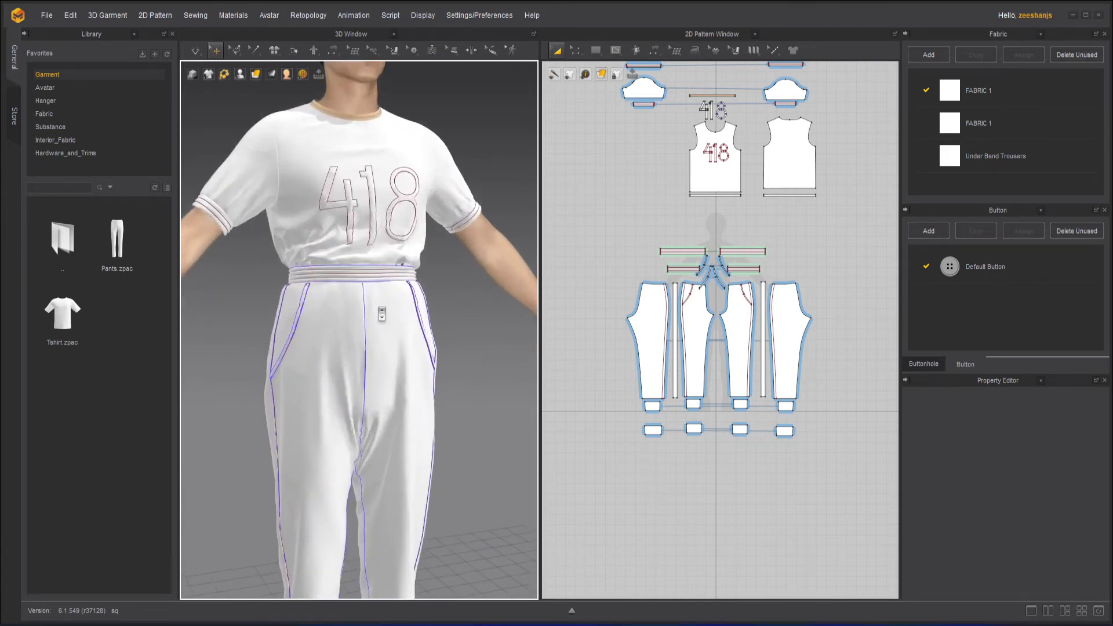
{"action": "scroll", "coordinate": [382, 313], "scroll_direction": "up", "scroll_amount": 2}
{"action": "middle_click_drag", "start_coordinate": [403, 301], "coordinate": [442, 375]}
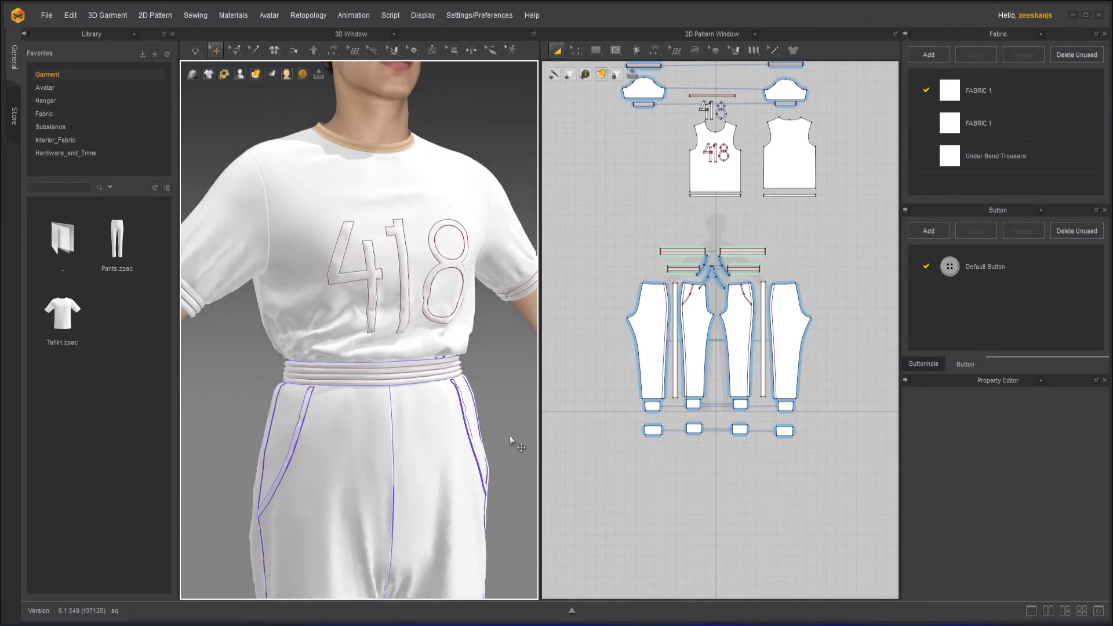
{"action": "scroll", "coordinate": [492, 423], "scroll_direction": "down", "scroll_amount": 5}
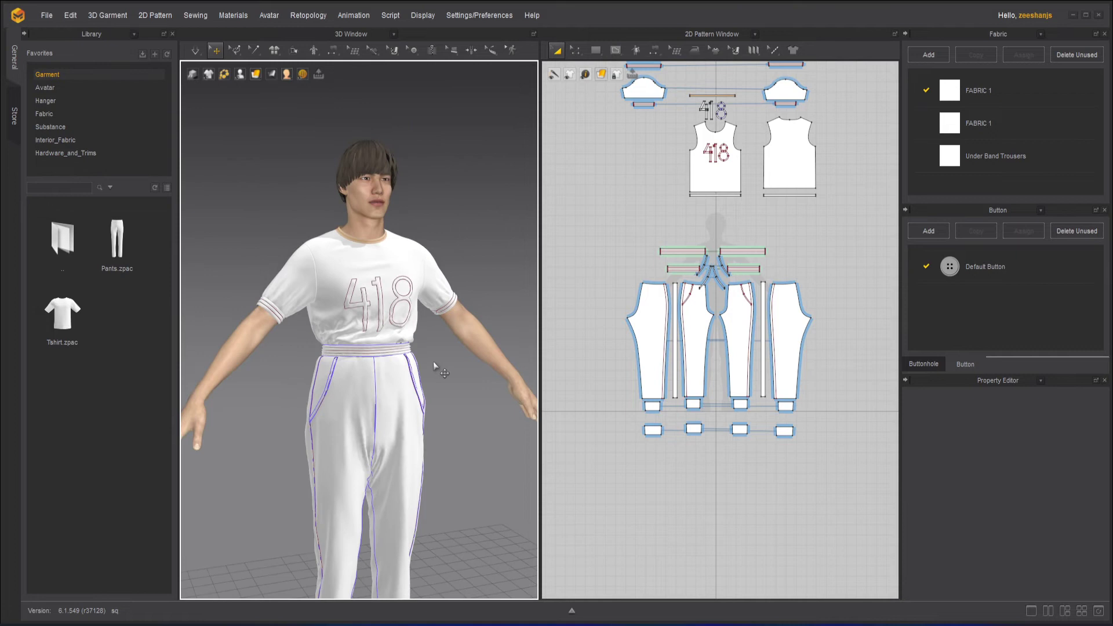
{"action": "scroll", "coordinate": [607, 302], "scroll_direction": "up", "scroll_amount": 2}
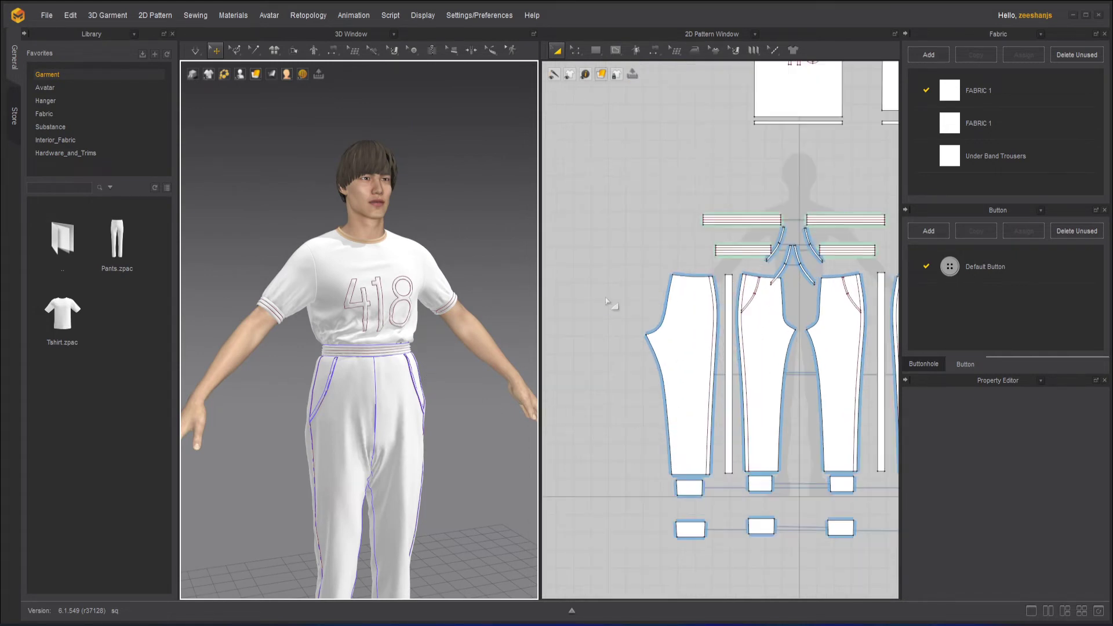
Set the simulation layer of all trouser patterns, including bands and cuffs, to 0.
{"action": "scroll", "coordinate": [631, 246], "scroll_direction": "down", "scroll_amount": 2}
{"action": "left_click_drag", "start_coordinate": [574, 207], "coordinate": [823, 429]}
{"action": "left_click", "coordinate": [1066, 535]}
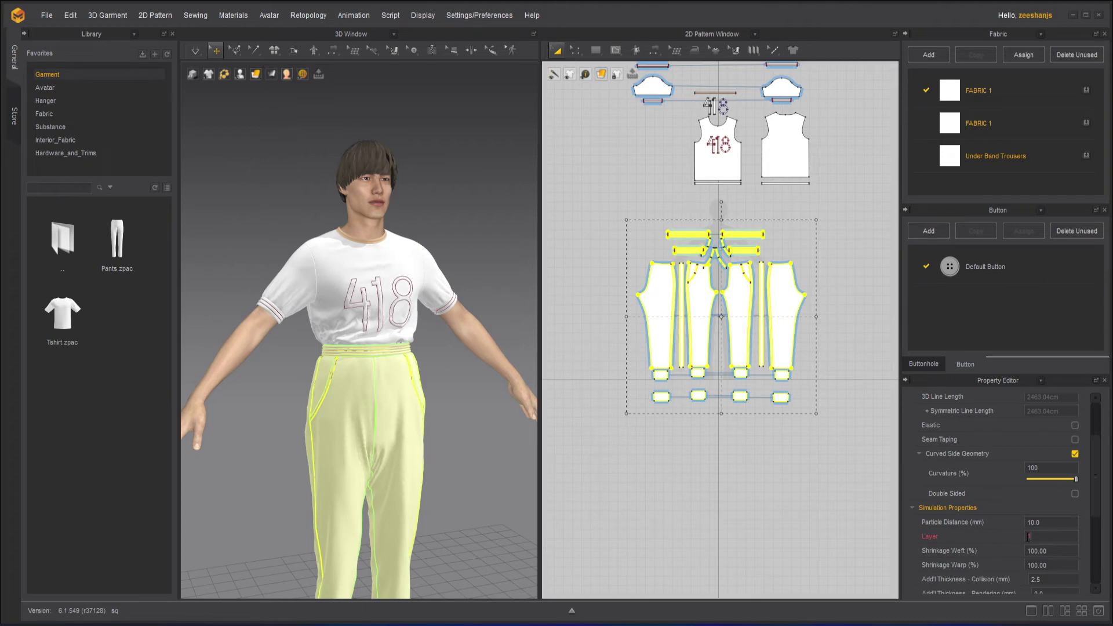
{"action": "type", "text": "0"}
{"action": "key", "text": "Return"}
Set the simulation layer of the two upper waistband patterns to 1.
{"action": "scroll", "coordinate": [681, 244], "scroll_direction": "up", "scroll_amount": 5}
{"action": "left_click", "coordinate": [721, 174]}
{"action": "left_click", "coordinate": [724, 238]}
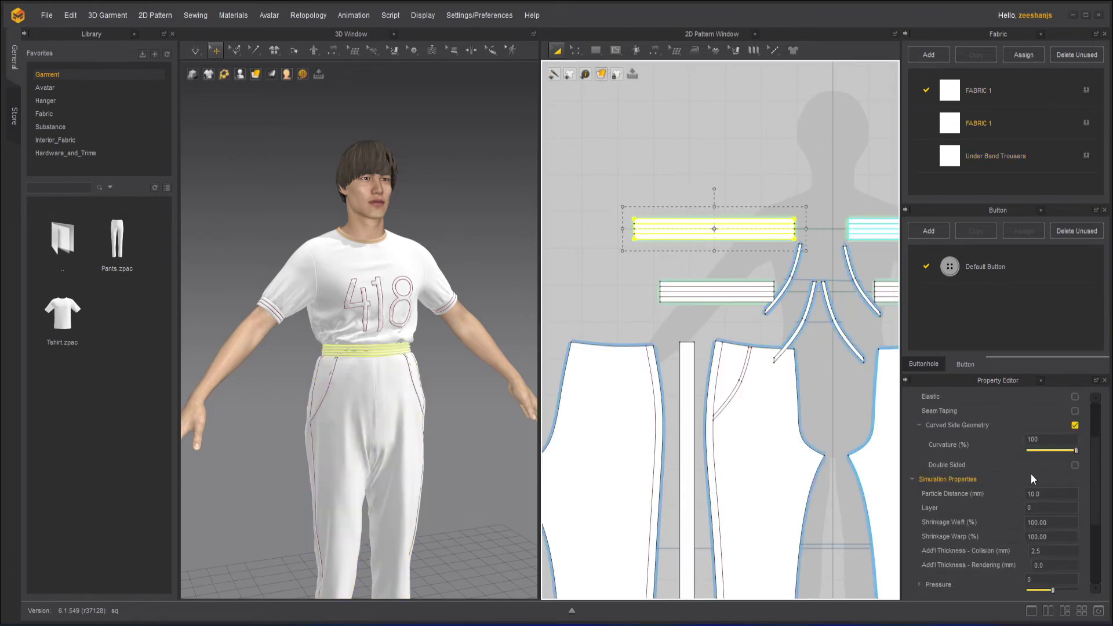
{"action": "left_click", "coordinate": [1043, 509]}
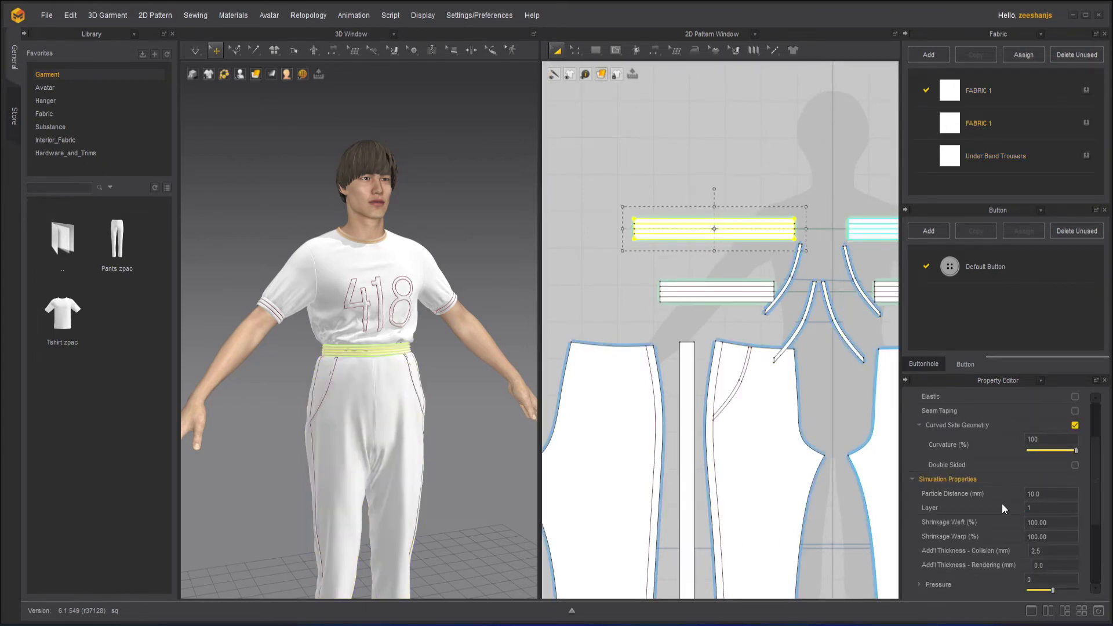
{"action": "middle_click_drag", "start_coordinate": [833, 390], "coordinate": [670, 450]}
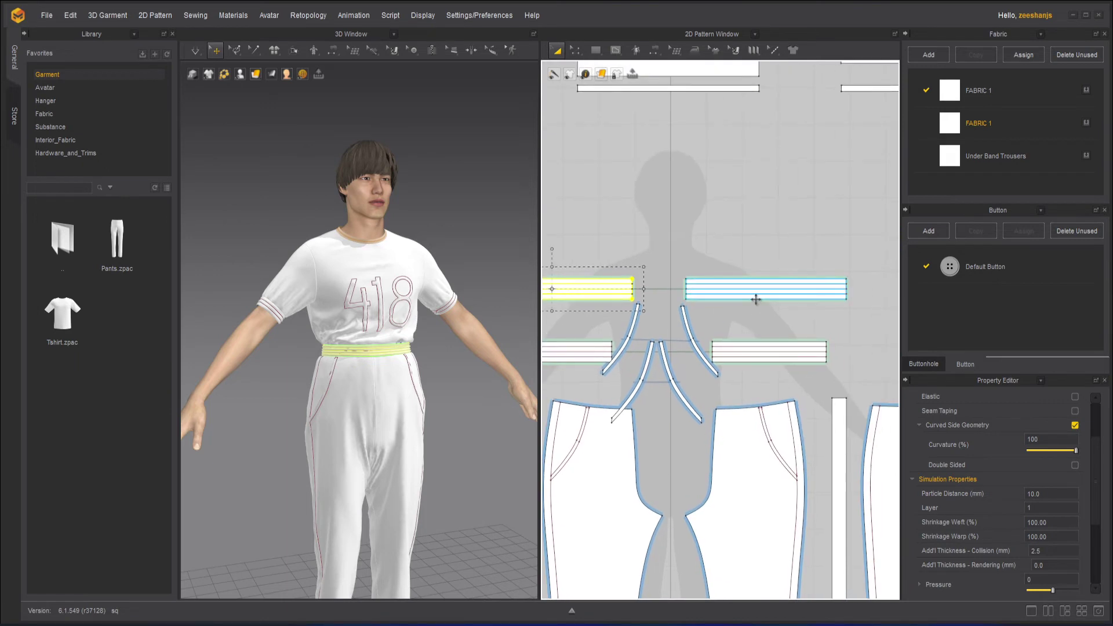
{"action": "left_click", "coordinate": [756, 299]}
{"action": "left_click", "coordinate": [1041, 508]}
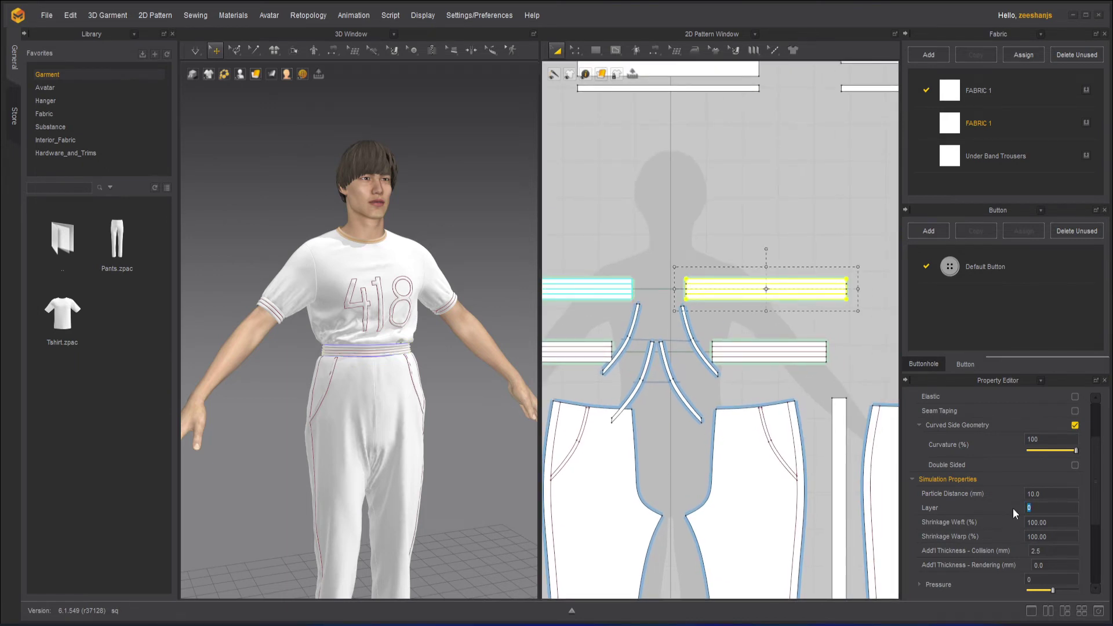
Set the simulation layer of all T-shirt patterns, including sleeves, bands and the 418 numbers, to 2.
{"action": "scroll", "coordinate": [685, 216], "scroll_direction": "down", "scroll_amount": 5}
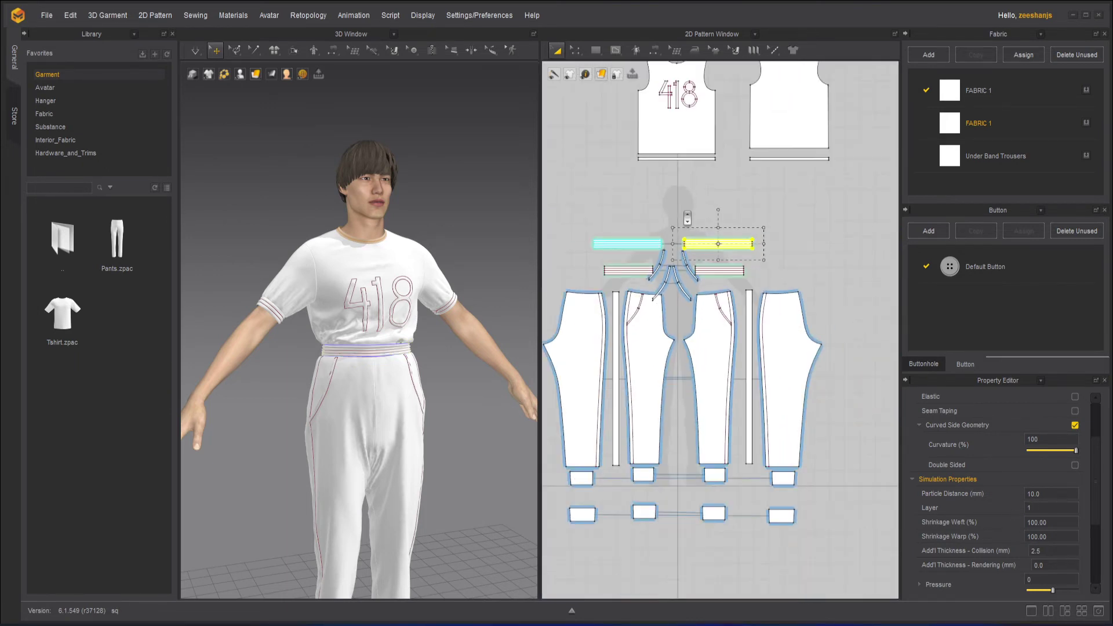
{"action": "left_click_drag", "start_coordinate": [580, 151], "coordinate": [606, 168]}
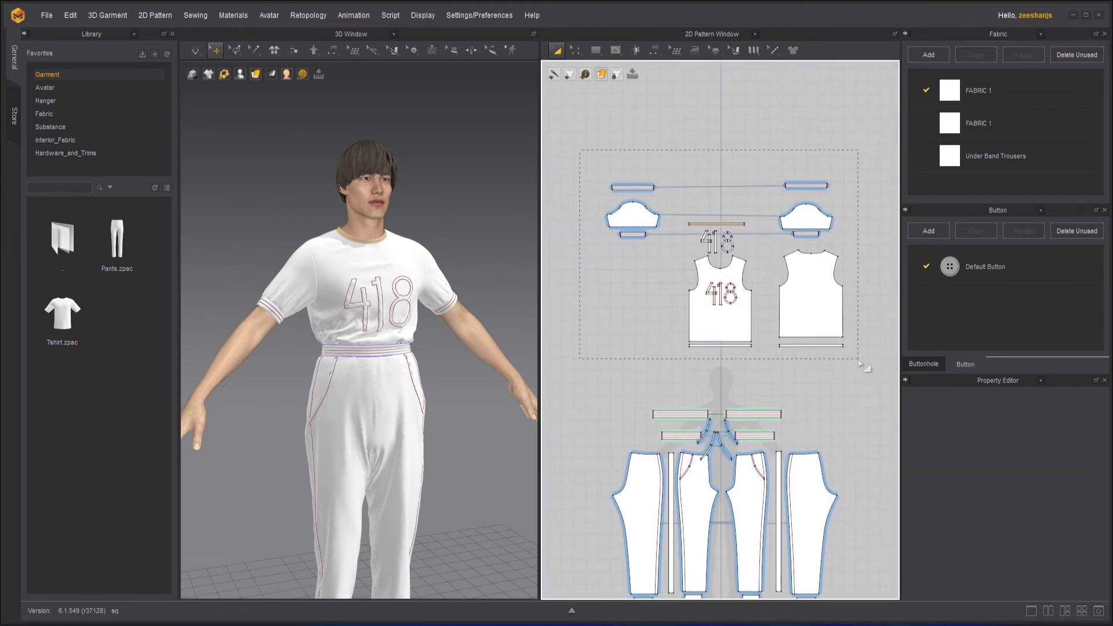
{"action": "left_click_drag", "start_coordinate": [860, 363], "coordinate": [860, 363]}
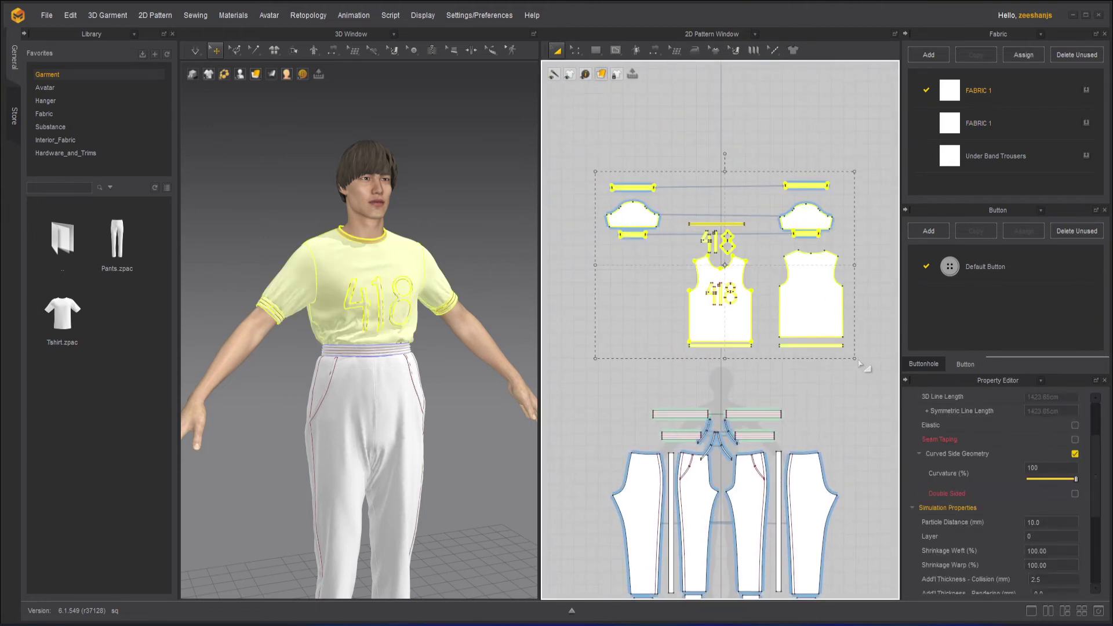
{"action": "left_click", "coordinate": [1025, 538]}
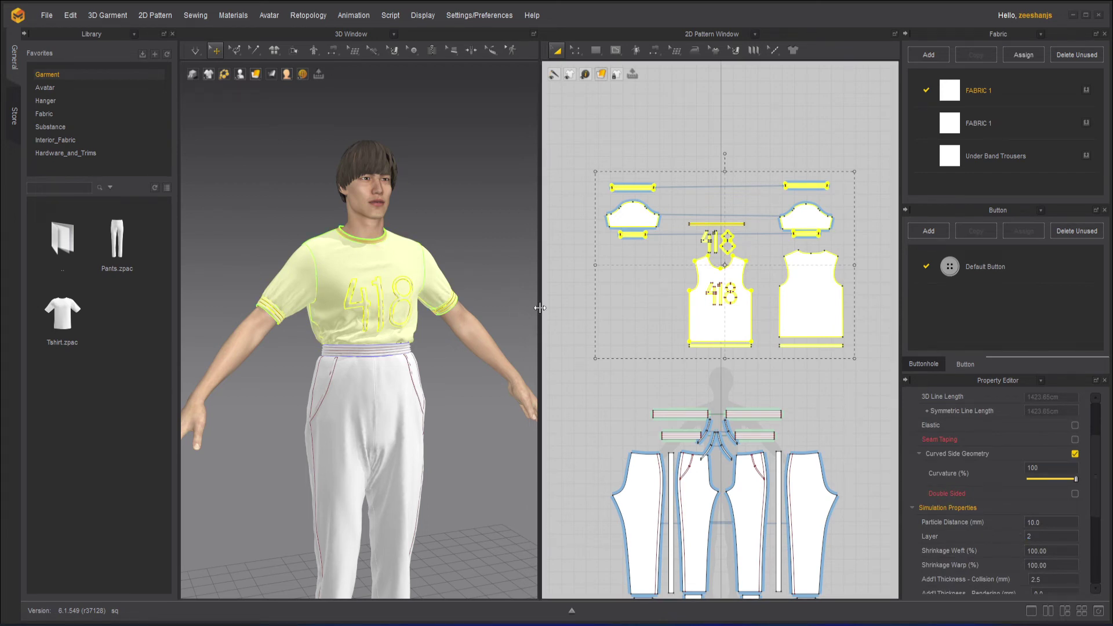
{"action": "left_click", "coordinate": [563, 316]}
Start the simulation and pull the front of the T-shirt hem outward over the trousers on both sides.
{"action": "left_click", "coordinate": [196, 51]}
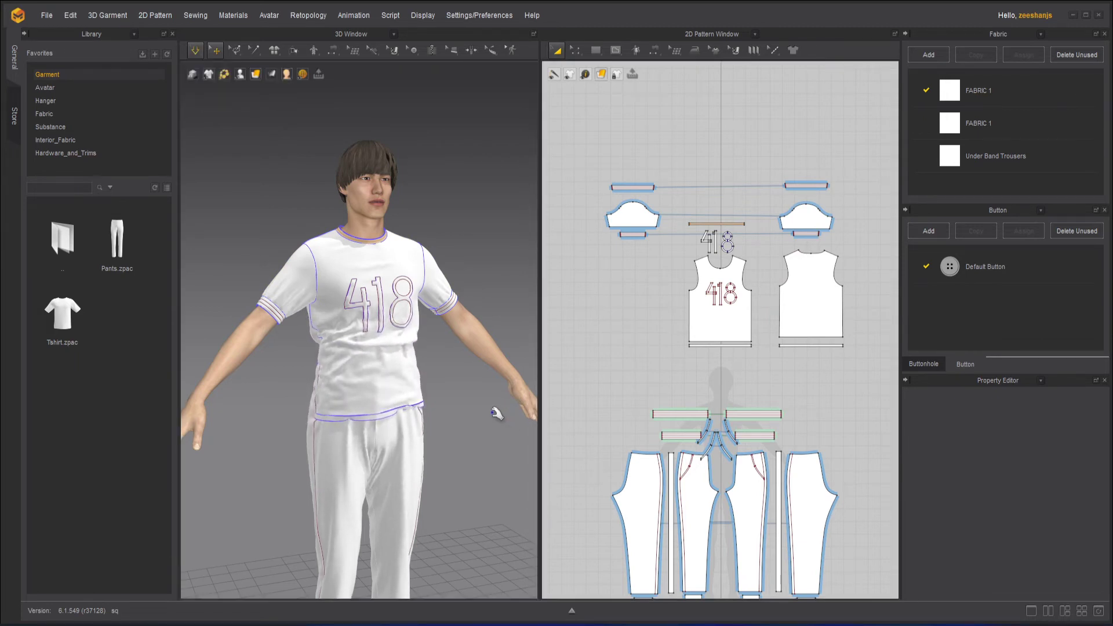
{"action": "left_click_drag", "start_coordinate": [323, 415], "coordinate": [229, 452]}
{"action": "left_click_drag", "start_coordinate": [429, 413], "coordinate": [543, 448]}
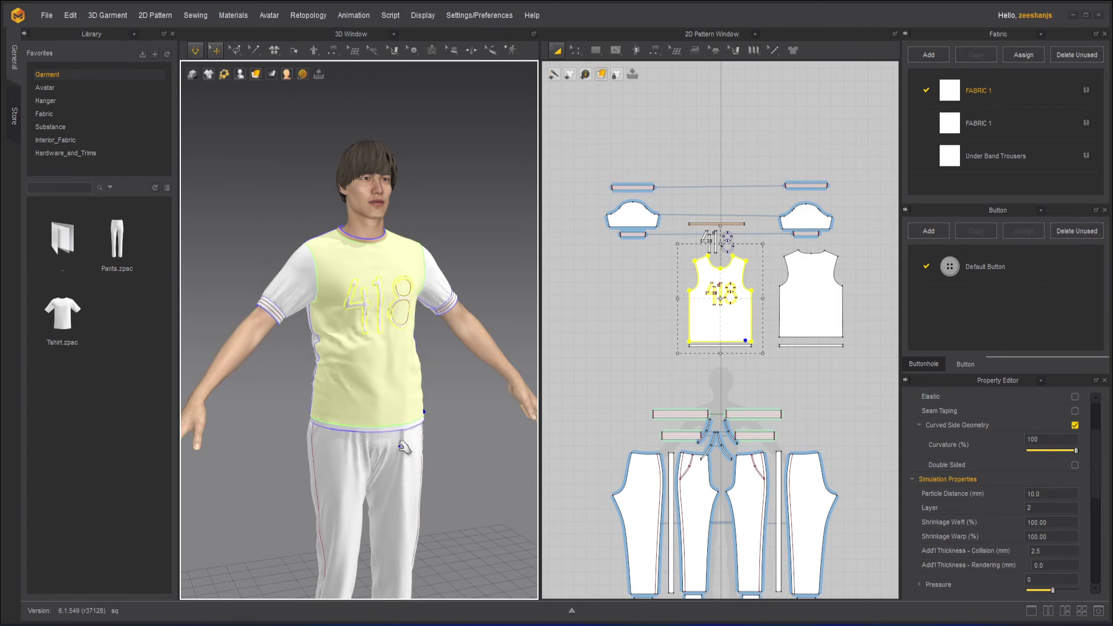
Pull the back of the T-shirt down and out over the trousers while simulating, and check it from behind.
{"action": "right_click_drag", "start_coordinate": [504, 444], "coordinate": [483, 407]}
{"action": "key", "text": "space"}
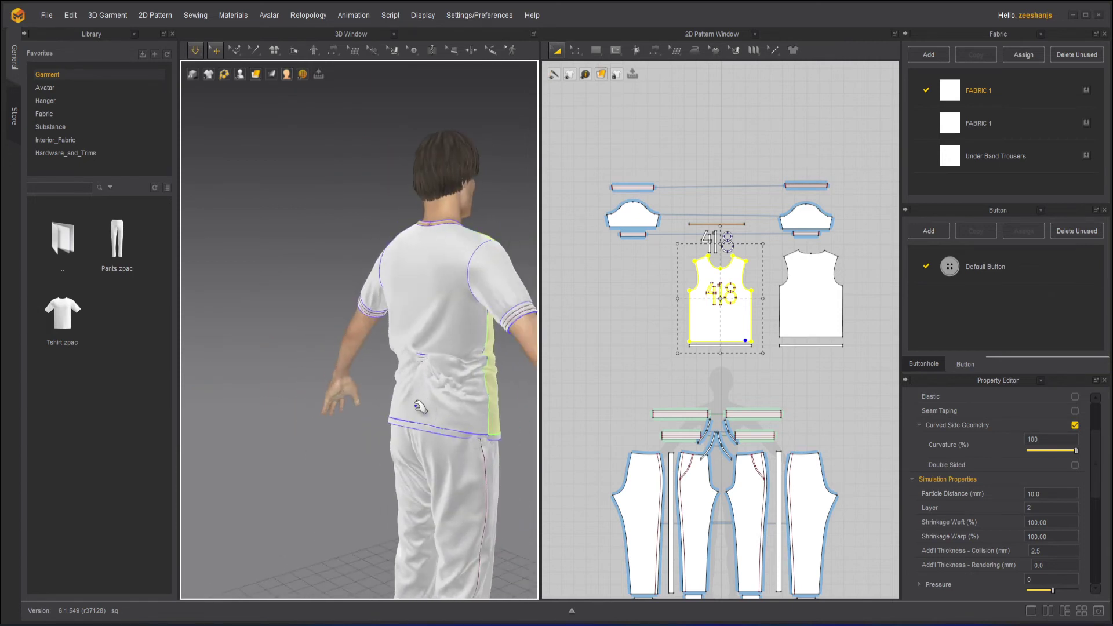
{"action": "left_click_drag", "start_coordinate": [422, 407], "coordinate": [342, 483]}
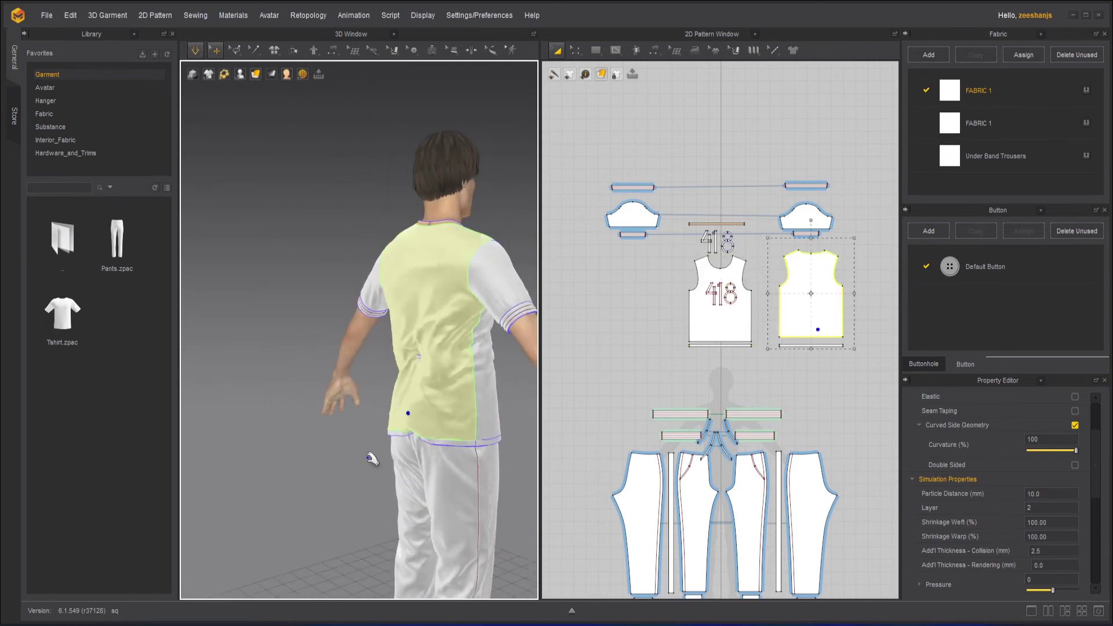
{"action": "right_click_drag", "start_coordinate": [388, 468], "coordinate": [470, 413]}
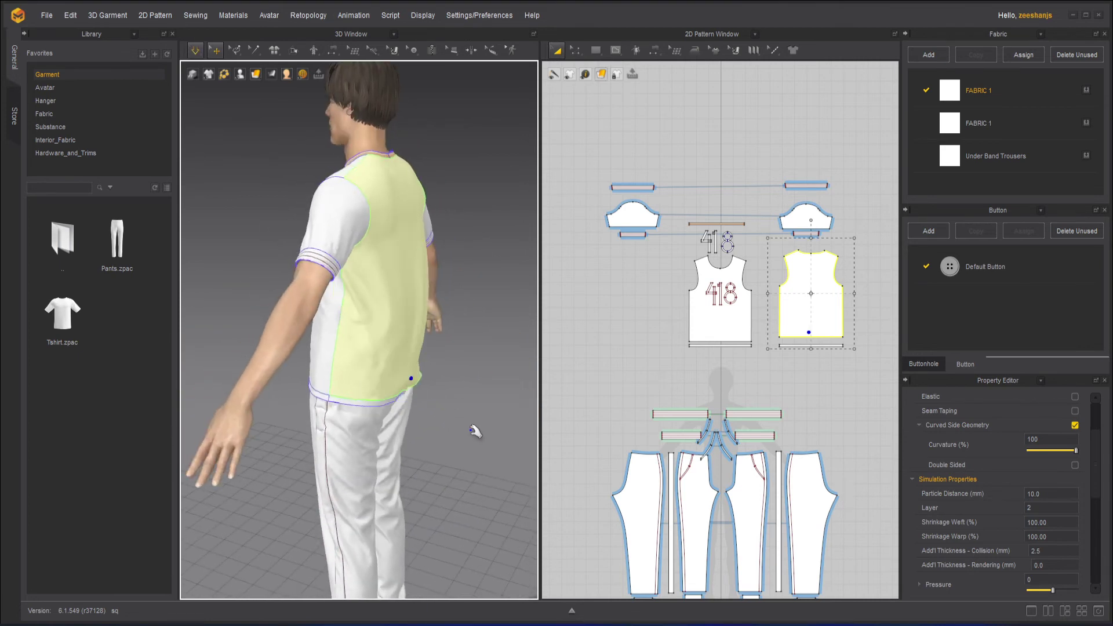
{"action": "right_click_drag", "start_coordinate": [449, 415], "coordinate": [392, 384]}
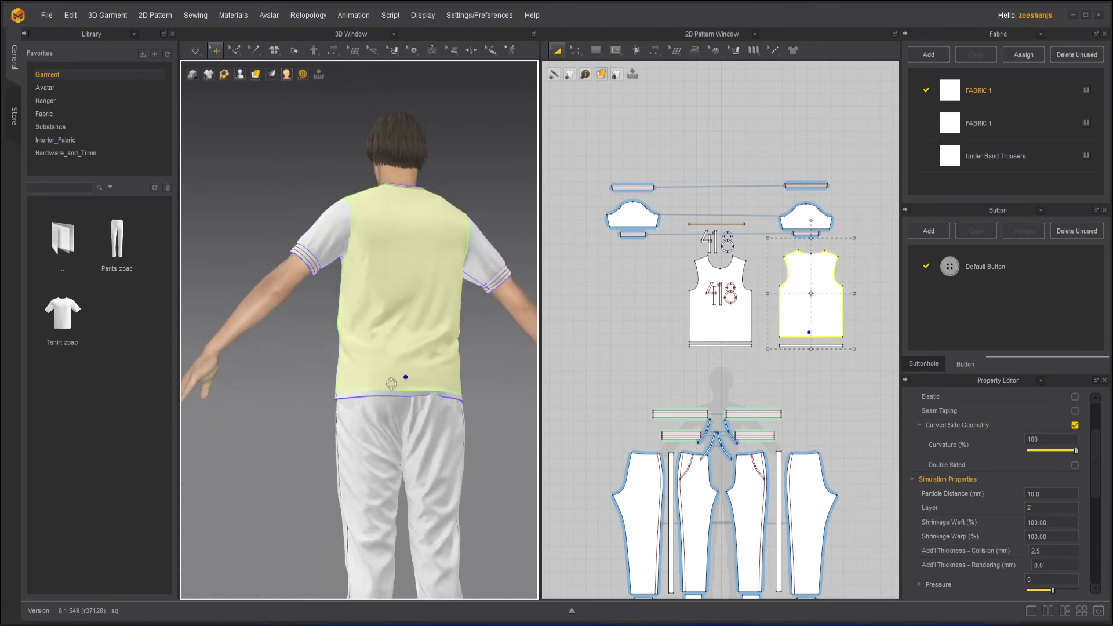
Straighten both corners of the T-shirt's back hem over the trousers during simulation.
{"action": "left_click", "coordinate": [453, 397]}
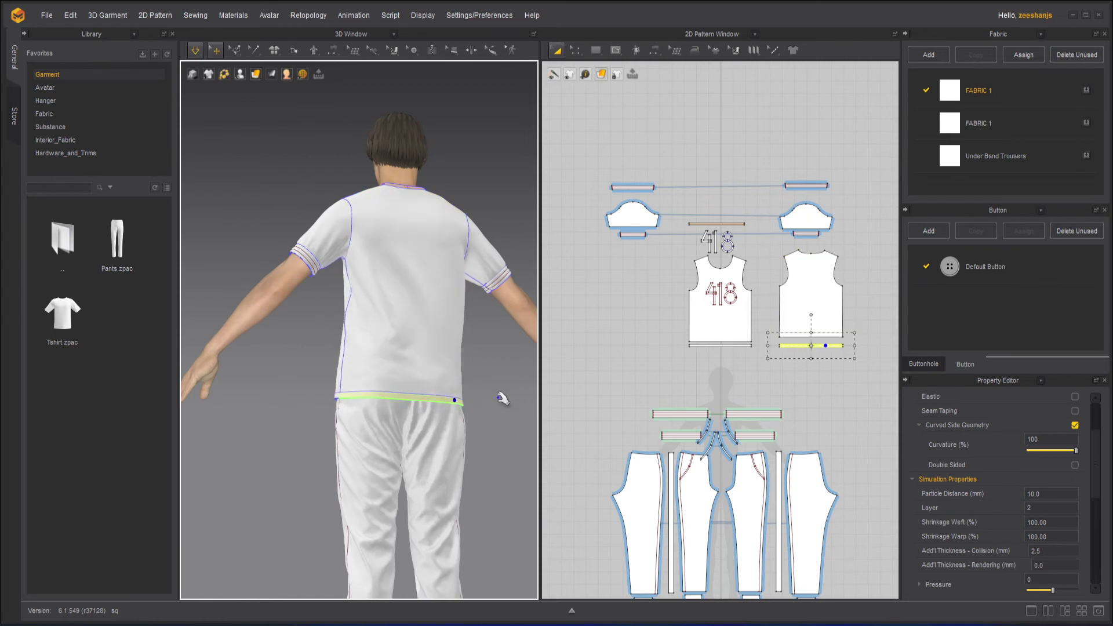
{"action": "left_click", "coordinate": [497, 385]}
{"action": "left_click", "coordinate": [346, 385]}
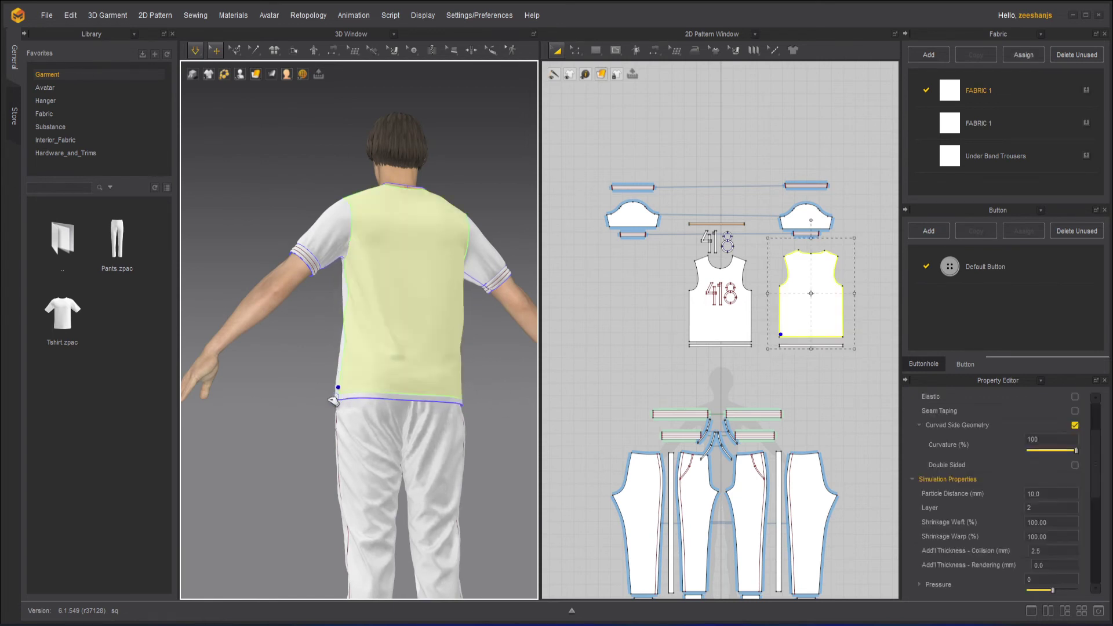
{"action": "left_click", "coordinate": [318, 426]}
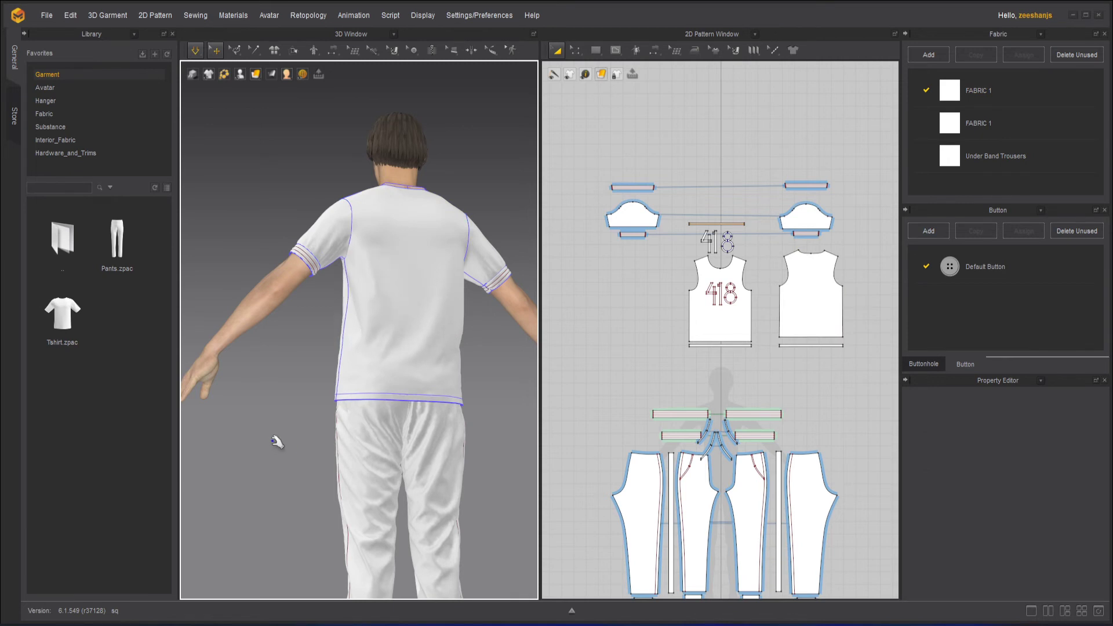
Examine the untucked T-shirt hem from the front and check the whole outfit at full length.
{"action": "right_click_drag", "start_coordinate": [277, 442], "coordinate": [498, 436]}
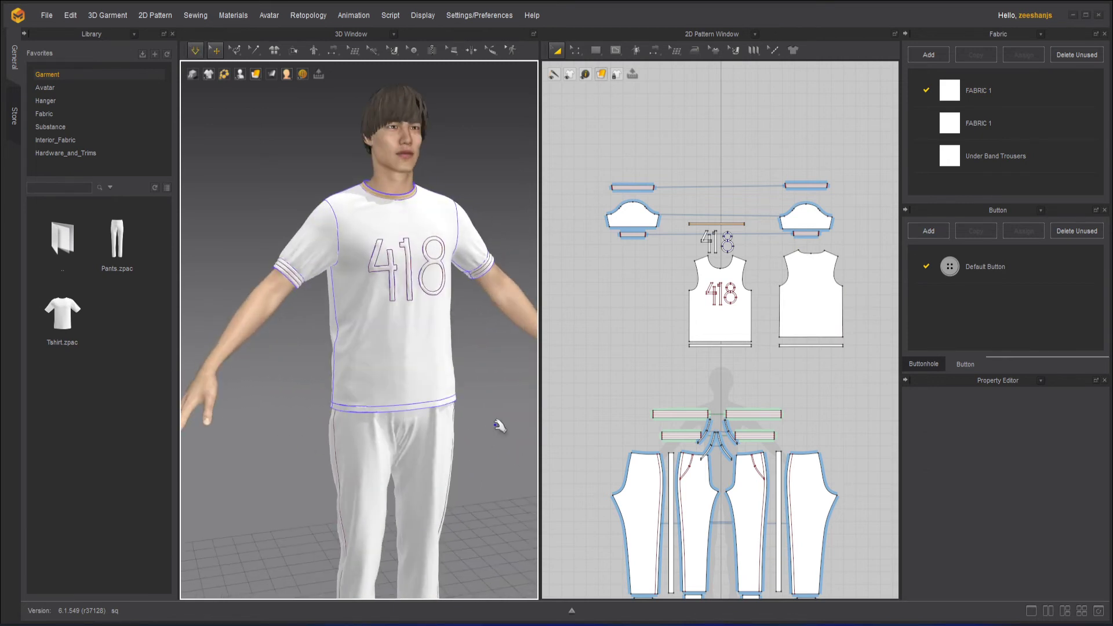
{"action": "scroll", "coordinate": [499, 444], "scroll_direction": "down", "scroll_amount": 3}
{"action": "middle_click_drag", "start_coordinate": [484, 442], "coordinate": [440, 380]}
{"action": "key", "text": "space"}
{"action": "mouse_move", "coordinate": [425, 412]}
{"action": "right_mouse_down"}
{"action": "mouse_move", "coordinate": [415, 411]}
{"action": "mouse_move", "coordinate": [423, 402]}
{"action": "right_mouse_up"}
{"action": "scroll", "coordinate": [396, 342], "scroll_direction": "up", "scroll_amount": 3}
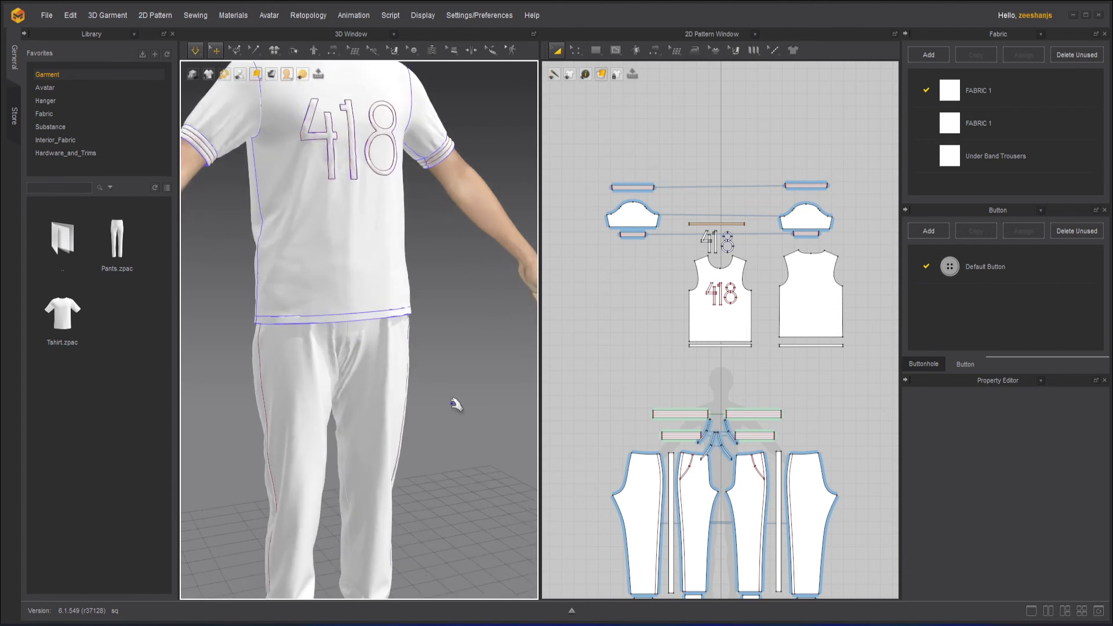
{"action": "scroll", "coordinate": [462, 400], "scroll_direction": "down", "scroll_amount": 5}
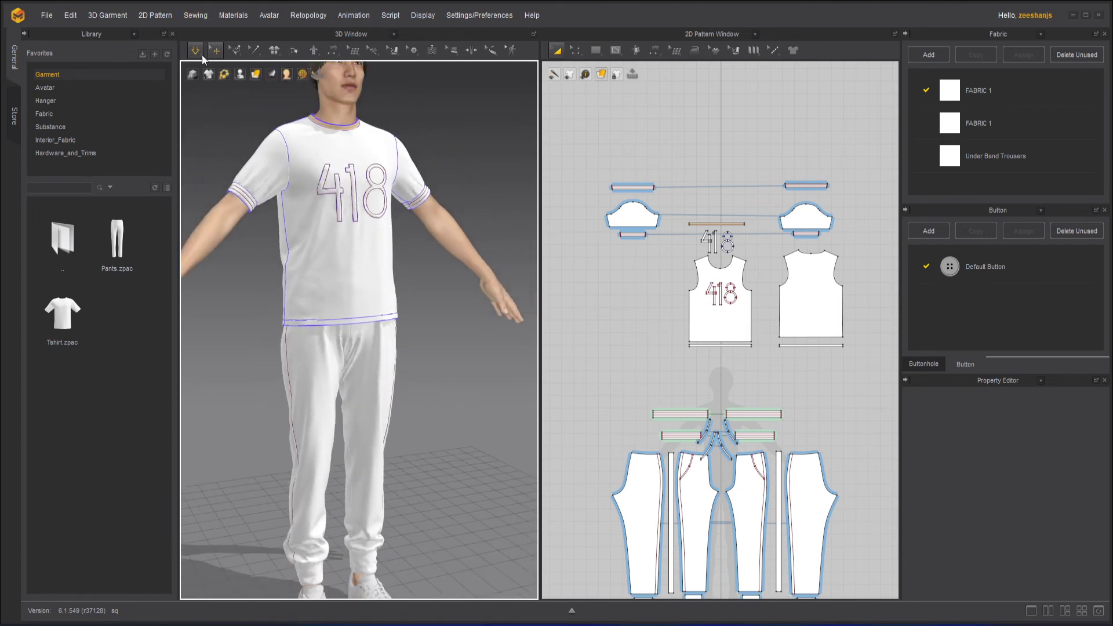
{"action": "scroll", "coordinate": [348, 268], "scroll_direction": "up", "scroll_amount": 1}
{"action": "scroll", "coordinate": [353, 277], "scroll_direction": "down", "scroll_amount": 2}
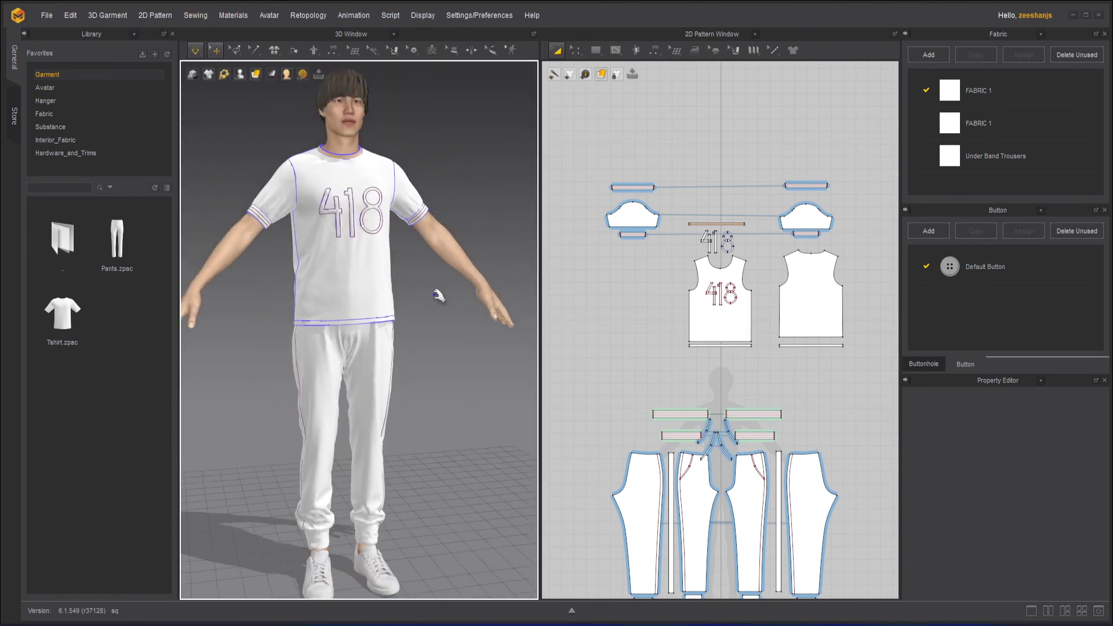
Inspect the simulated T-shirt's front, sleeves and hem up close.
{"action": "key", "text": "space"}
{"action": "mouse_move", "coordinate": [438, 296]}
{"action": "right_mouse_down"}
{"action": "mouse_move", "coordinate": [348, 310]}
{"action": "mouse_move", "coordinate": [527, 306]}
{"action": "mouse_move", "coordinate": [432, 306]}
{"action": "right_mouse_up"}
{"action": "scroll", "coordinate": [347, 191], "scroll_direction": "up", "scroll_amount": 2}
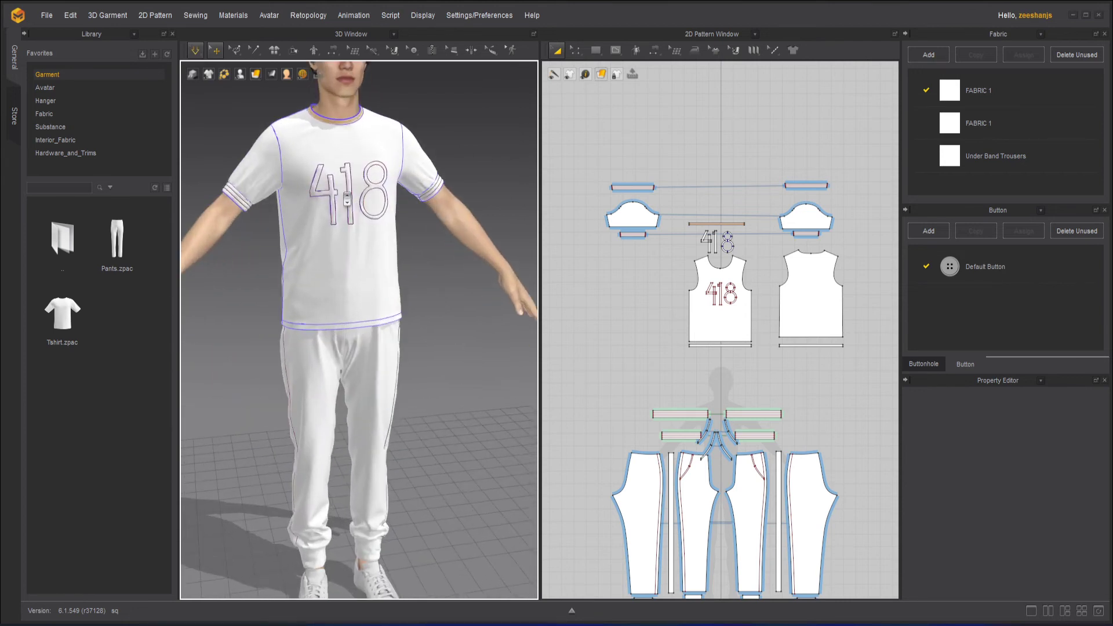
{"action": "scroll", "coordinate": [348, 200], "scroll_direction": "up", "scroll_amount": 5}
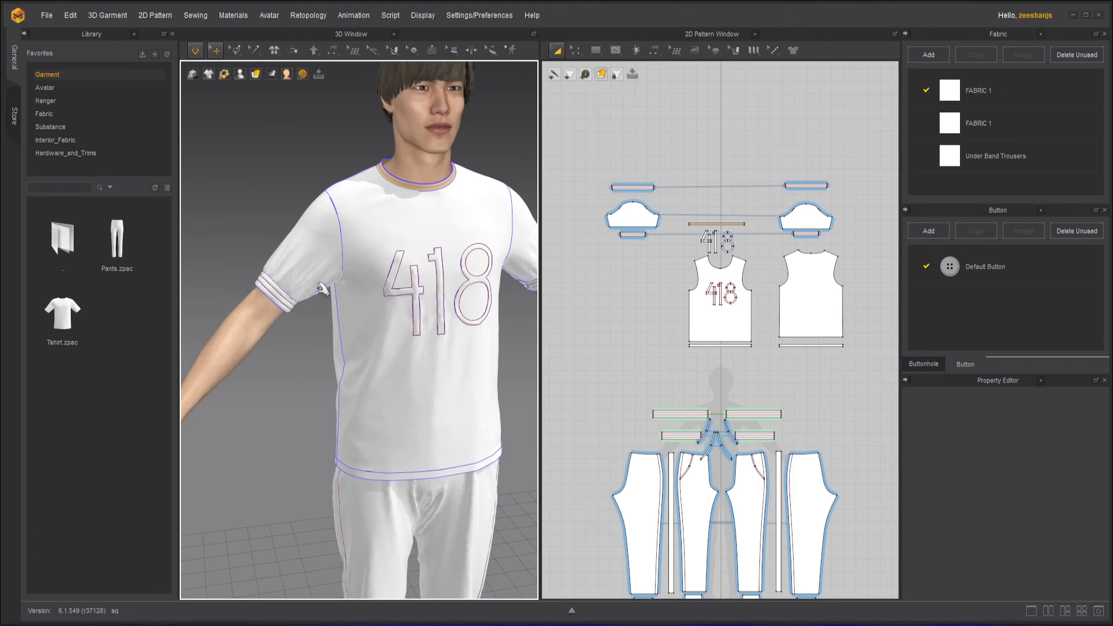
{"action": "right_click_drag", "start_coordinate": [309, 315], "coordinate": [418, 390]}
{"action": "key", "text": "space"}
Stop the simulation with the full outfit in view and clear the selection.
{"action": "scroll", "coordinate": [426, 367], "scroll_direction": "down", "scroll_amount": 3}
{"action": "scroll", "coordinate": [426, 366], "scroll_direction": "down", "scroll_amount": 5}
{"action": "scroll", "coordinate": [446, 389], "scroll_direction": "down", "scroll_amount": 2}
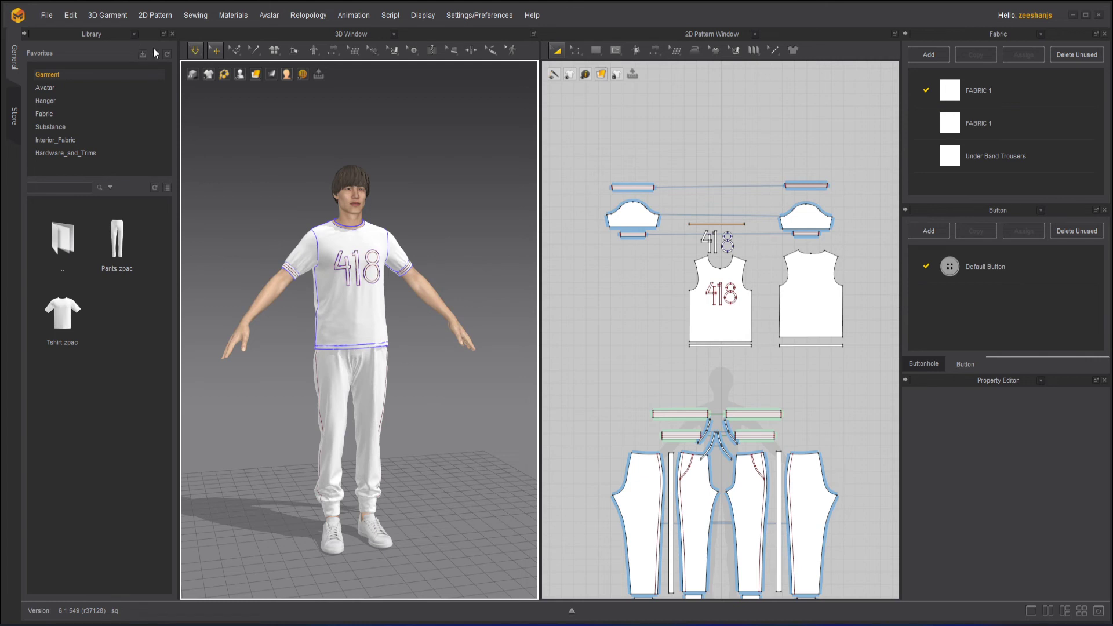
{"action": "left_click", "coordinate": [195, 50]}
{"action": "left_click", "coordinate": [415, 173]}
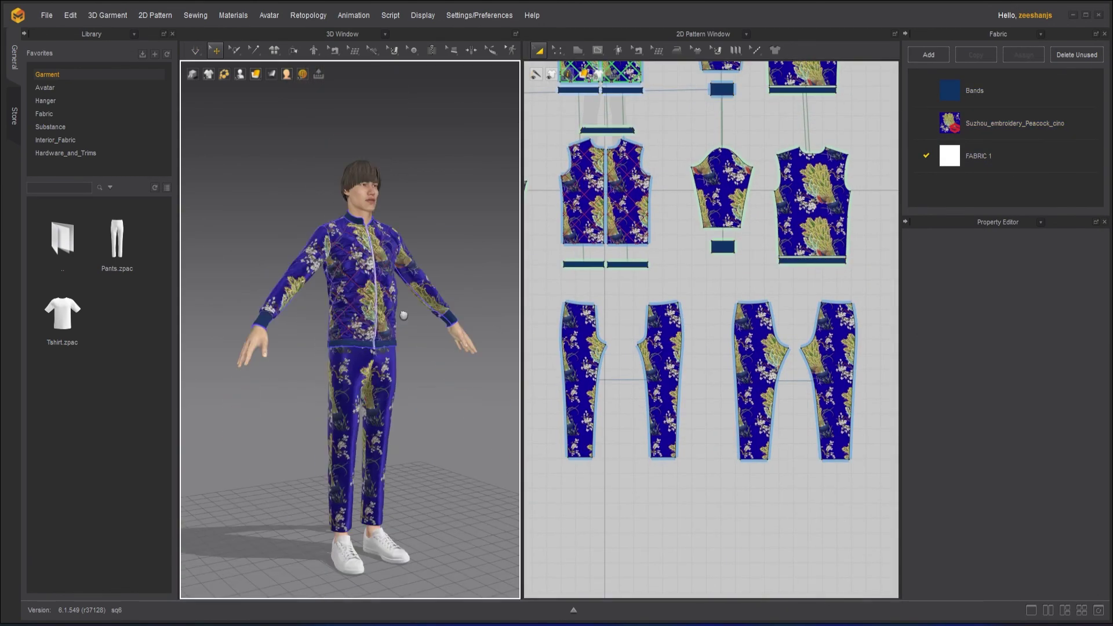
Apply the MV2 pose with lowered arms from the avatar library to the avatar in the floral tracksuit.
{"action": "left_click", "coordinate": [44, 88]}
{"action": "double_click", "coordinate": [116, 313]}
{"action": "left_click", "coordinate": [551, 336]}
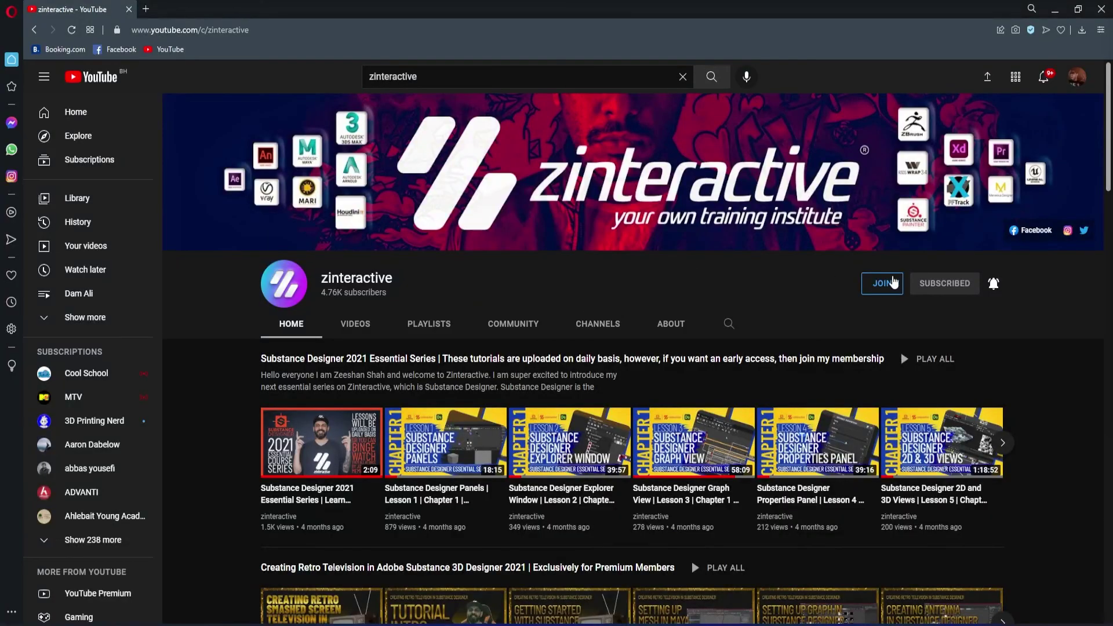
Switch to the zinteractive YouTube channel, open its membership options and view the Zi Early Bird Level.
{"action": "left_click", "coordinate": [882, 283]}
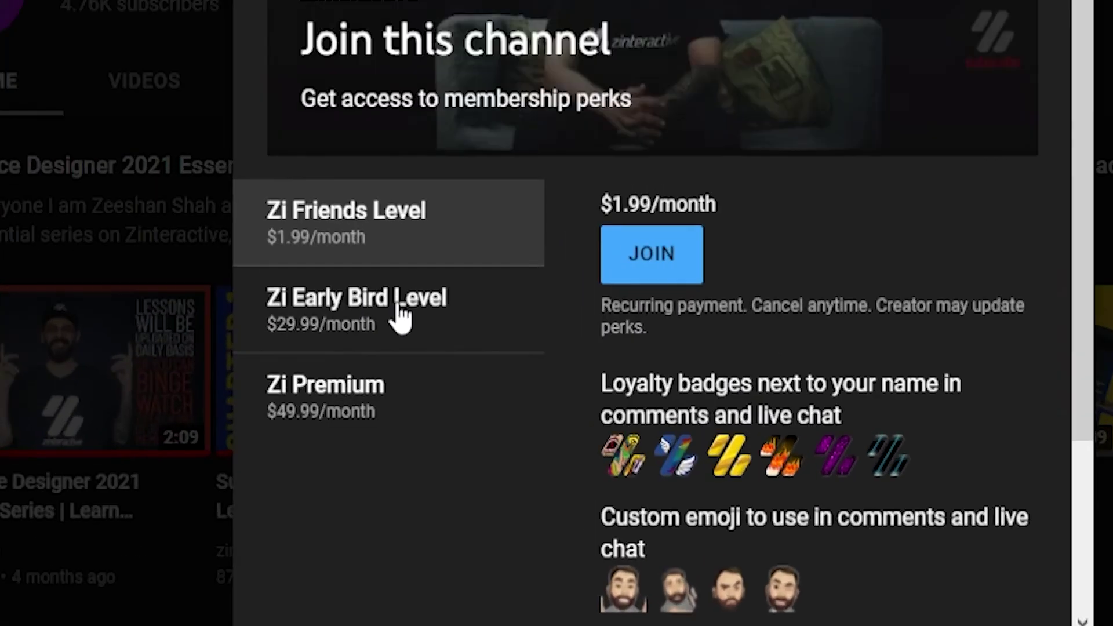
{"action": "left_click", "coordinate": [464, 421]}
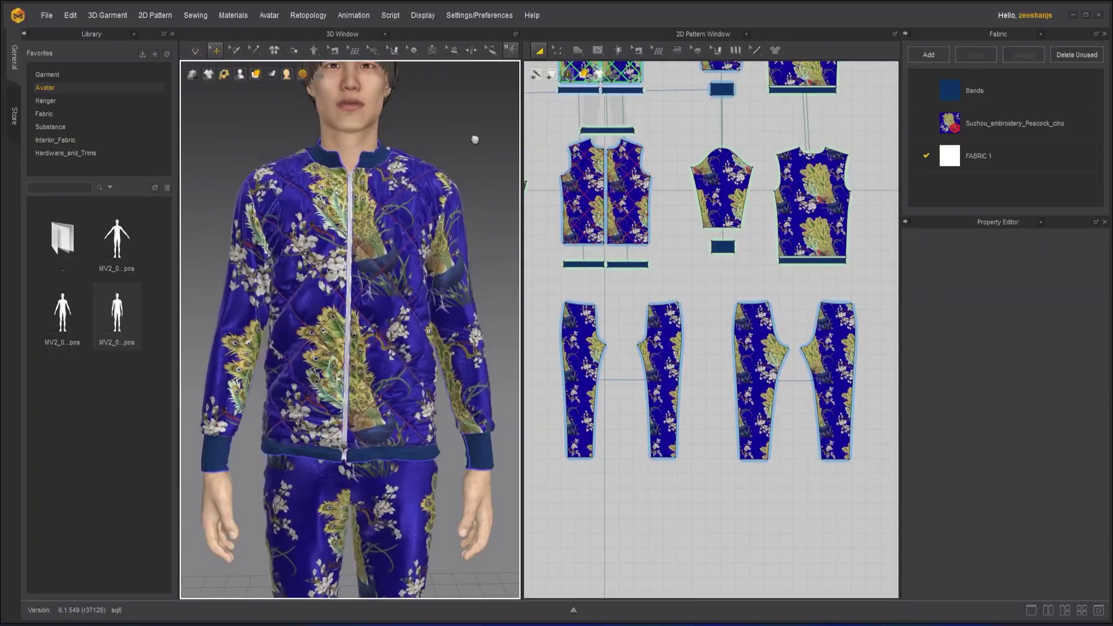
Switch back to Marvelous Designer and load floral2.sbsar as a substance fabric.
{"action": "right_click_drag", "start_coordinate": [441, 186], "coordinate": [468, 180]}
{"action": "scroll", "coordinate": [468, 180], "scroll_direction": "down", "scroll_amount": 5}
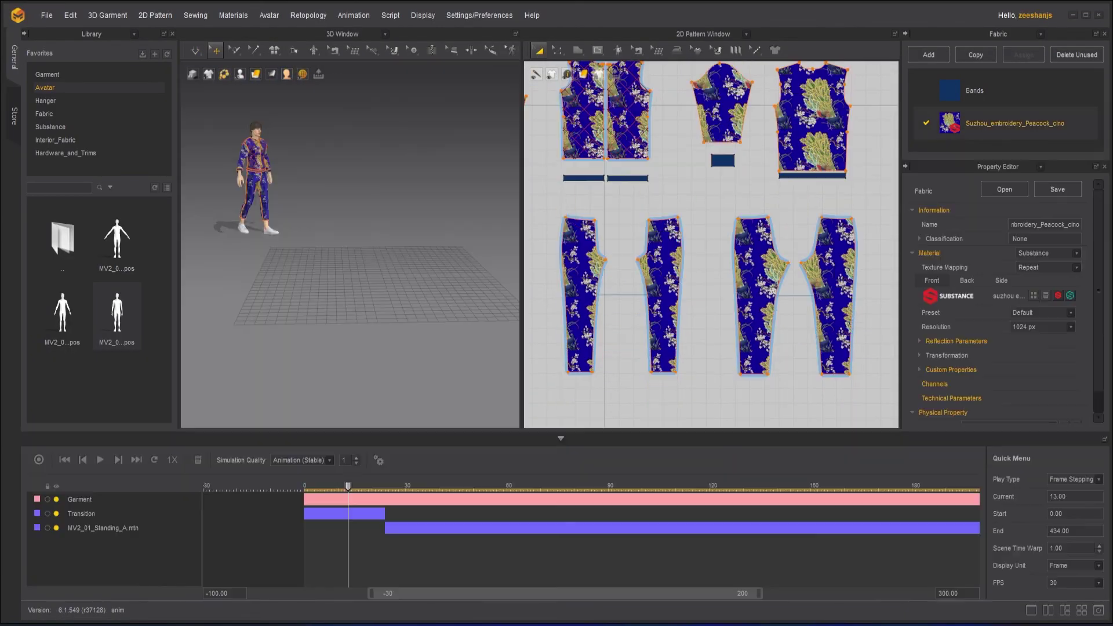
{"action": "left_click", "coordinate": [1033, 296]}
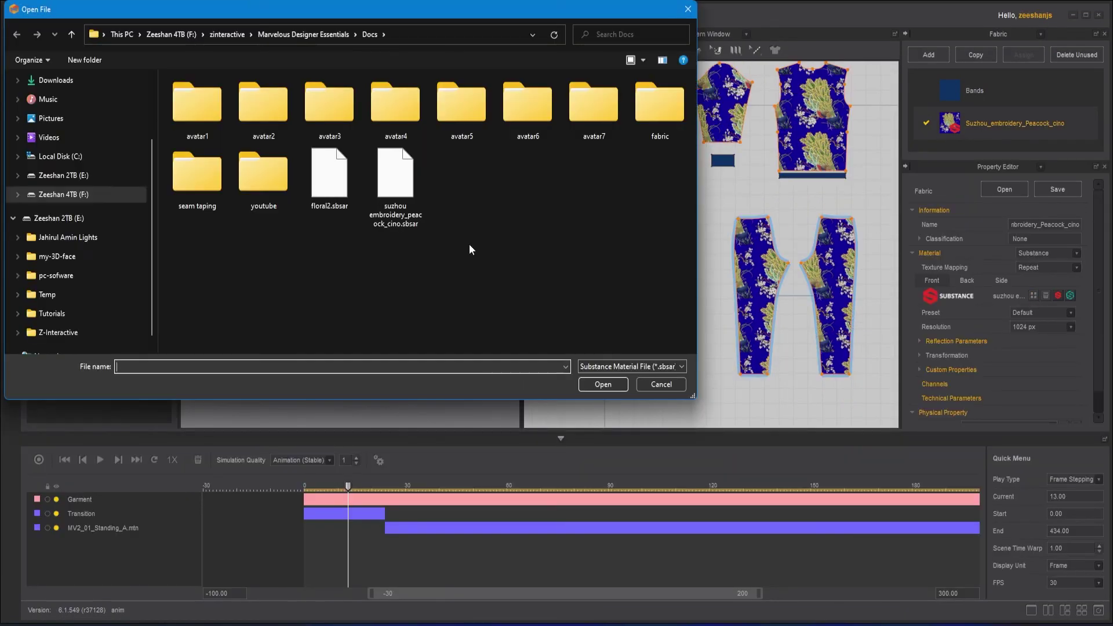
{"action": "double_click", "coordinate": [339, 180]}
{"action": "left_click", "coordinate": [551, 336]}
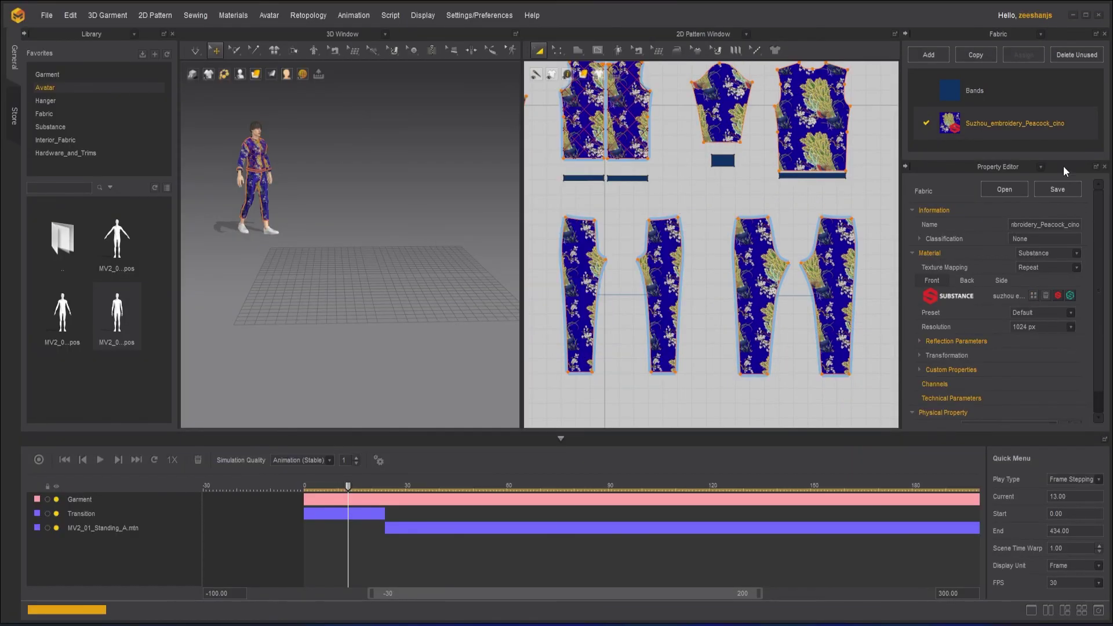
Assign the Floral2 fabric to all the trouser patterns.
{"action": "scroll", "coordinate": [732, 196], "scroll_direction": "down", "scroll_amount": 3}
{"action": "scroll", "coordinate": [1052, 128], "scroll_direction": "down", "scroll_amount": 2}
{"action": "left_click_drag", "start_coordinate": [790, 328], "coordinate": [603, 200]}
{"action": "left_click", "coordinate": [1023, 55]}
Select the jacket's left-hand sleeve pattern together with both front panels.
{"action": "scroll", "coordinate": [651, 107], "scroll_direction": "up", "scroll_amount": 3}
{"action": "left_click", "coordinate": [542, 192]}
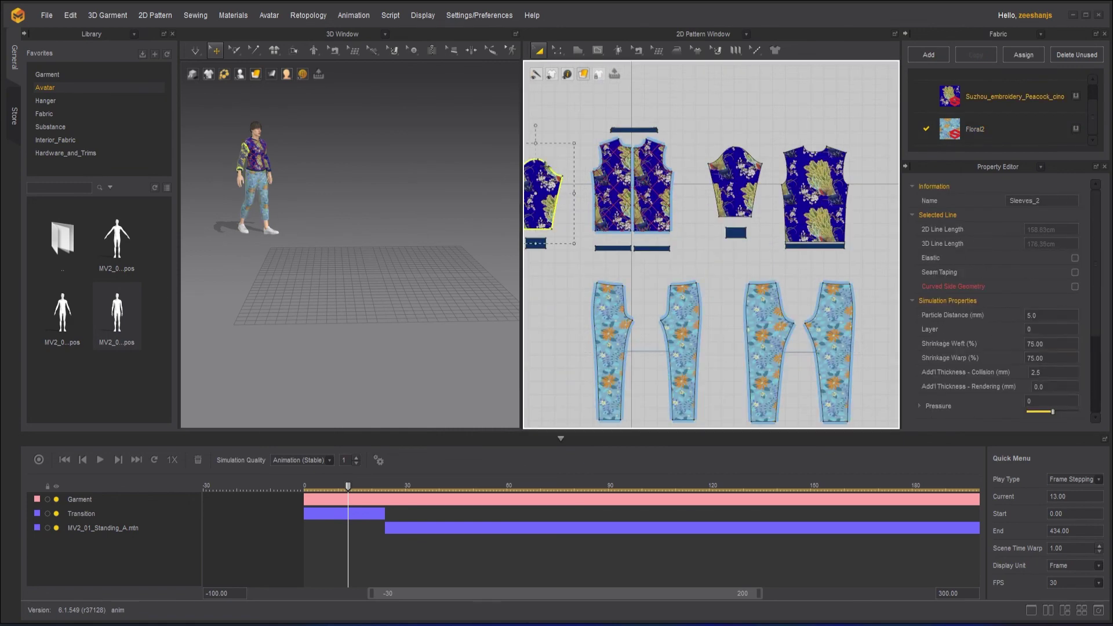
{"action": "left_click", "coordinate": [612, 188], "text": "shift"}
{"action": "left_click", "coordinate": [671, 177], "text": "shift"}
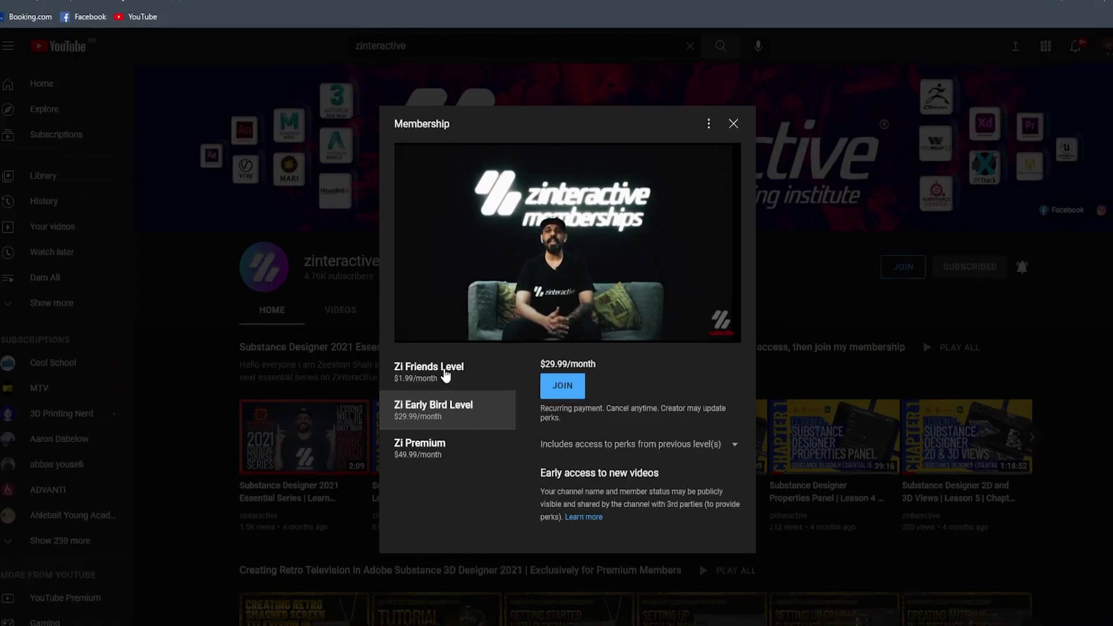
Switch to the YouTube membership options and view the Zi Friends Level.
{"action": "left_click", "coordinate": [455, 378]}
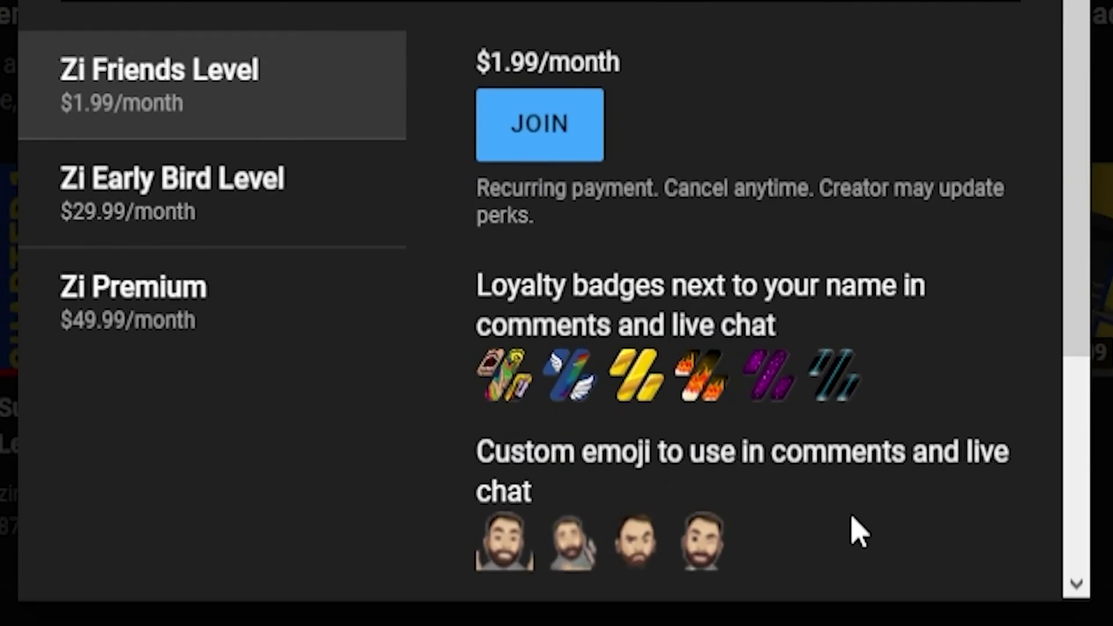